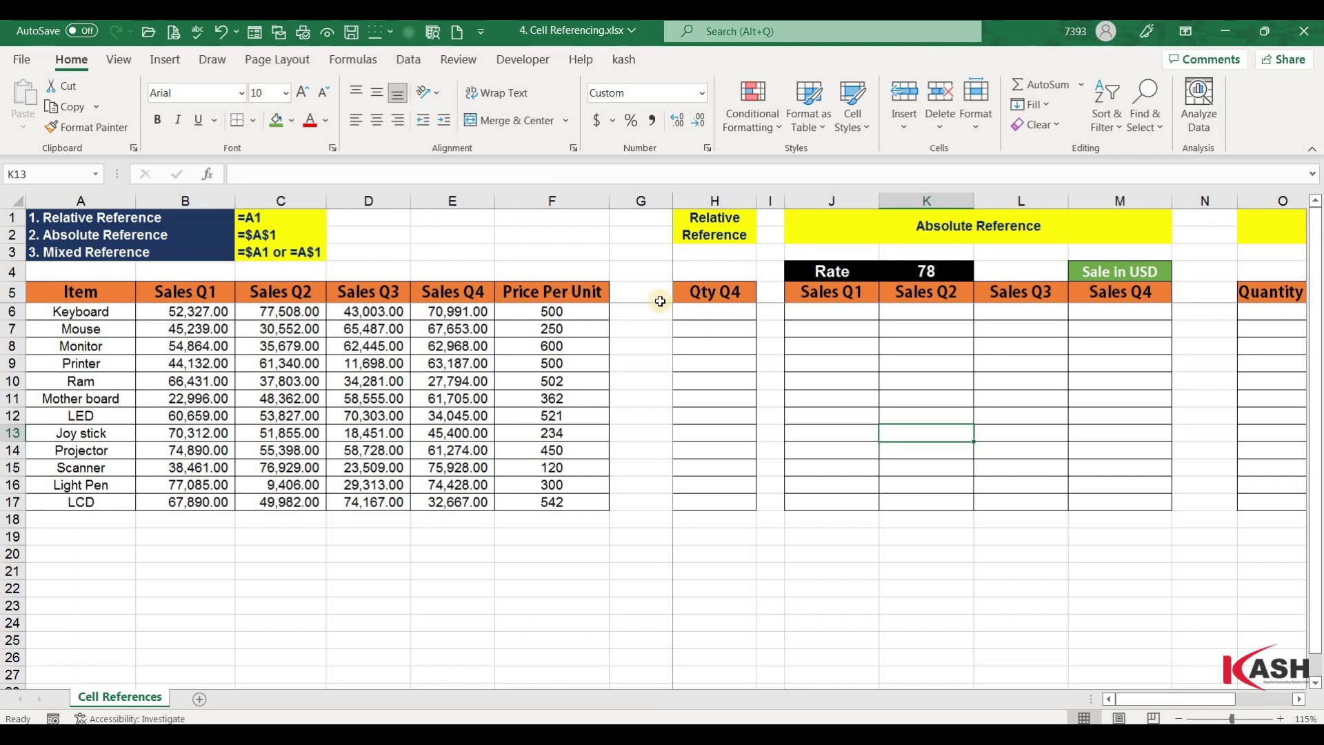
Enter =E6/F6 in H6 so the Keyboard's Qty Q4 shows 141.98.
click(460, 312)
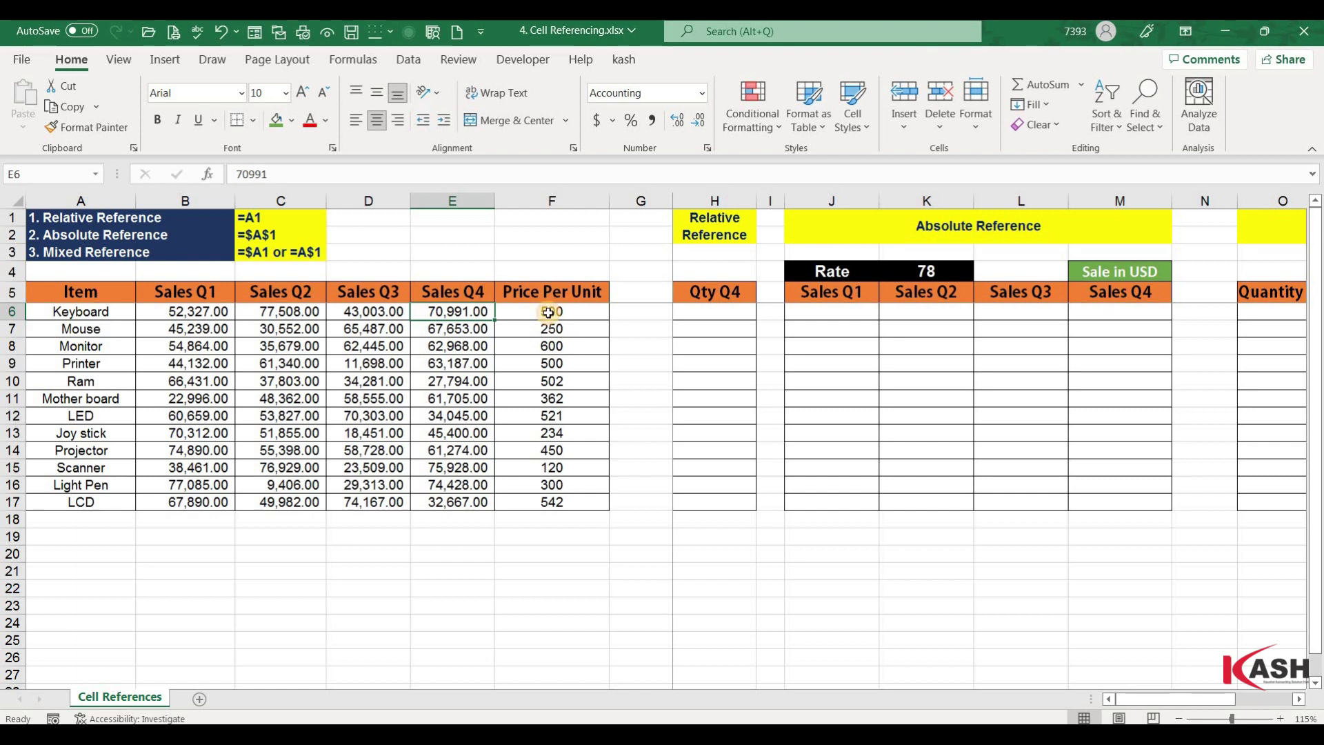
click(549, 313)
click(718, 313)
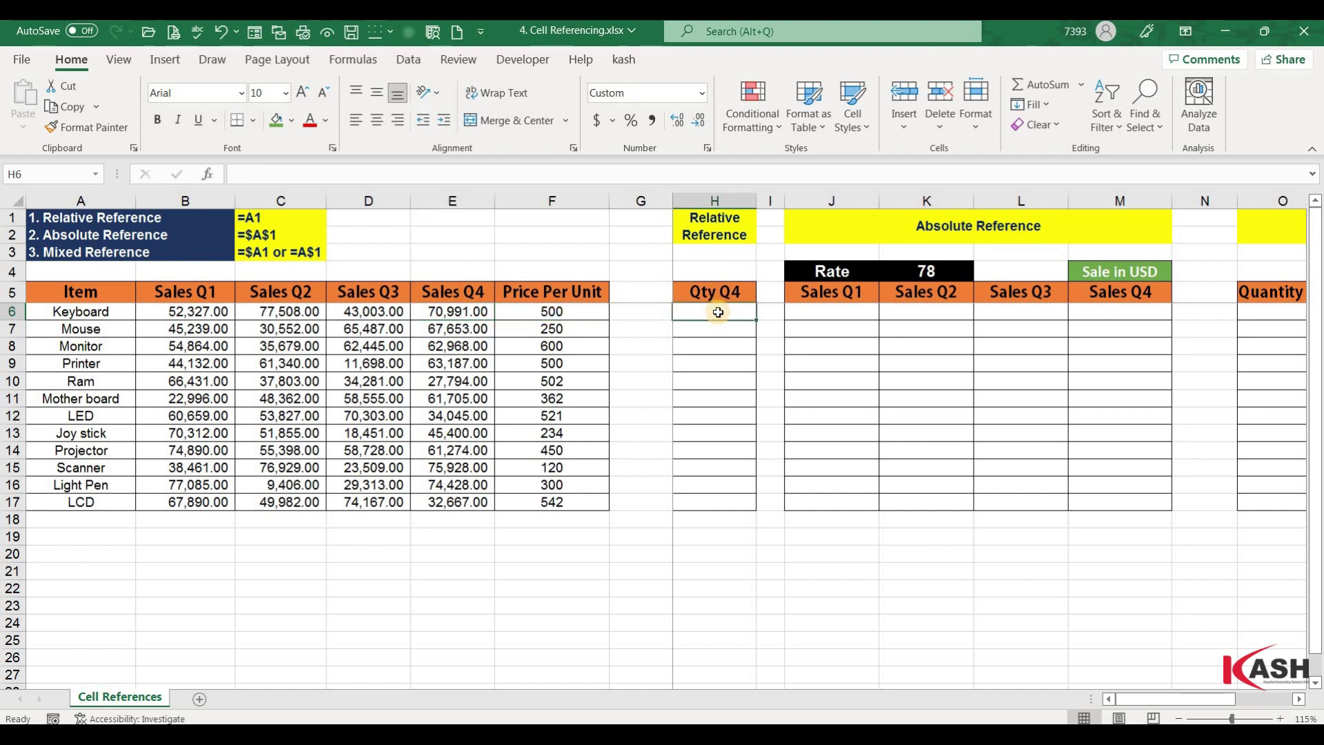
text(=)
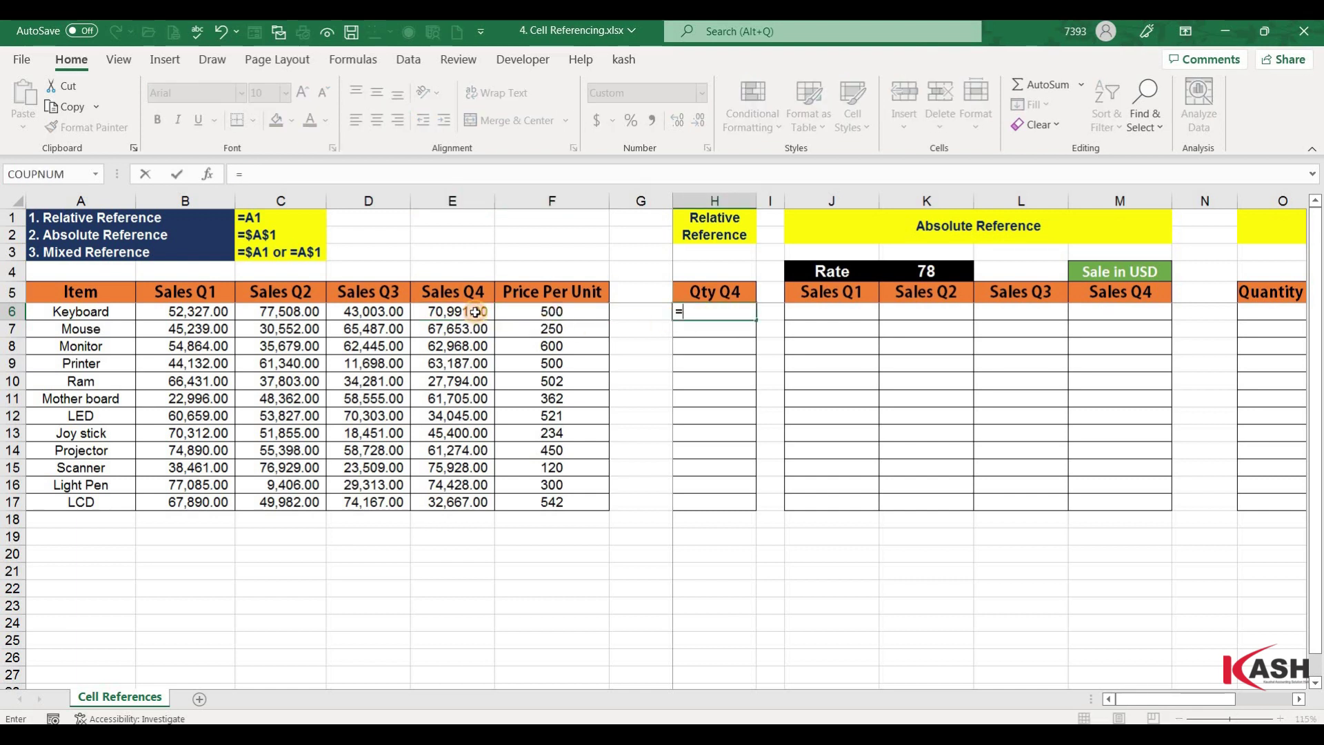
click(452, 312)
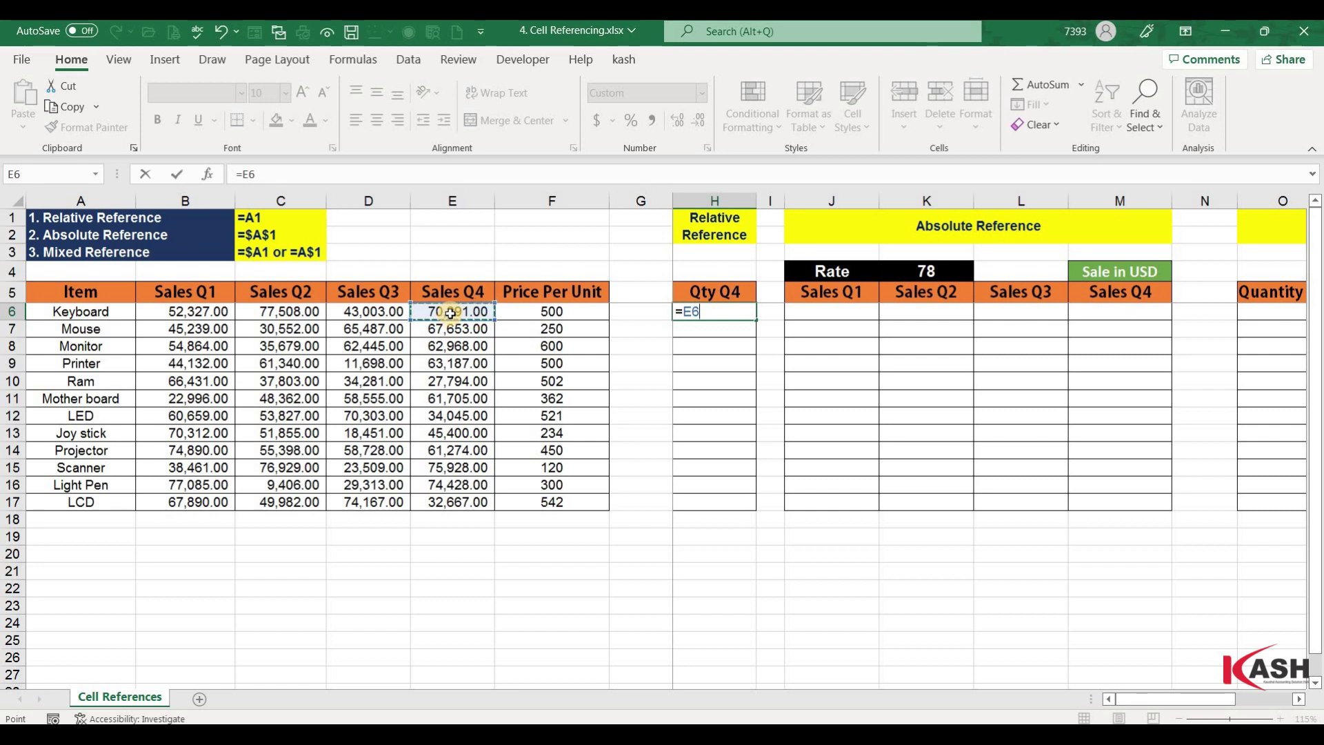
text(/)
click(572, 312)
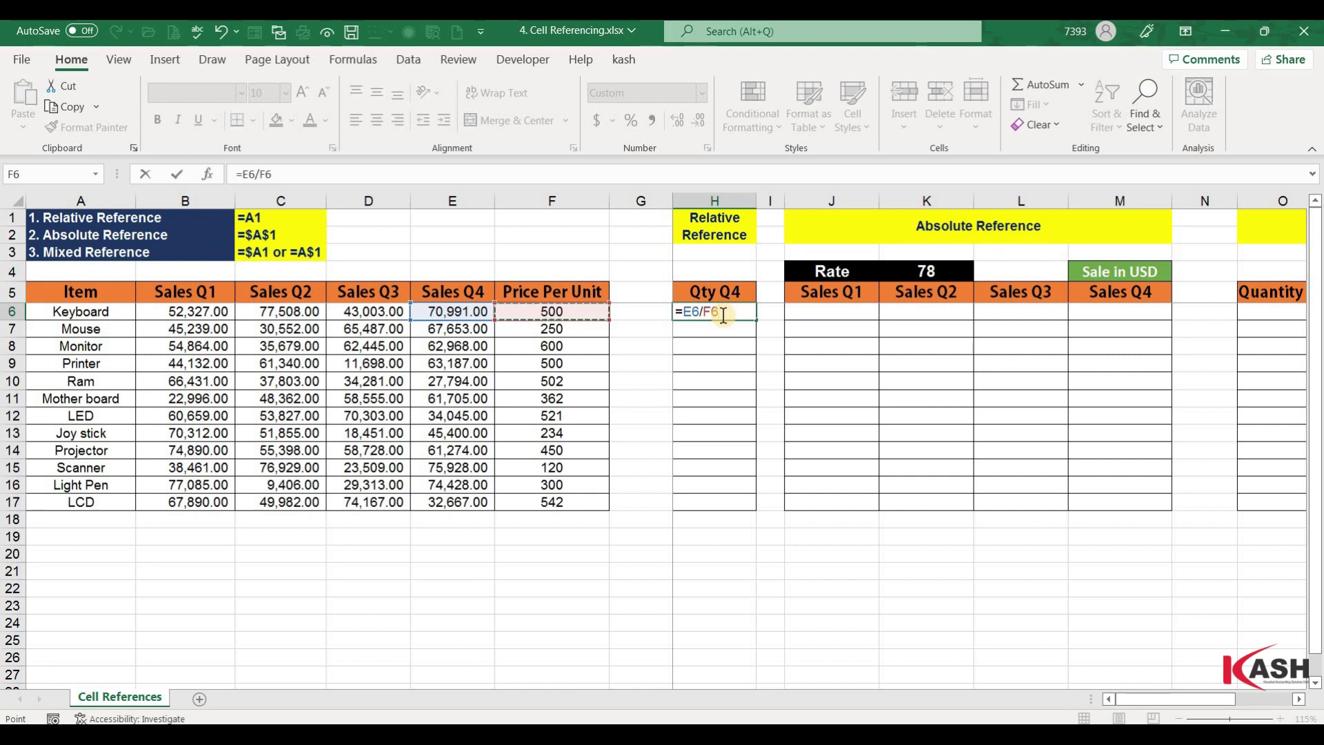
key(ctrl+Return)
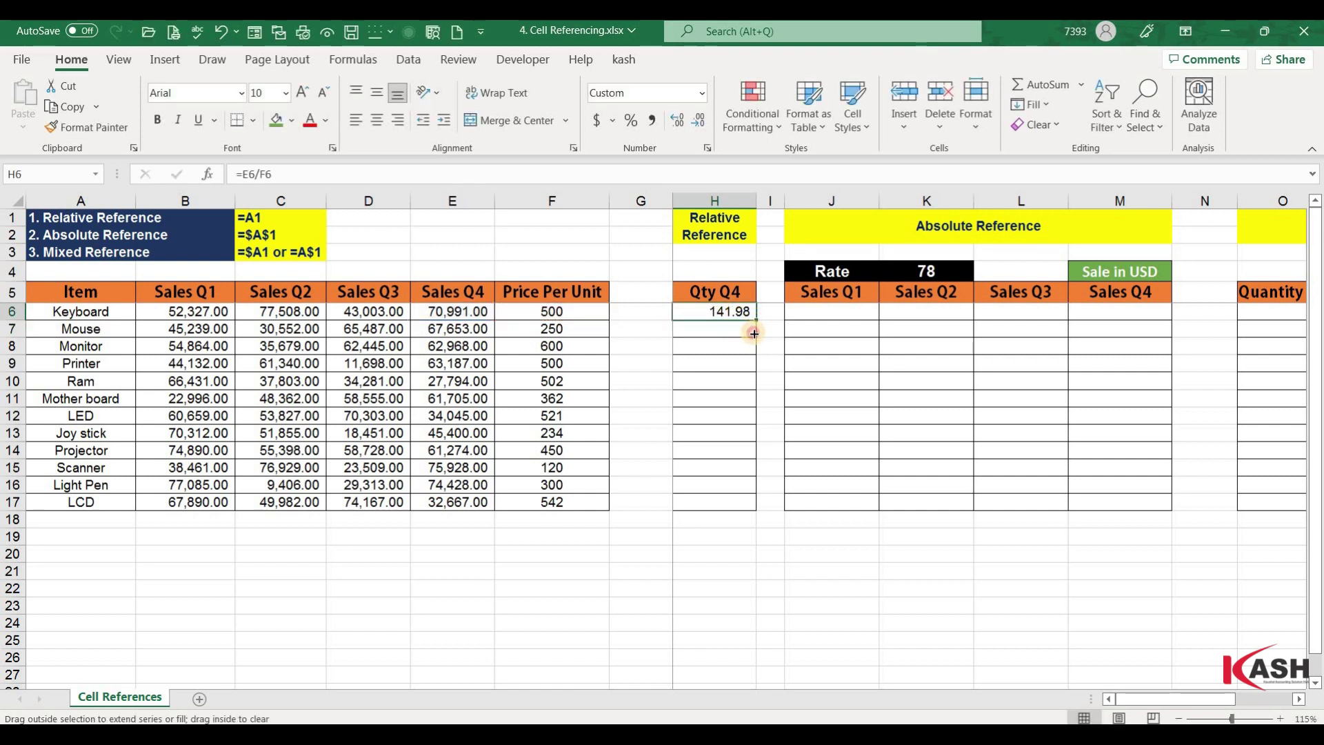
Fill the Qty Q4 formula down through H12, checking the relative references in H7 and H12.
drag(756, 320, 726, 338)
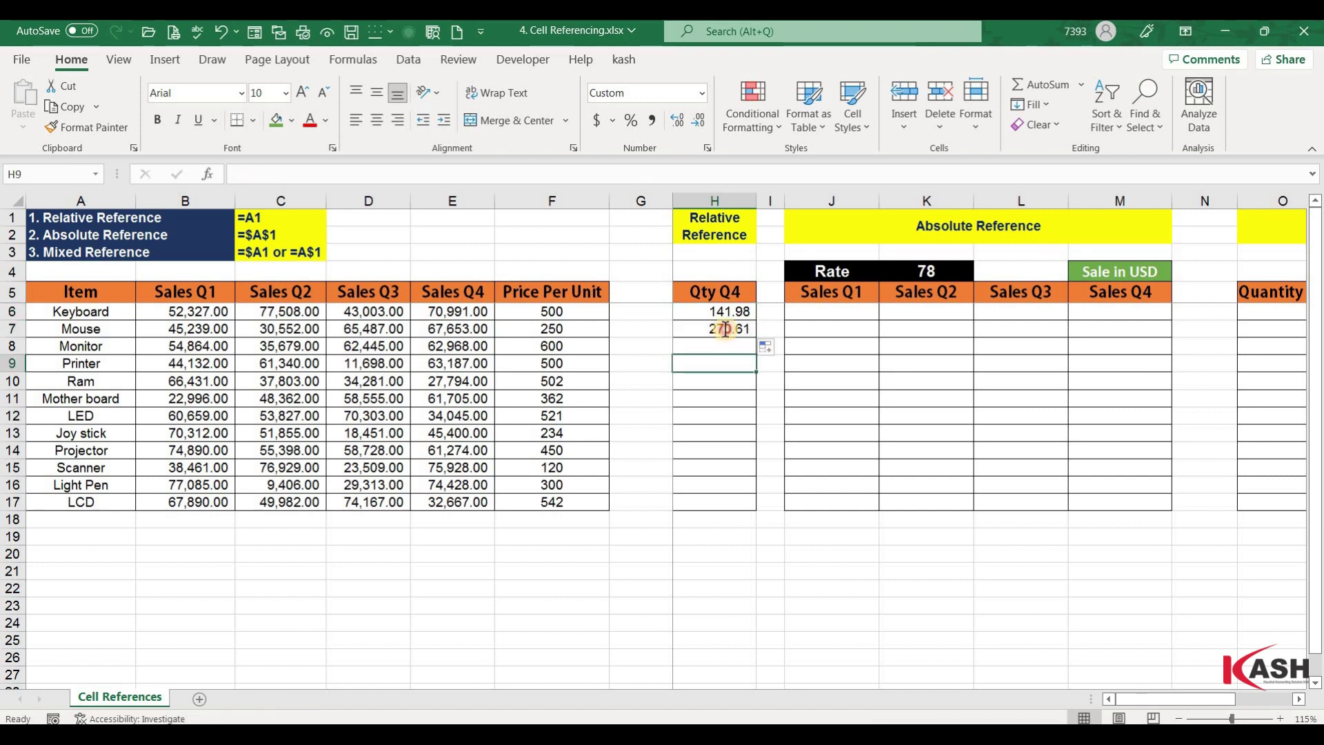
double_click(728, 331)
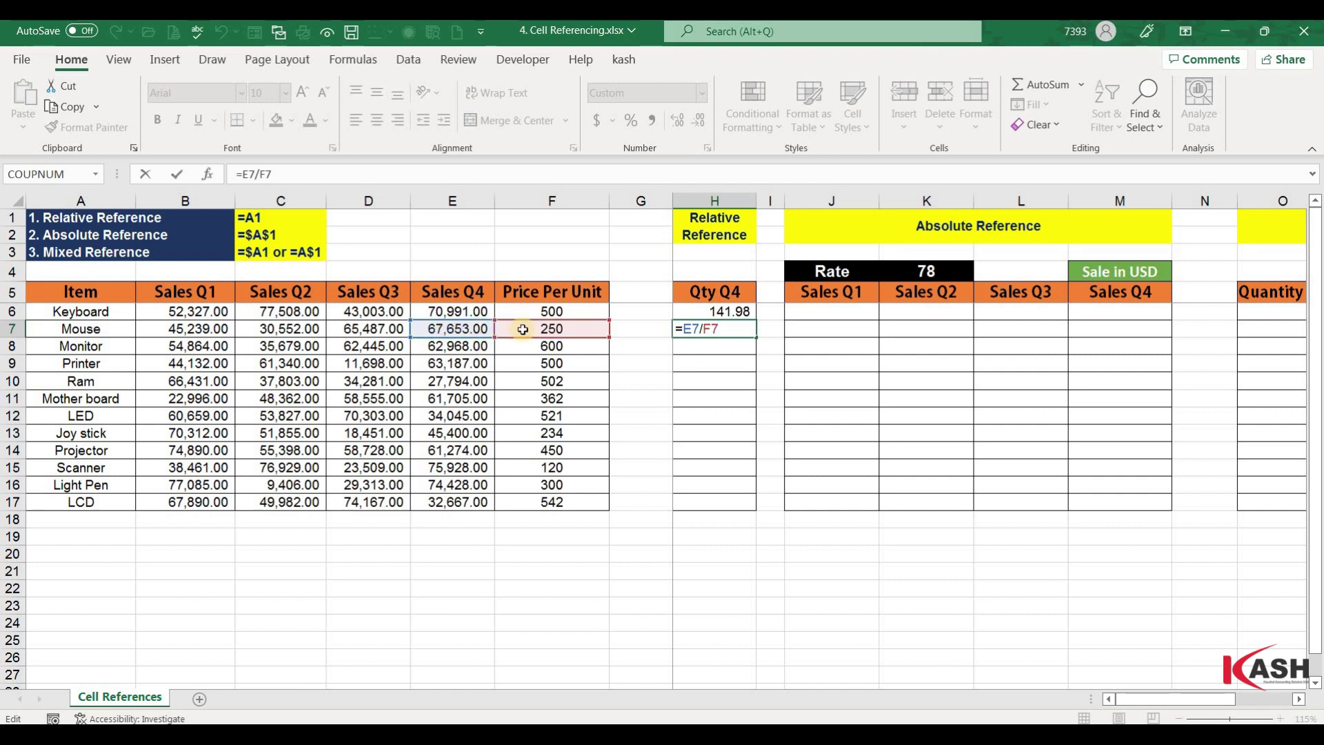
key(Return)
click(710, 333)
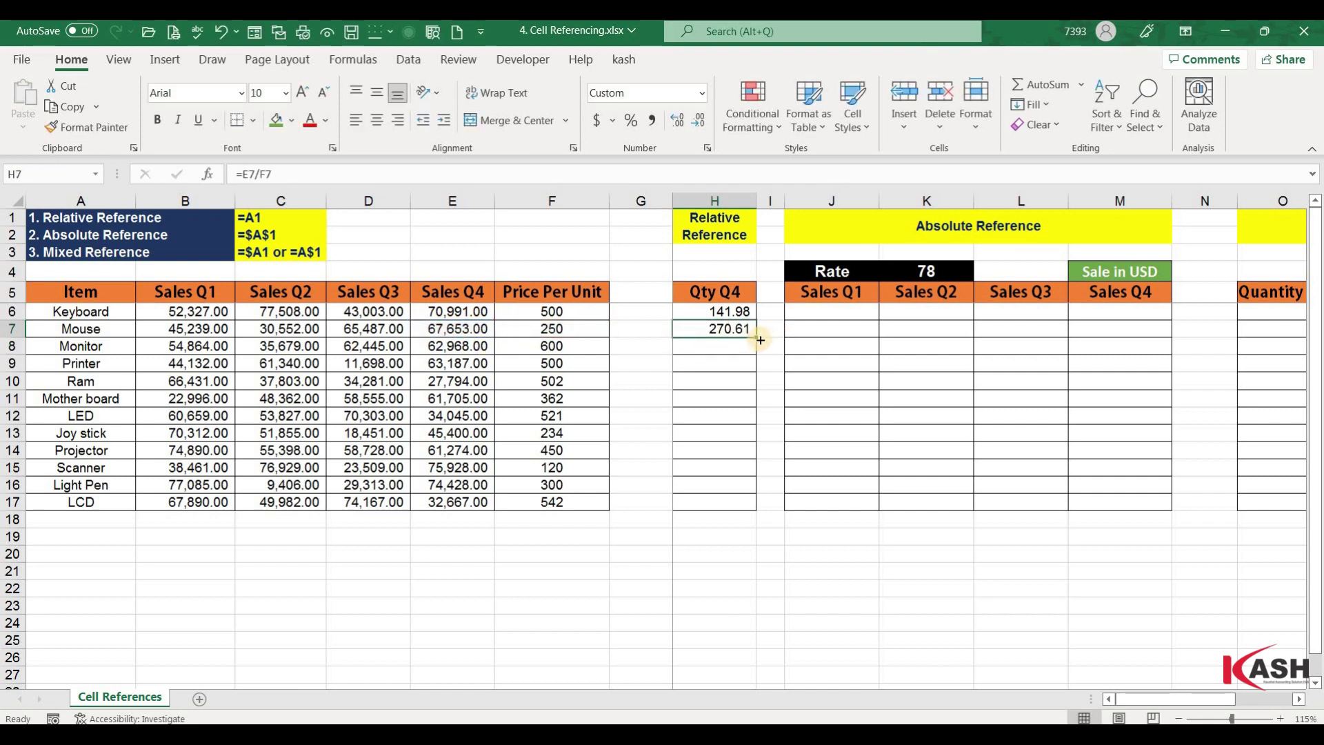
drag(758, 338, 722, 413)
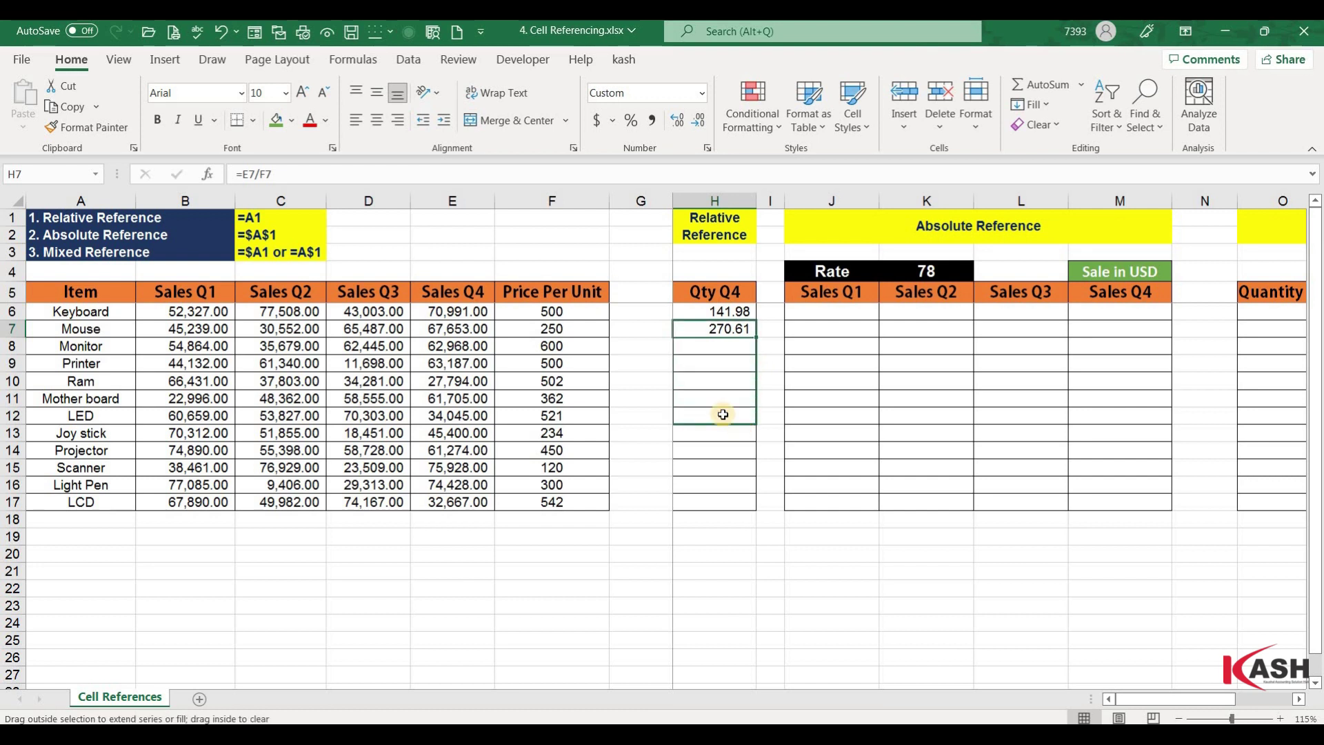
double_click(722, 414)
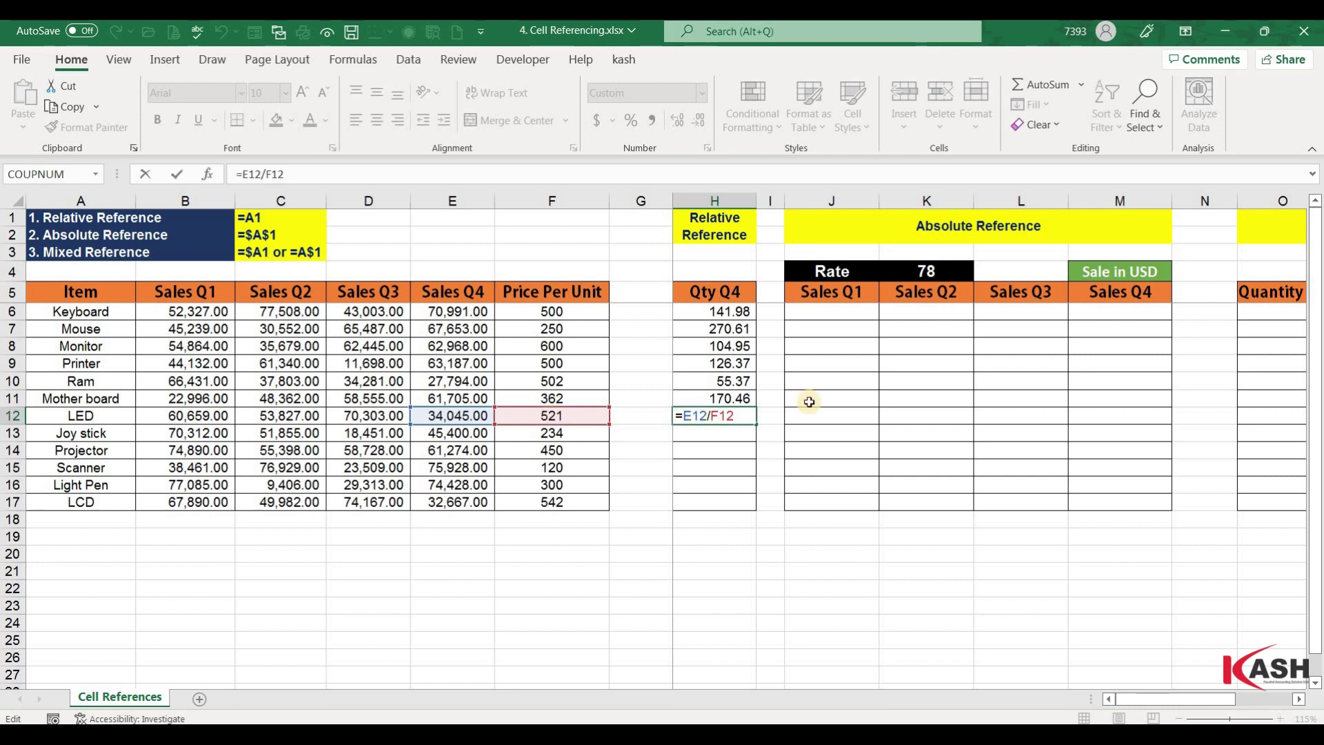
key(Return)
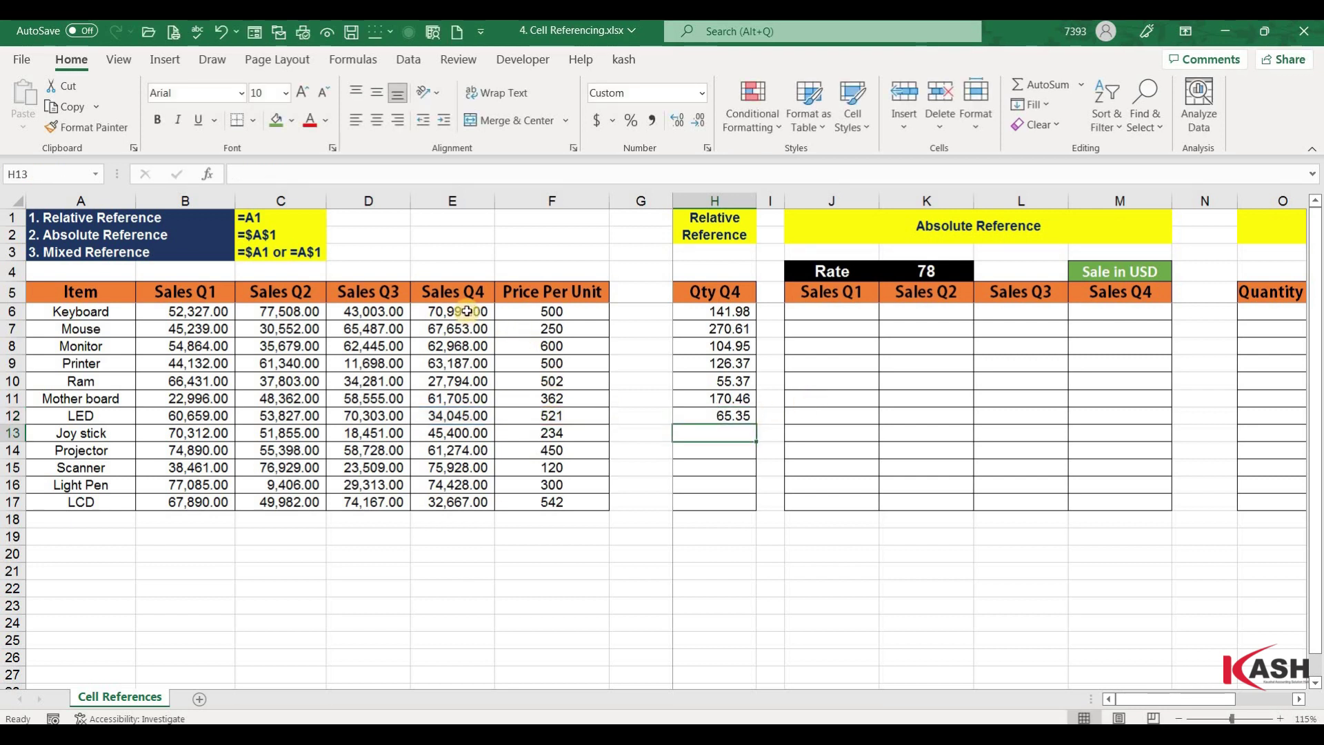
Extend the quantity formula through the Scanner row, H15, and recheck its references.
click(750, 422)
drag(758, 423, 696, 471)
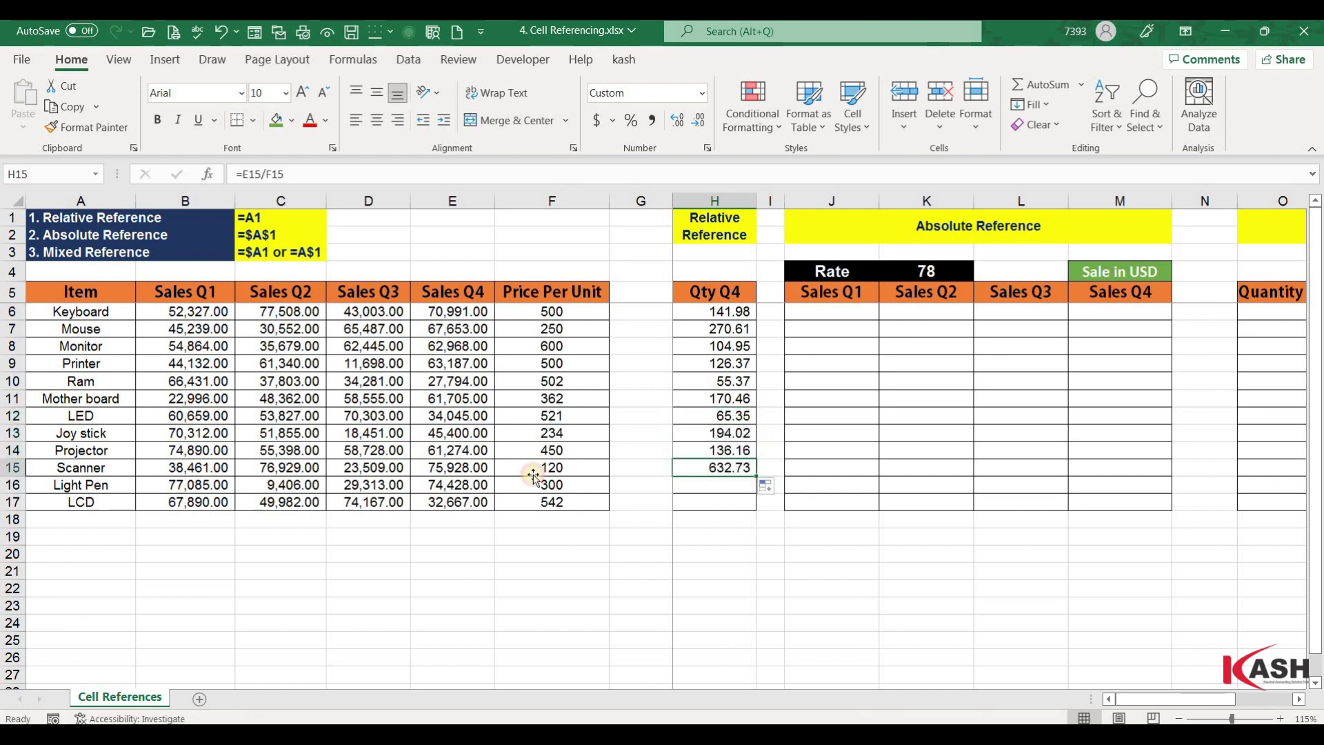
double_click(696, 471)
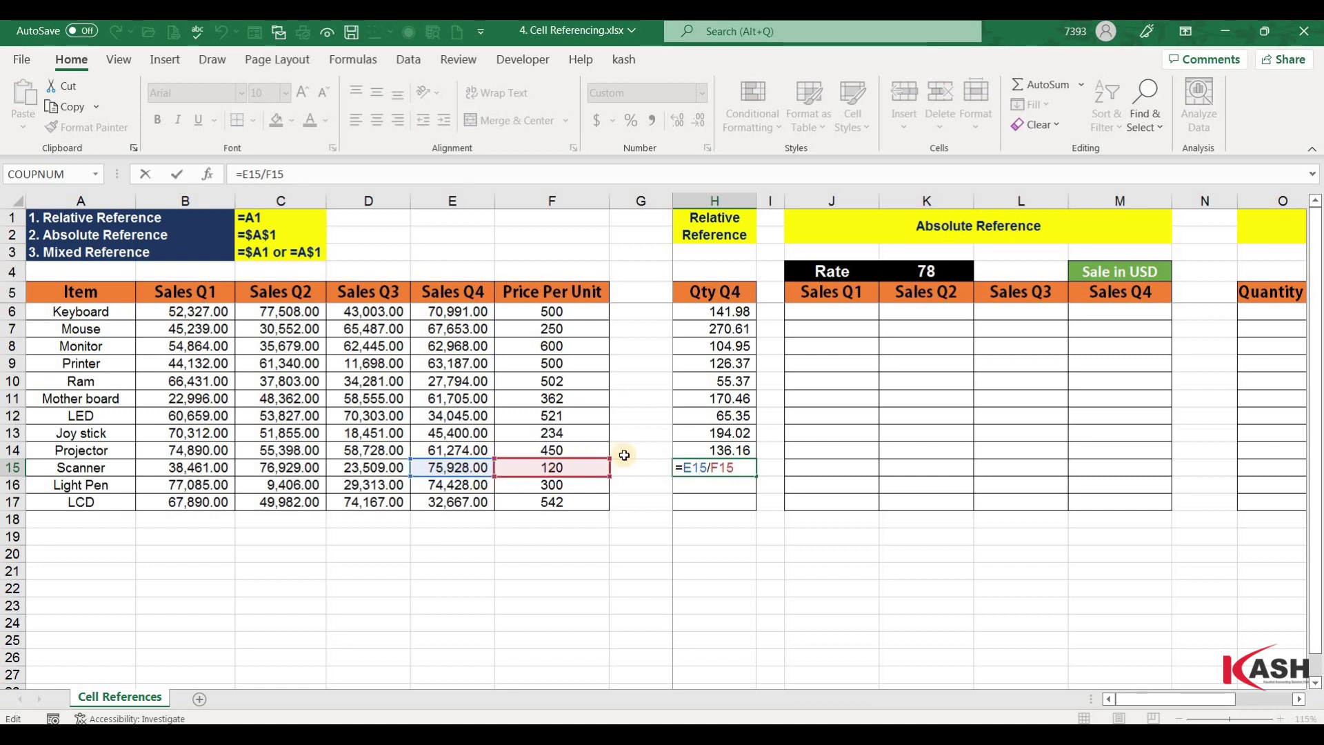
key(Return)
click(721, 469)
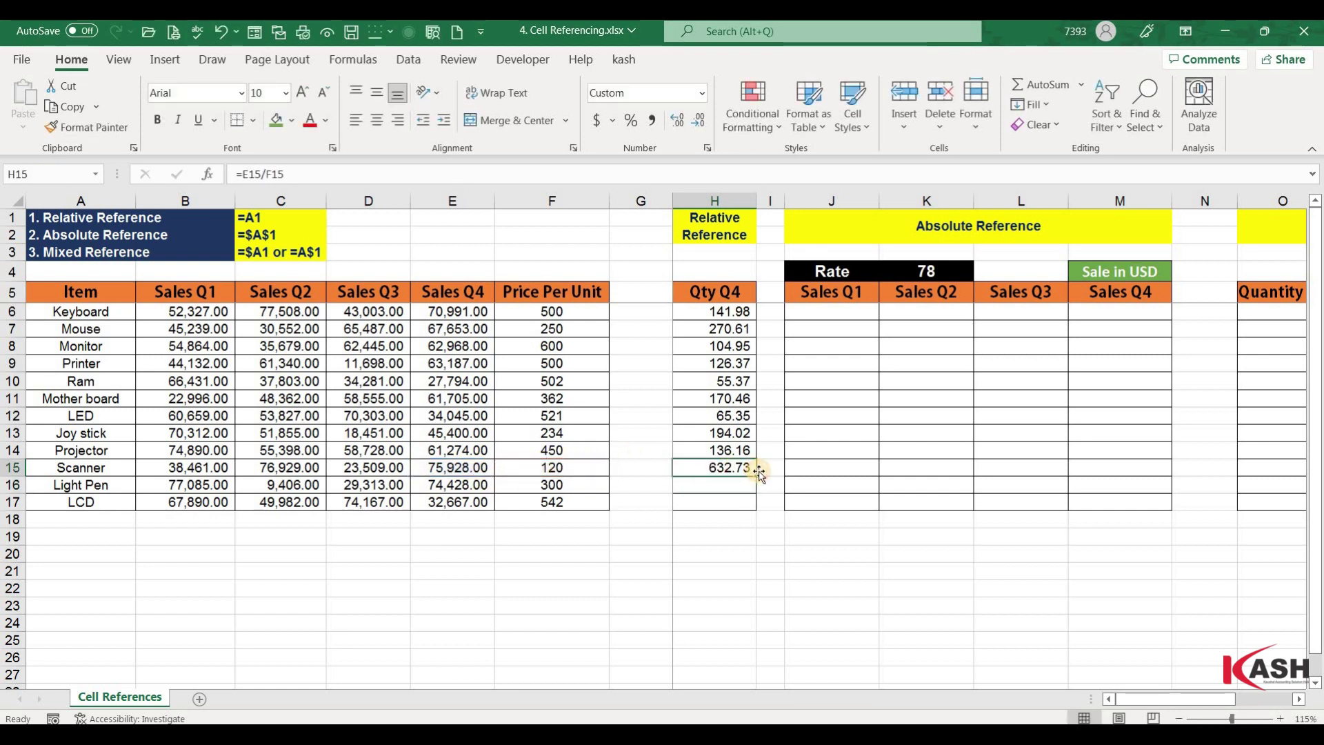
double_click(720, 469)
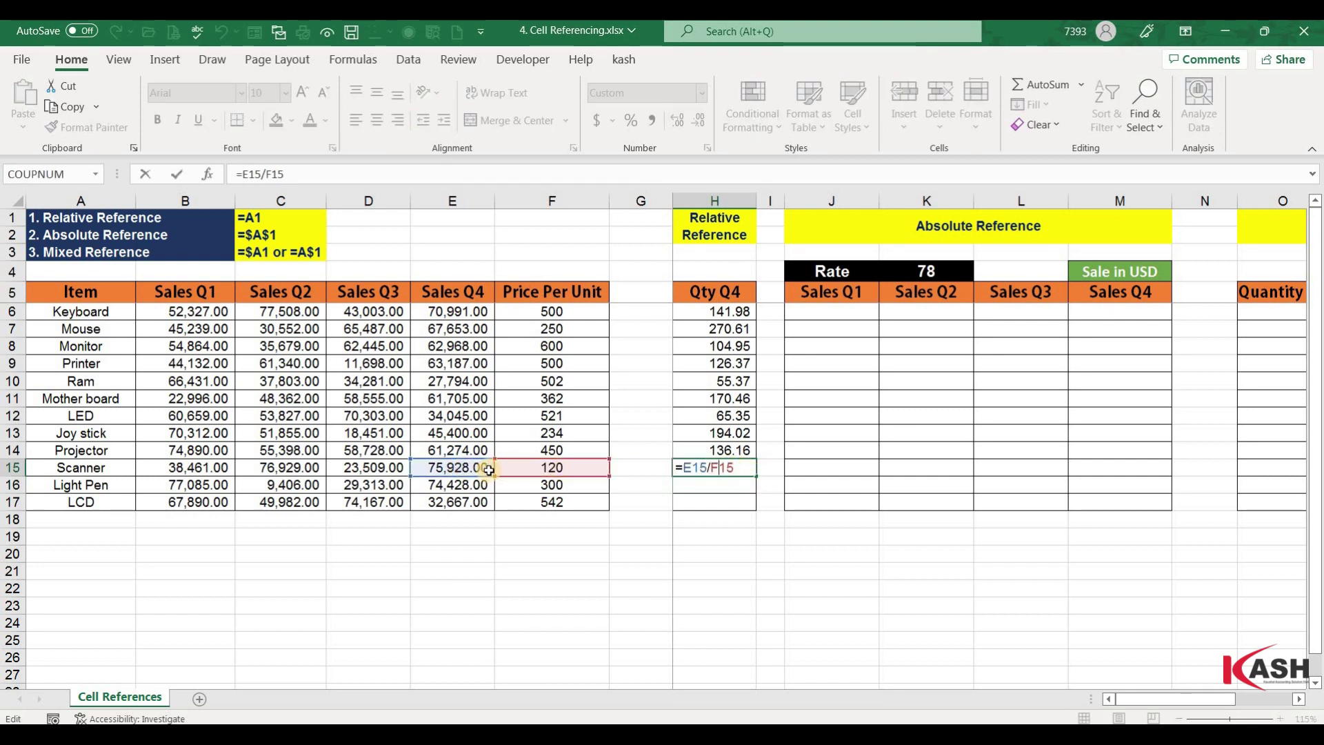
key(Escape)
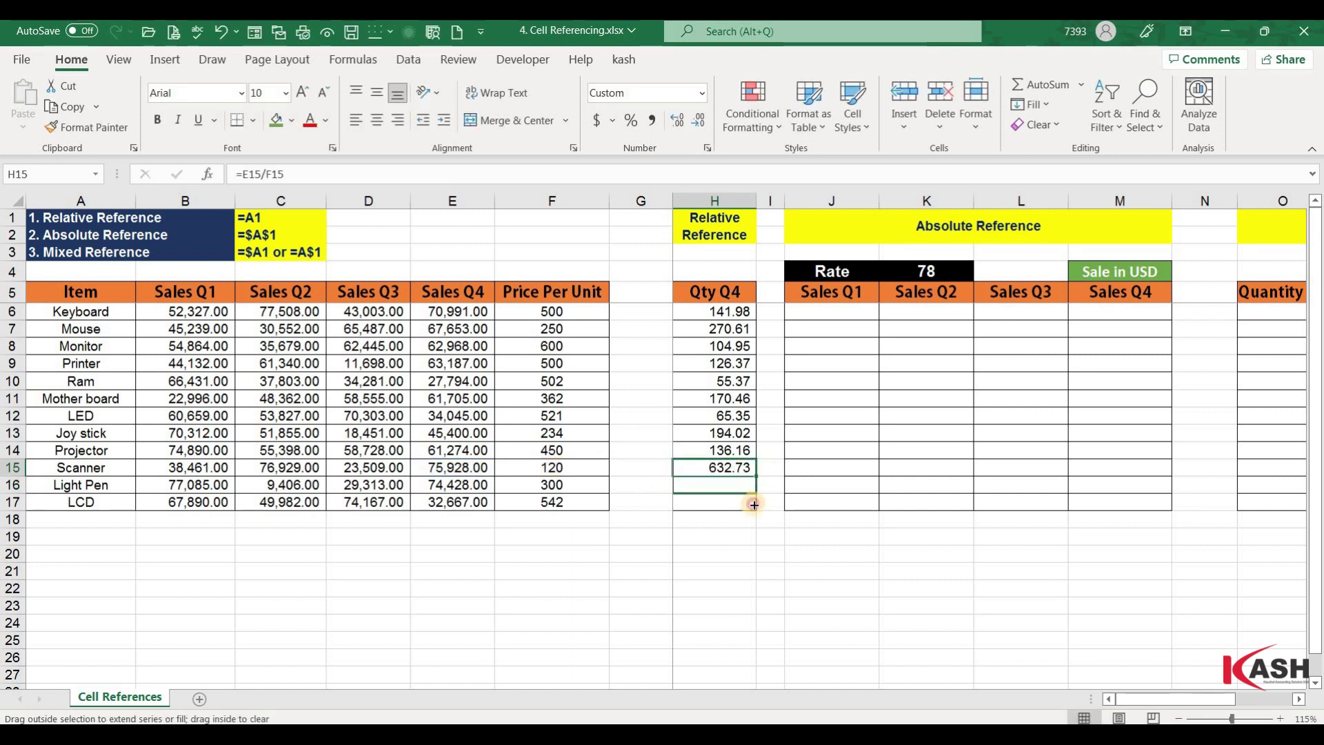
Fill the formula to H17, where LCD's =E17/F17 gives 60.27.
drag(755, 477, 755, 503)
double_click(717, 485)
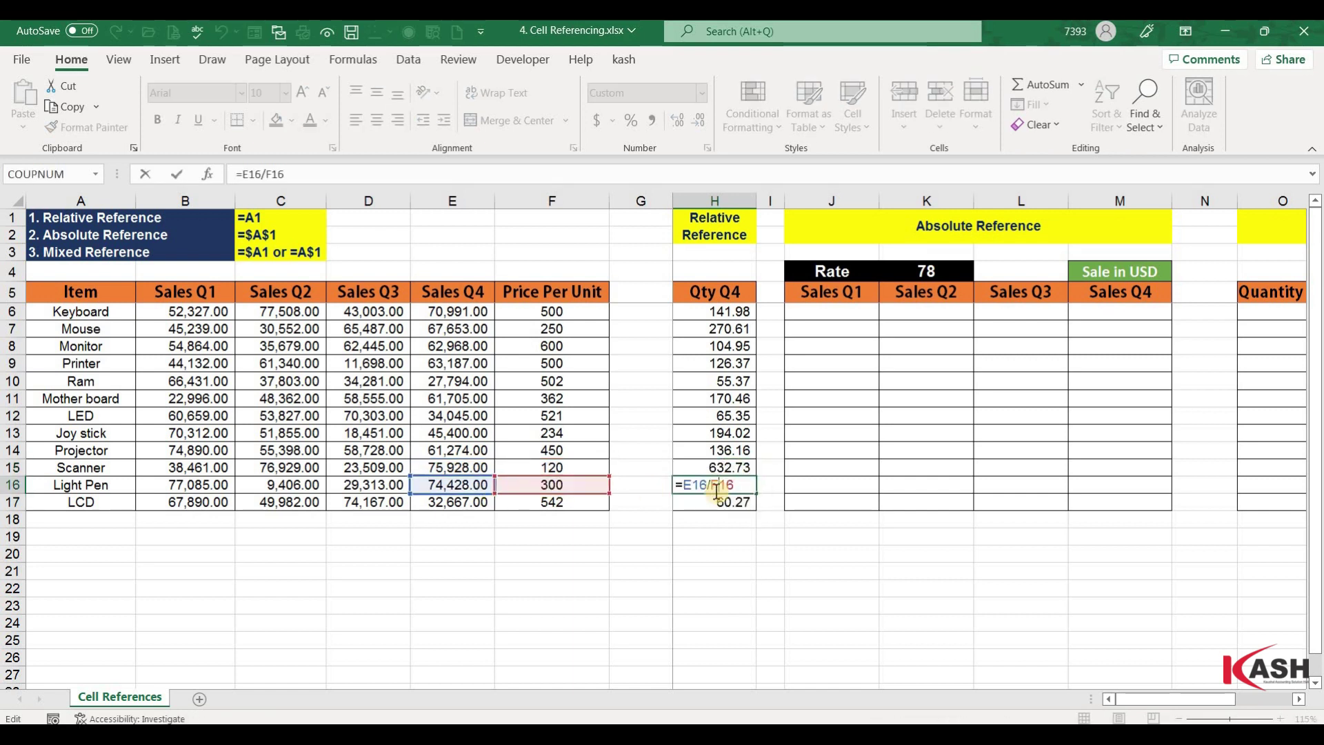
key(Escape)
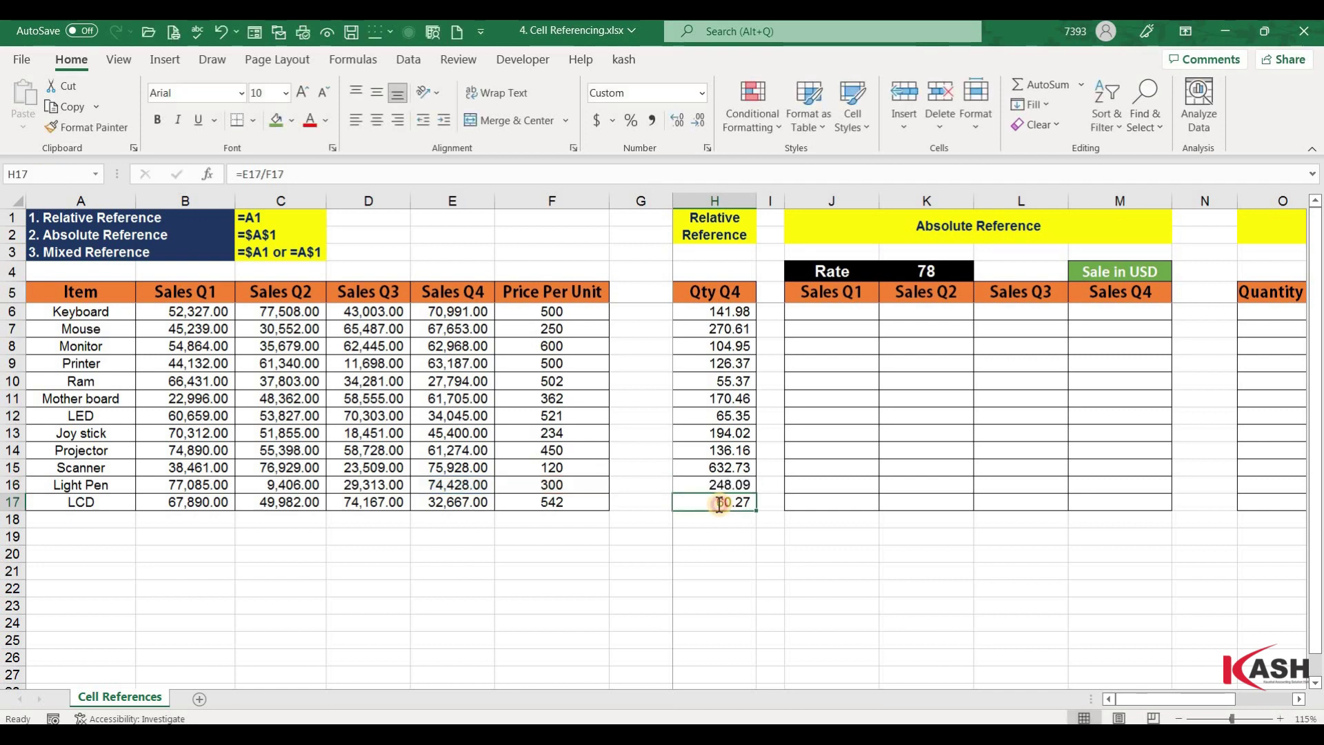
double_click(720, 504)
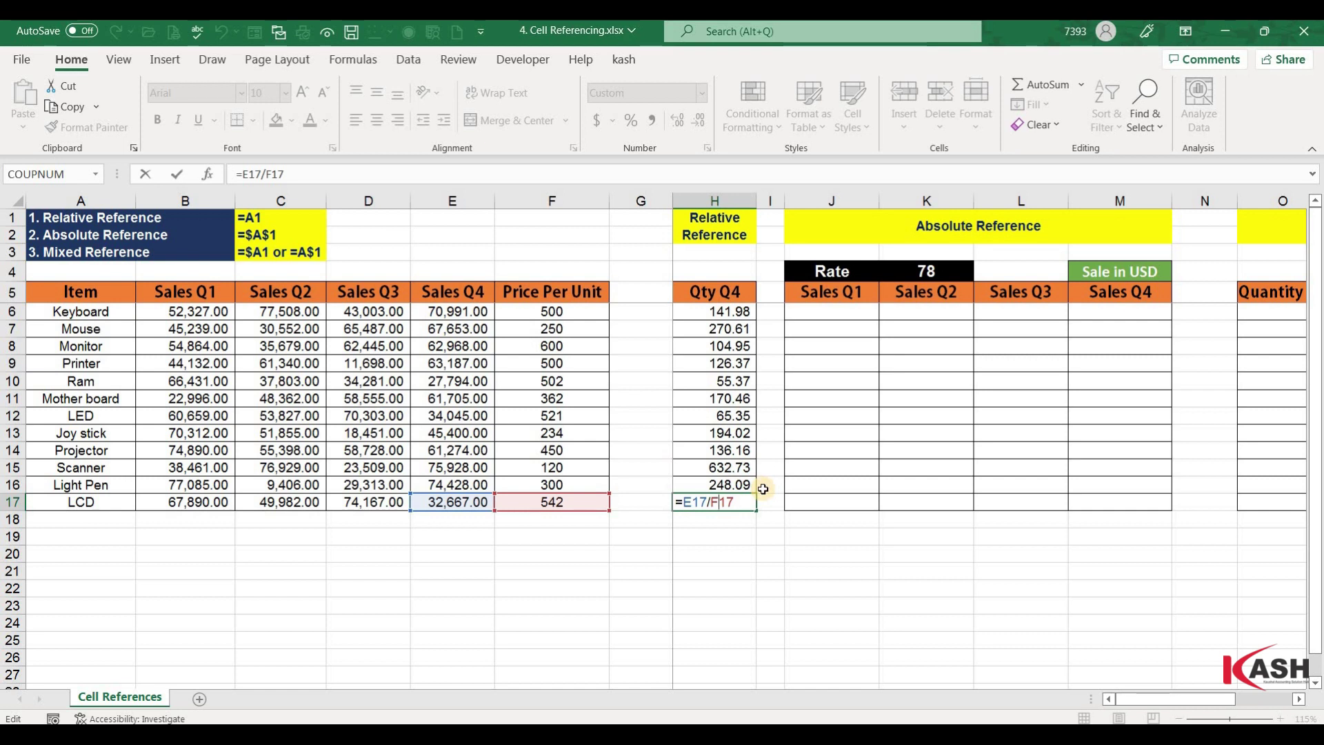
click(832, 329)
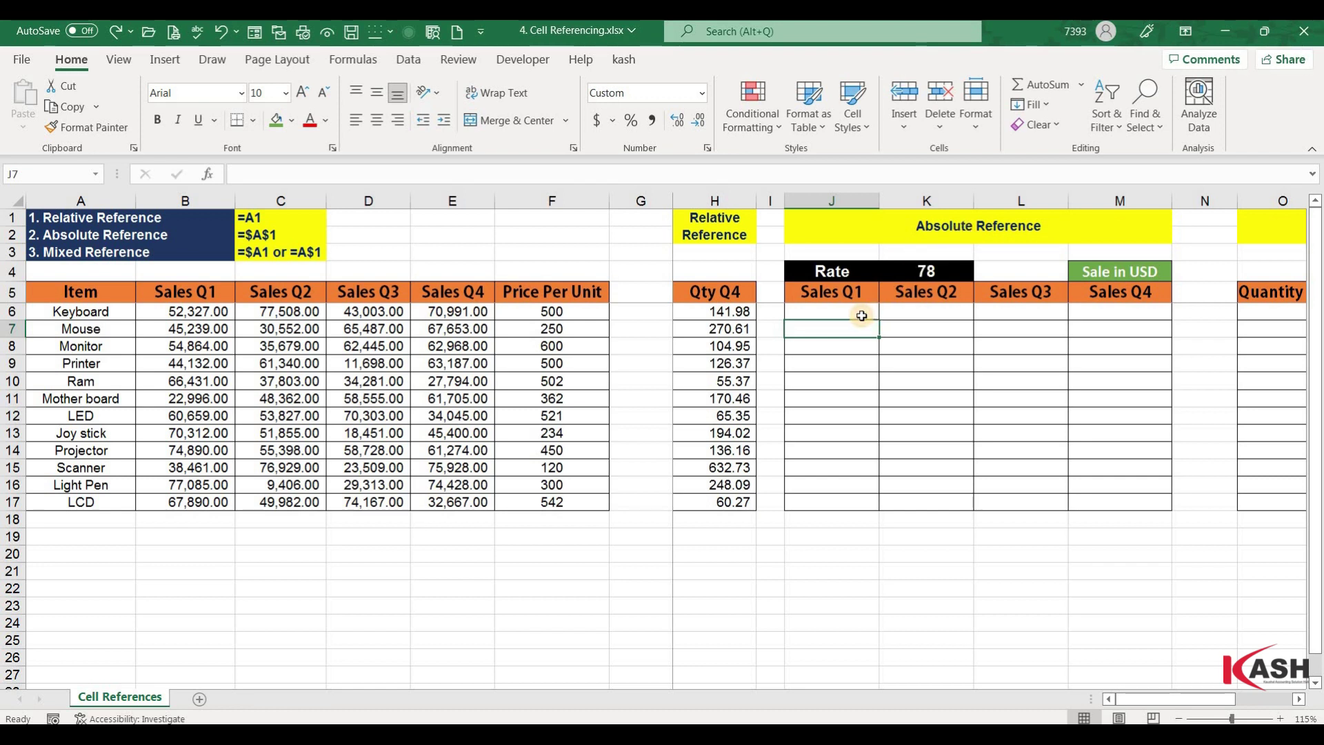
click(861, 316)
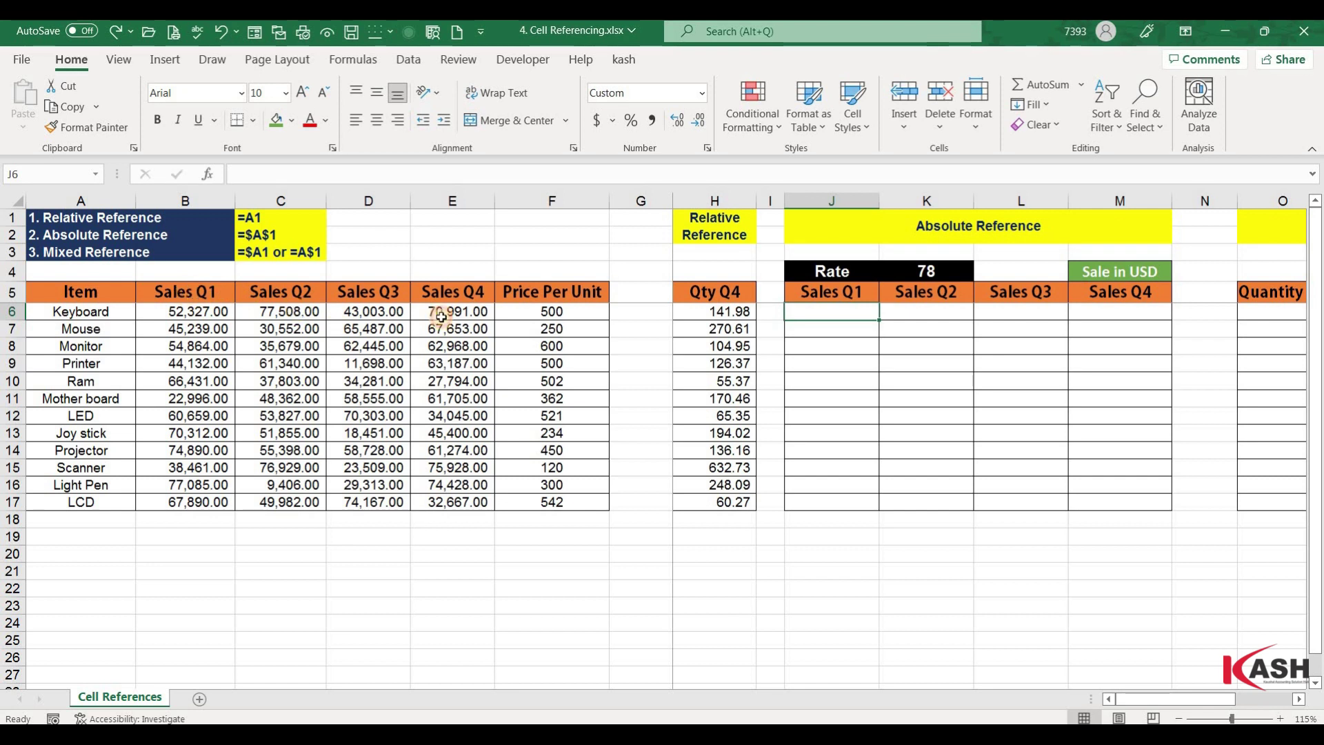
drag(185, 292, 461, 501)
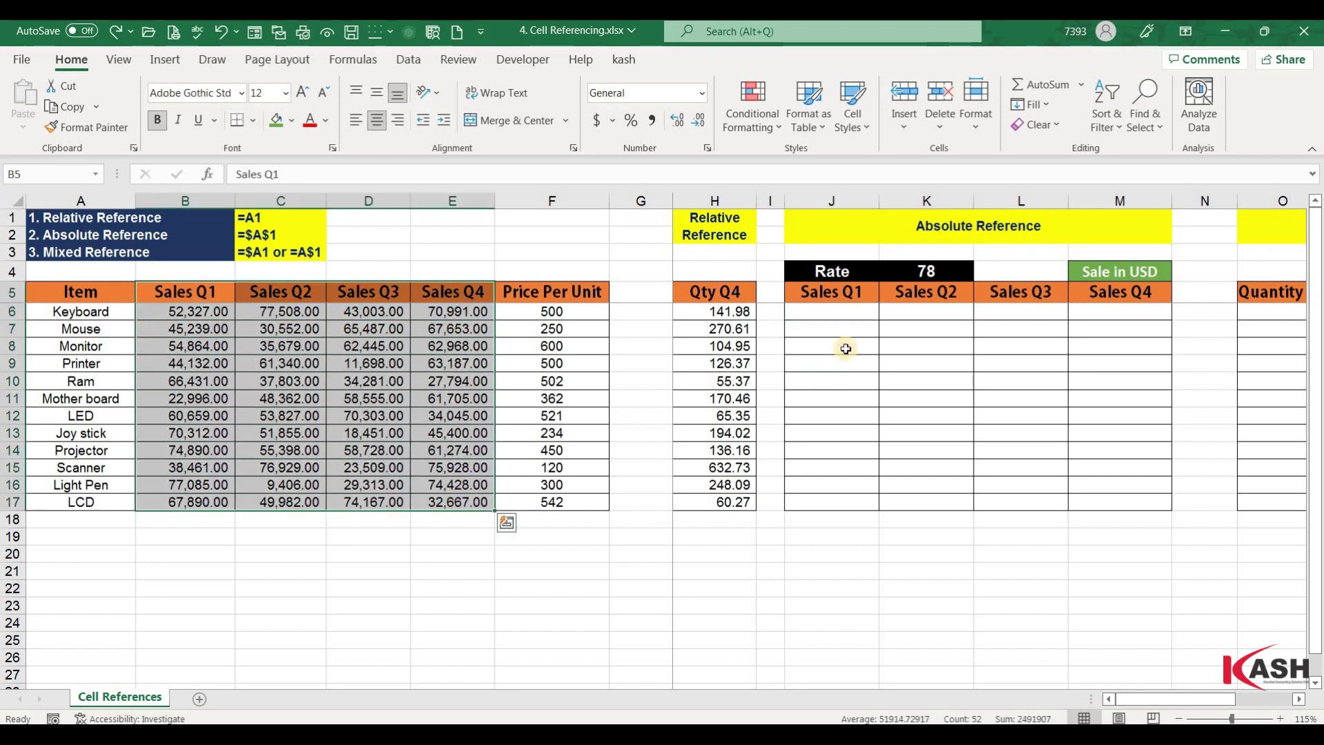
drag(855, 314, 1112, 488)
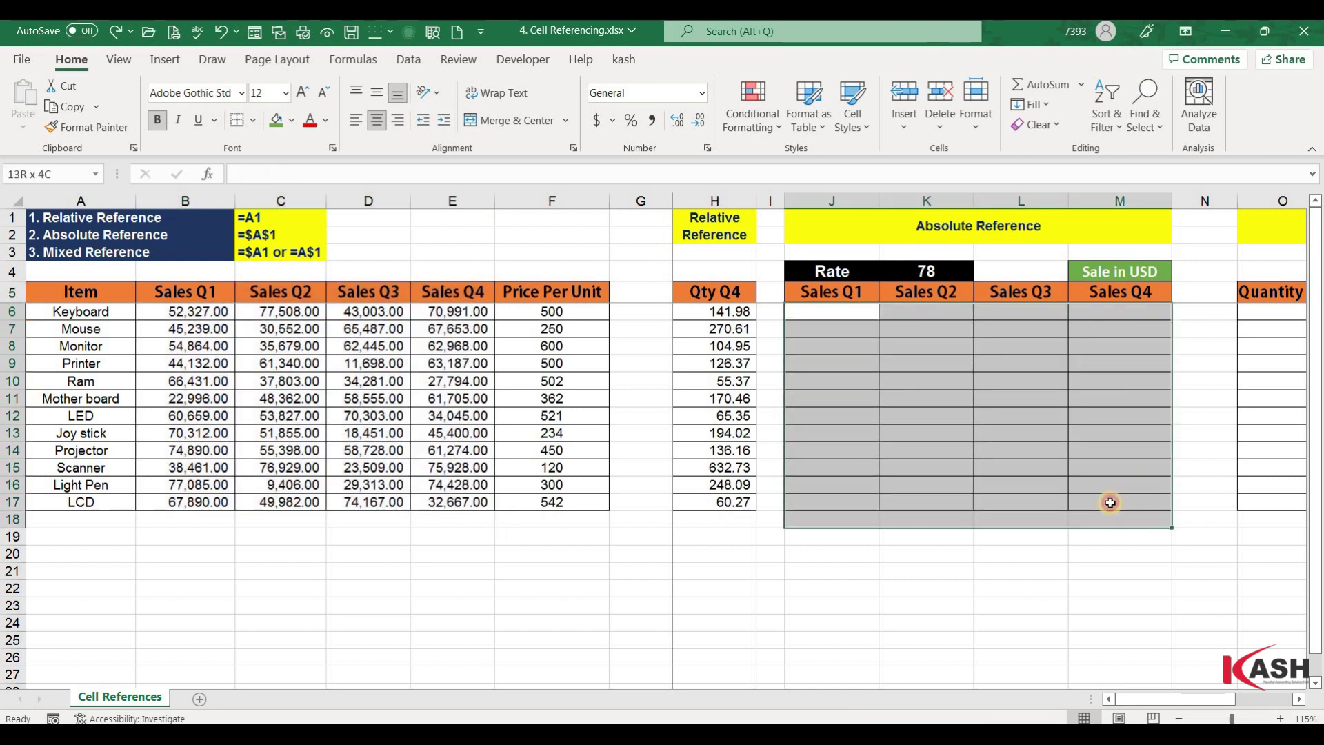
drag(1107, 519, 1106, 502)
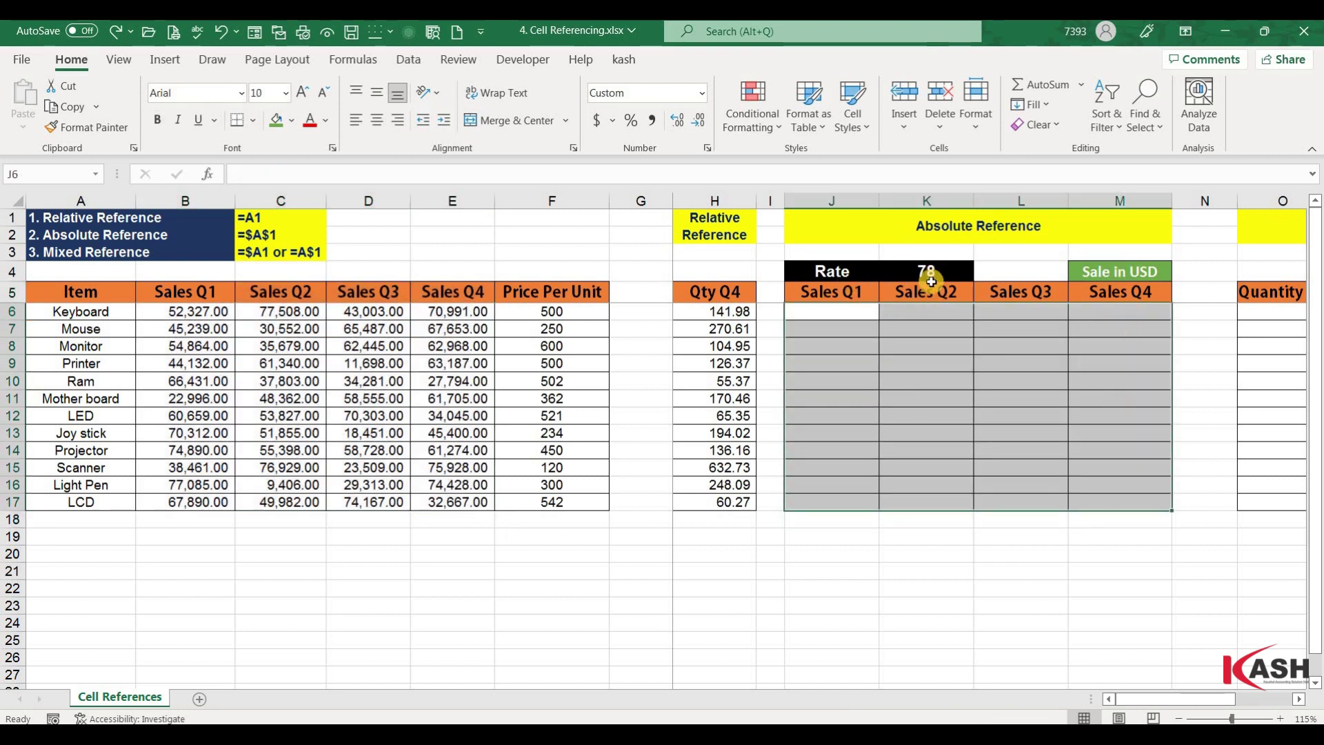
key(Down)
key(Right)
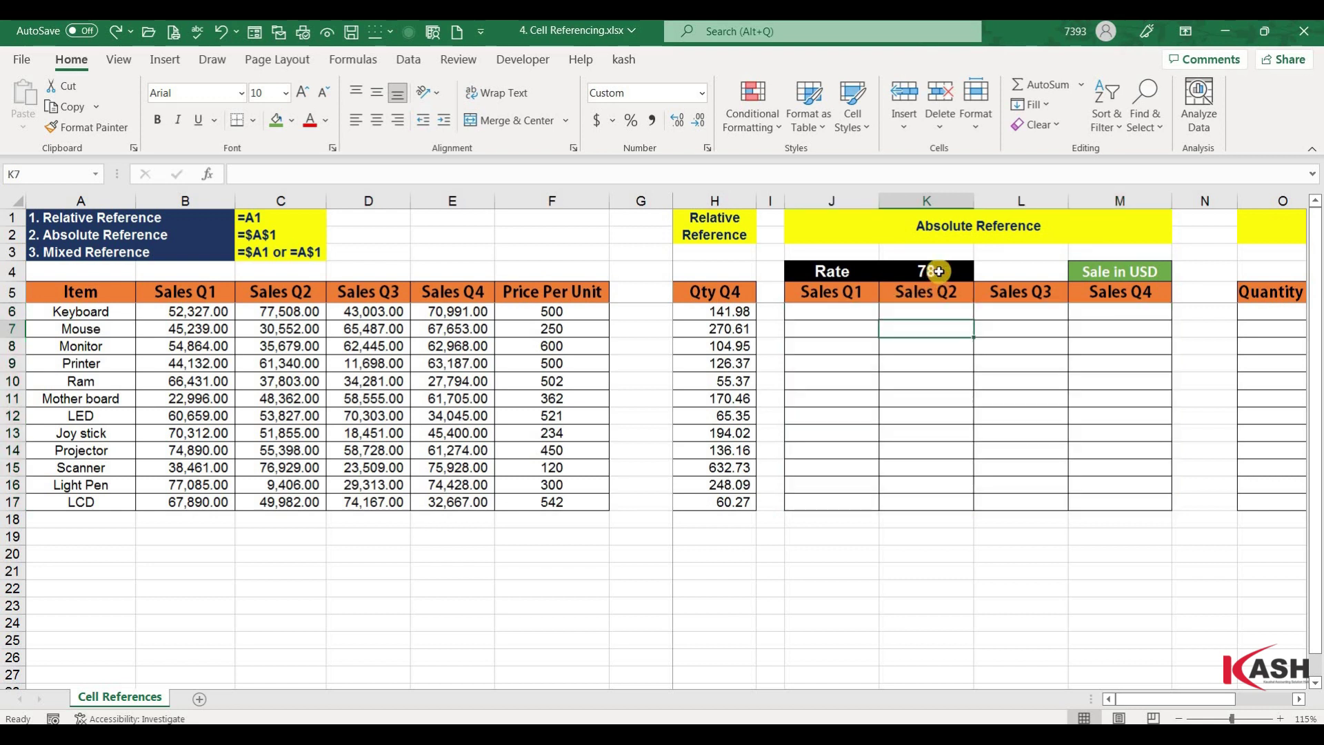
click(938, 271)
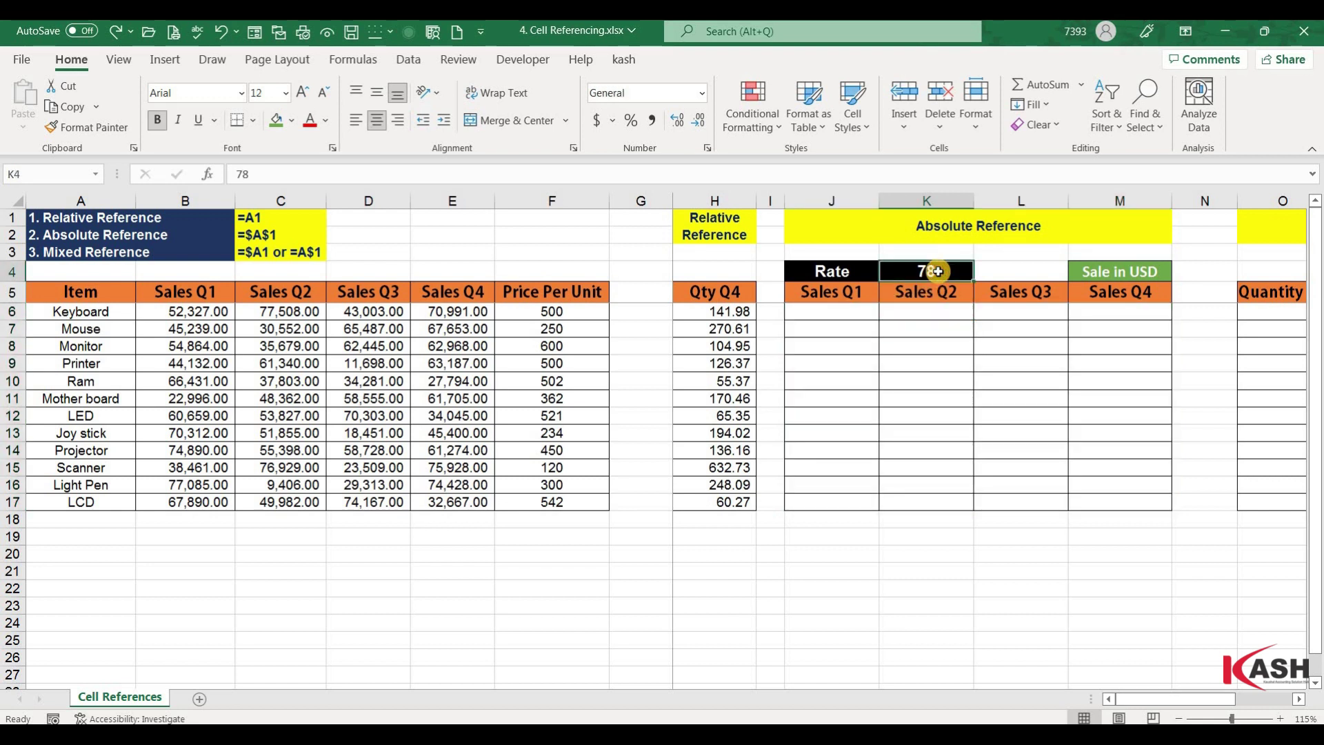
click(828, 313)
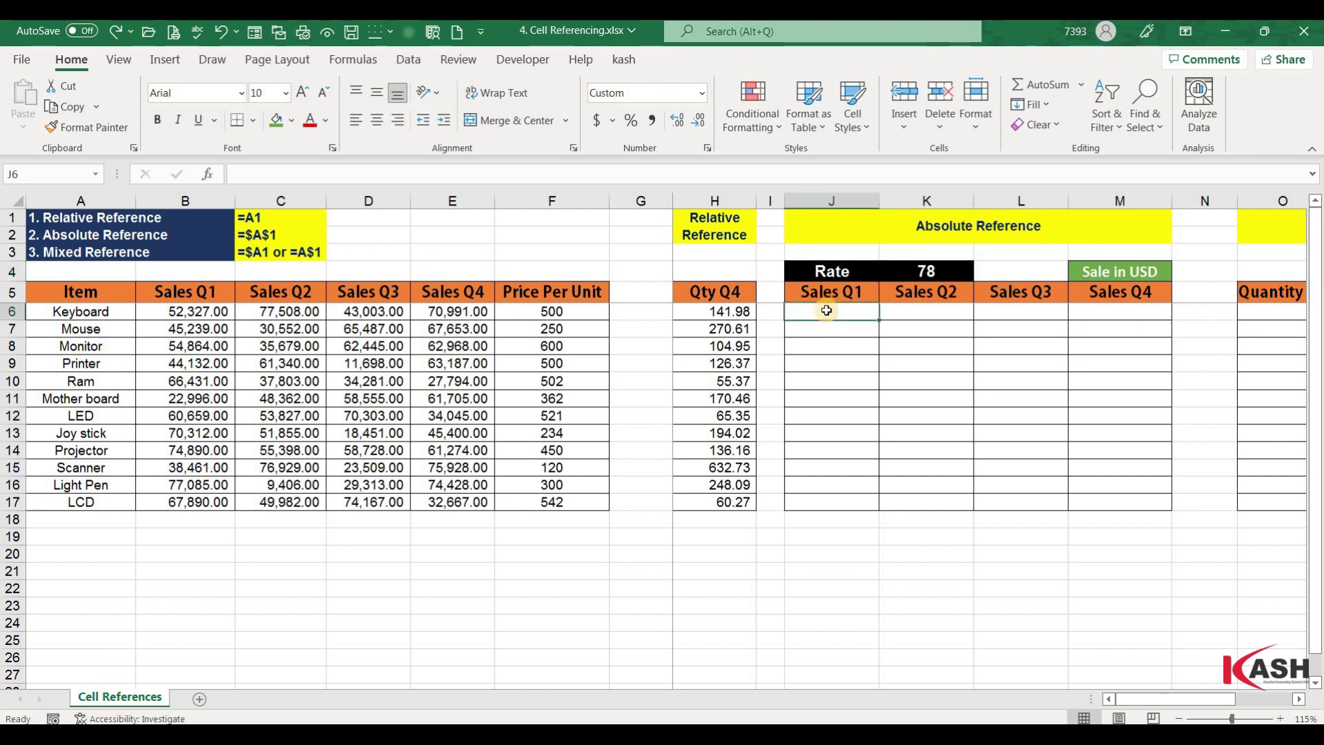
Enter =B6/K4 in J6, converting Keyboard Sales Q1 at rate 78 into 670.86 USD.
text(=)
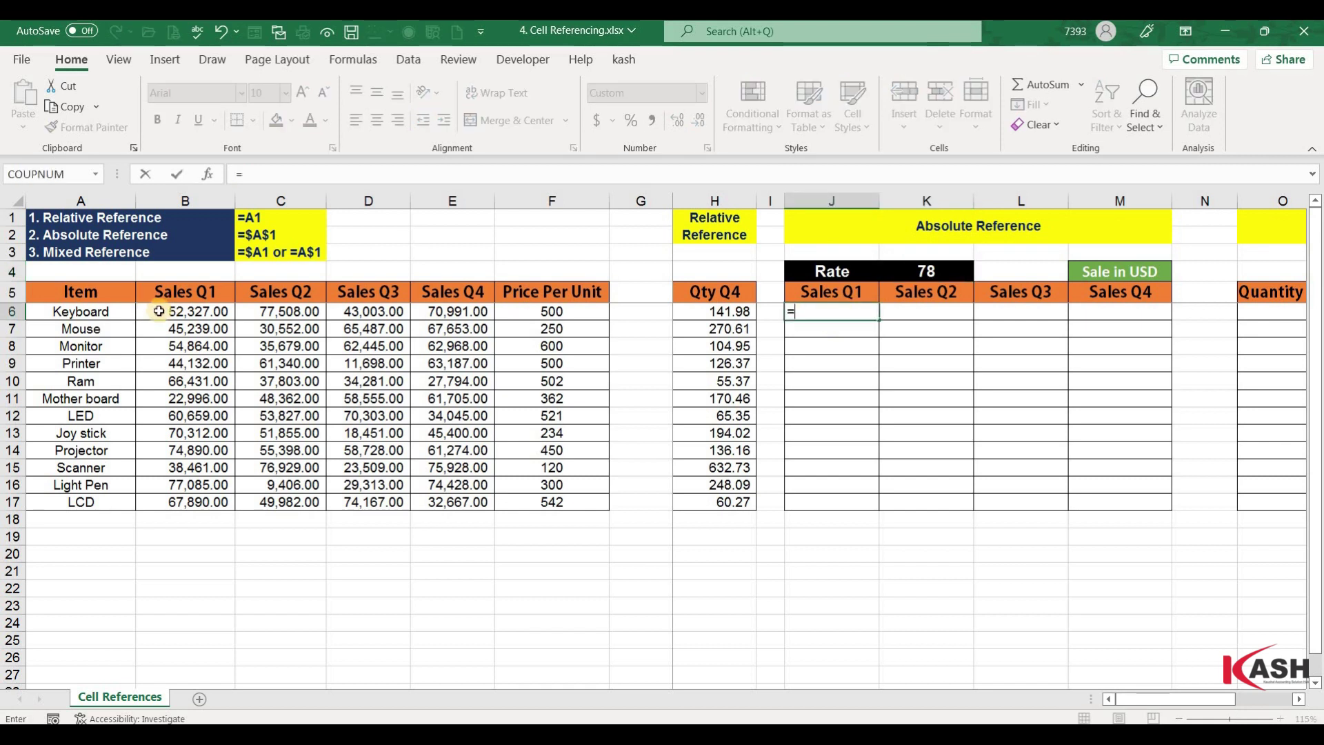
click(159, 311)
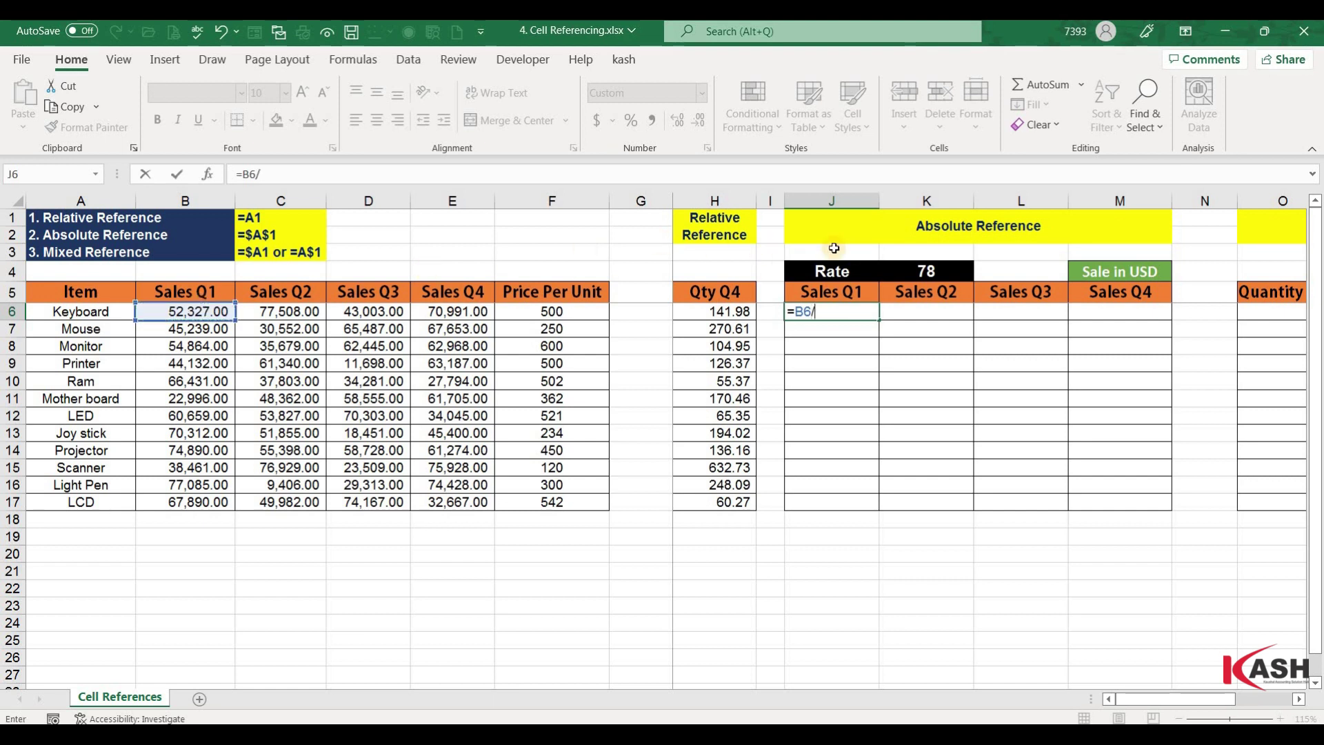
text(/)
click(912, 265)
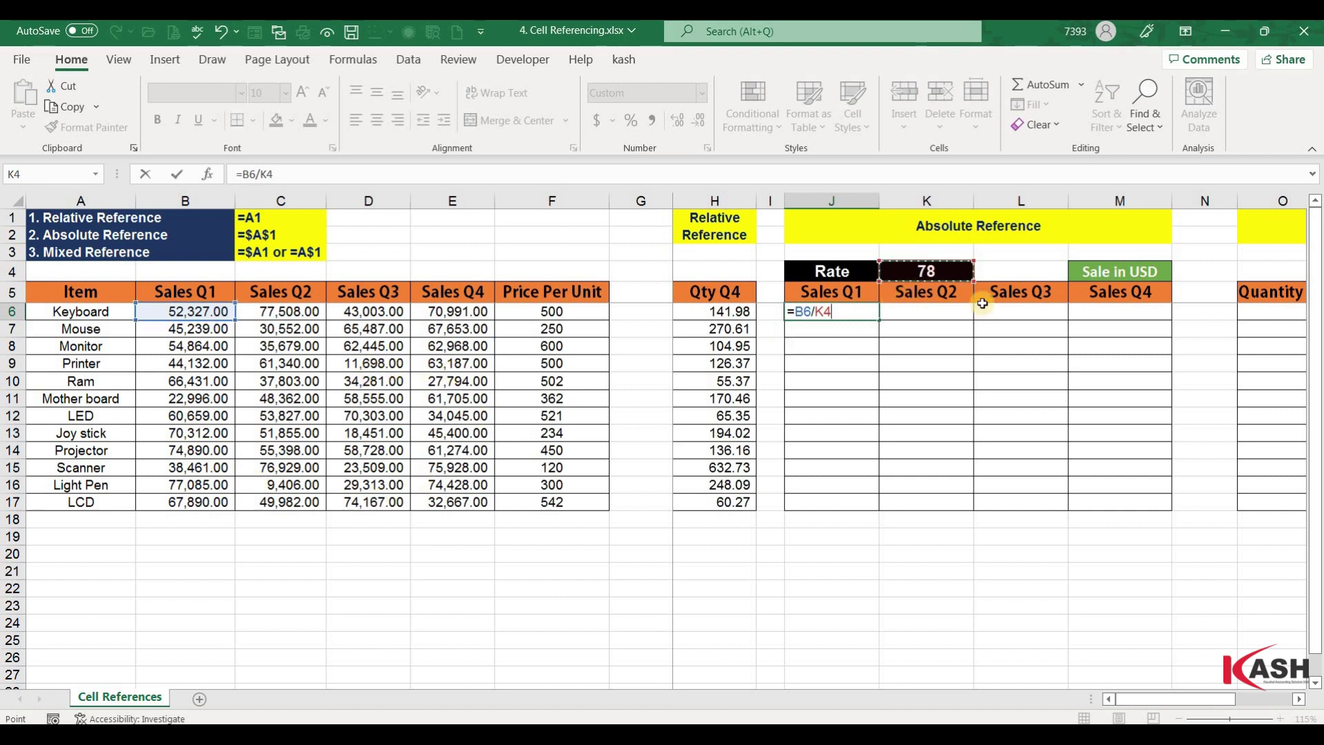
key(Return)
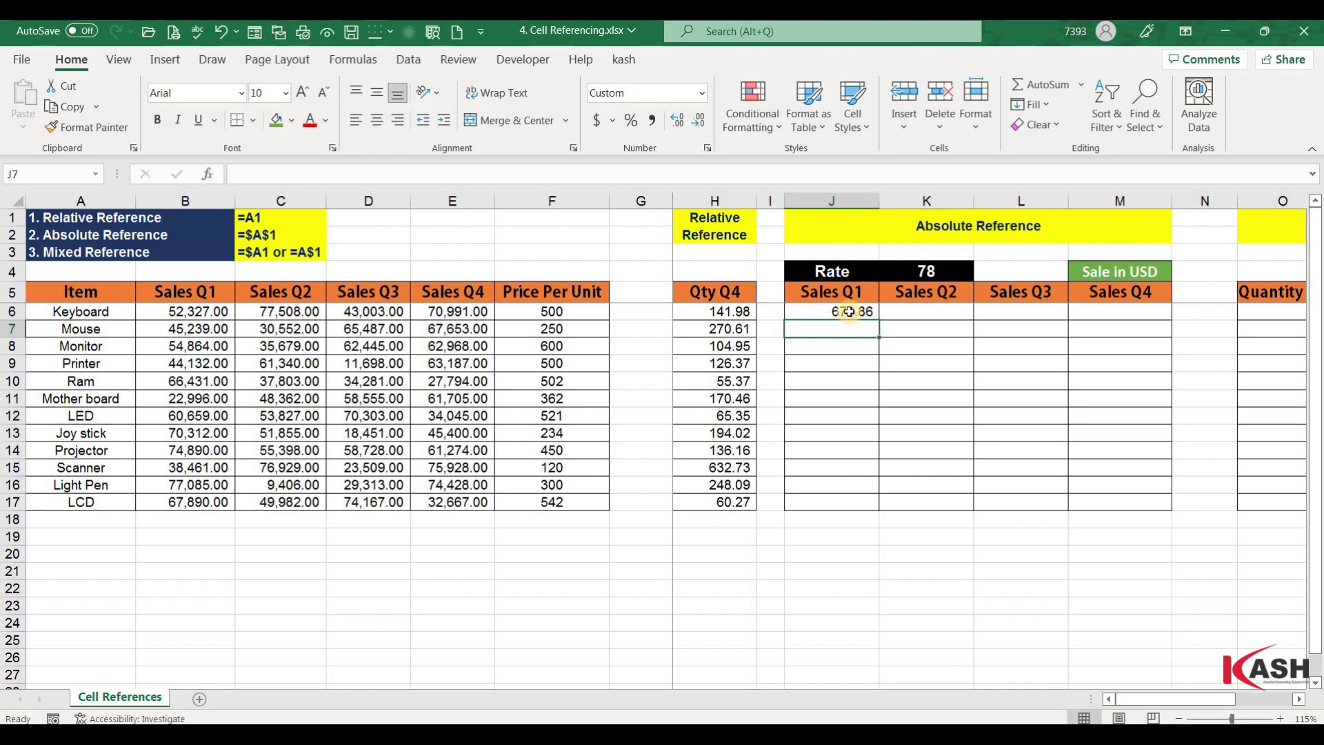
Review J6's formula against the Keyboard's Sales Q1 value.
click(845, 315)
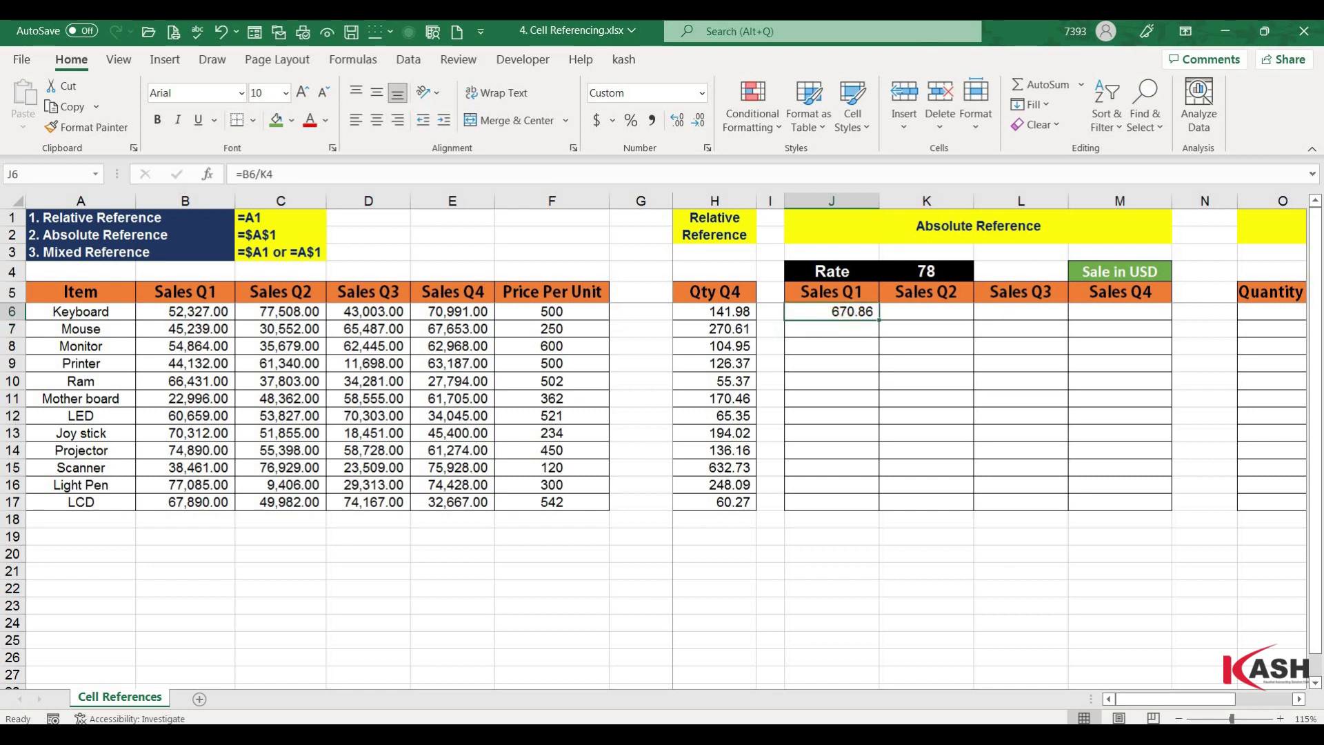
click(95, 314)
click(196, 314)
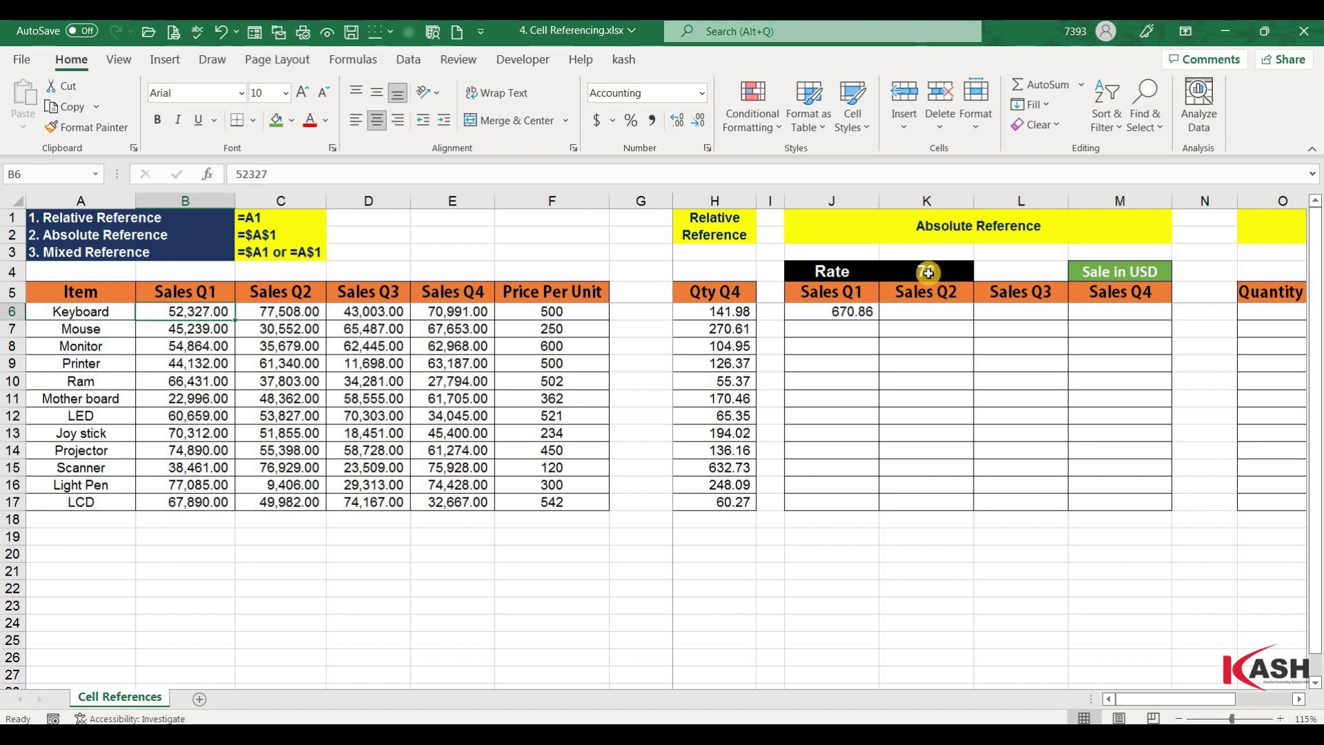
click(843, 314)
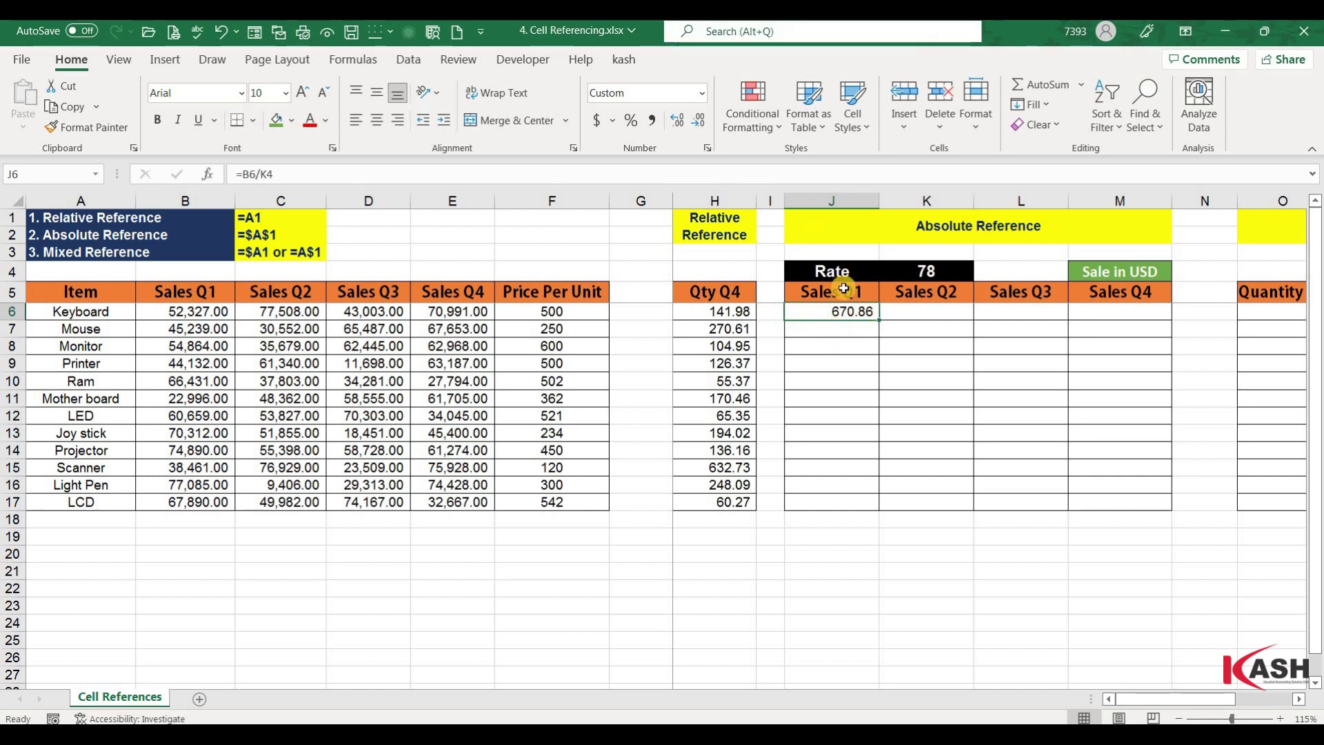
Copy the USD formula into J7:J9 and inspect J7, J8 and J6, where the rate reference drifts (J8: =B8/K6).
mouse_move(882, 322)
mouse_down()
mouse_move(876, 396)
mouse_move(879, 373)
mouse_up()
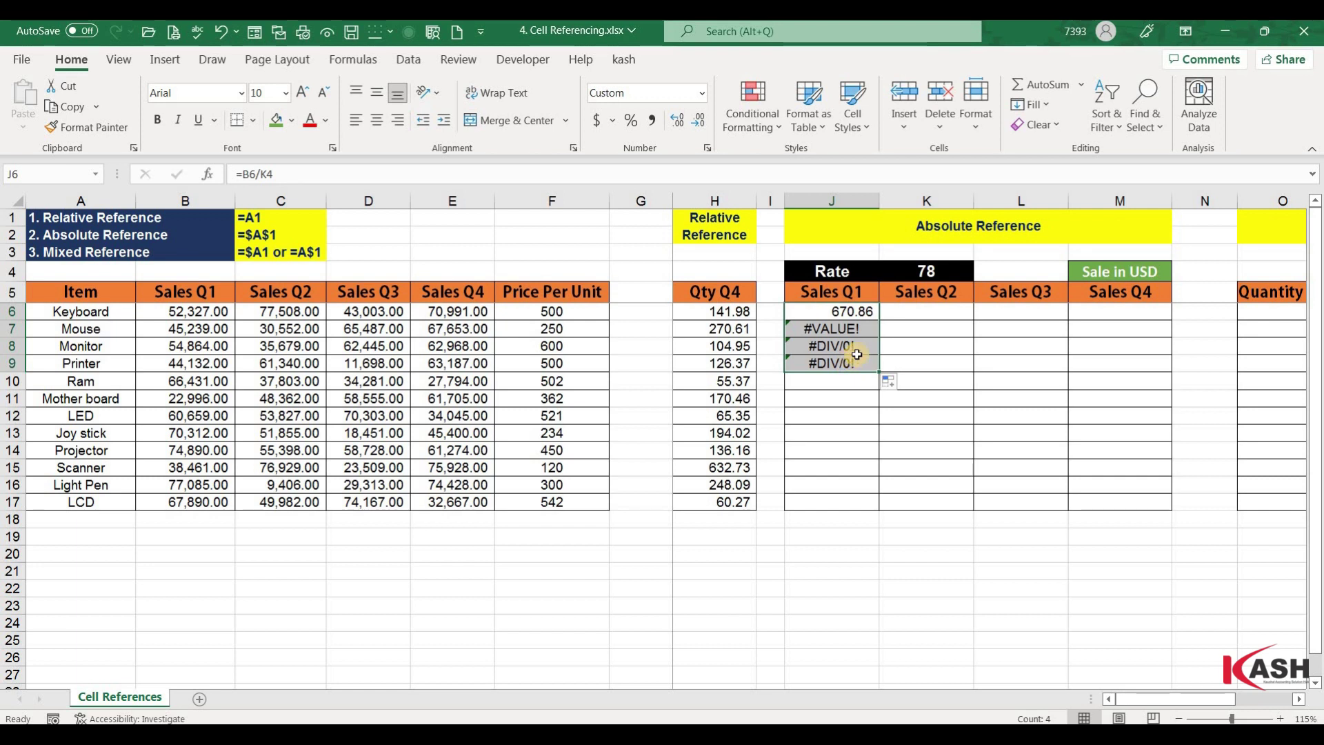
double_click(835, 328)
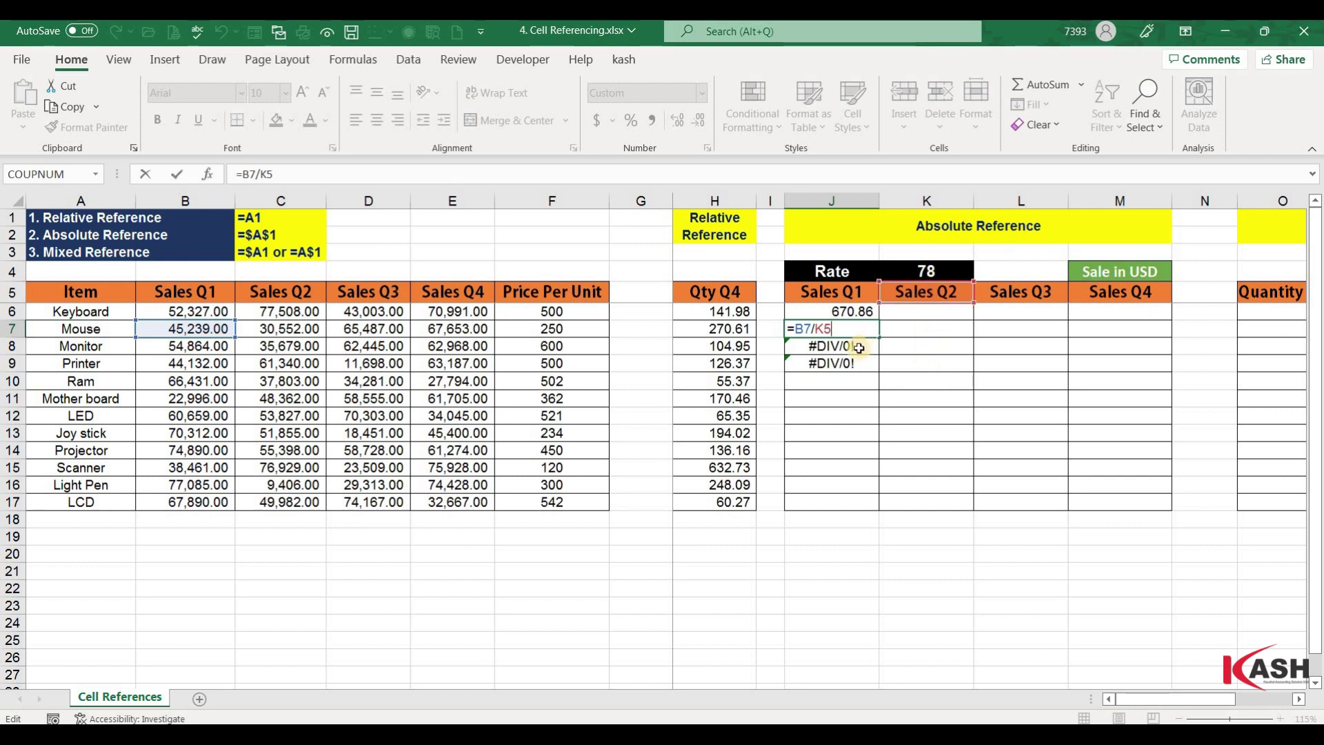
key(Return)
double_click(858, 349)
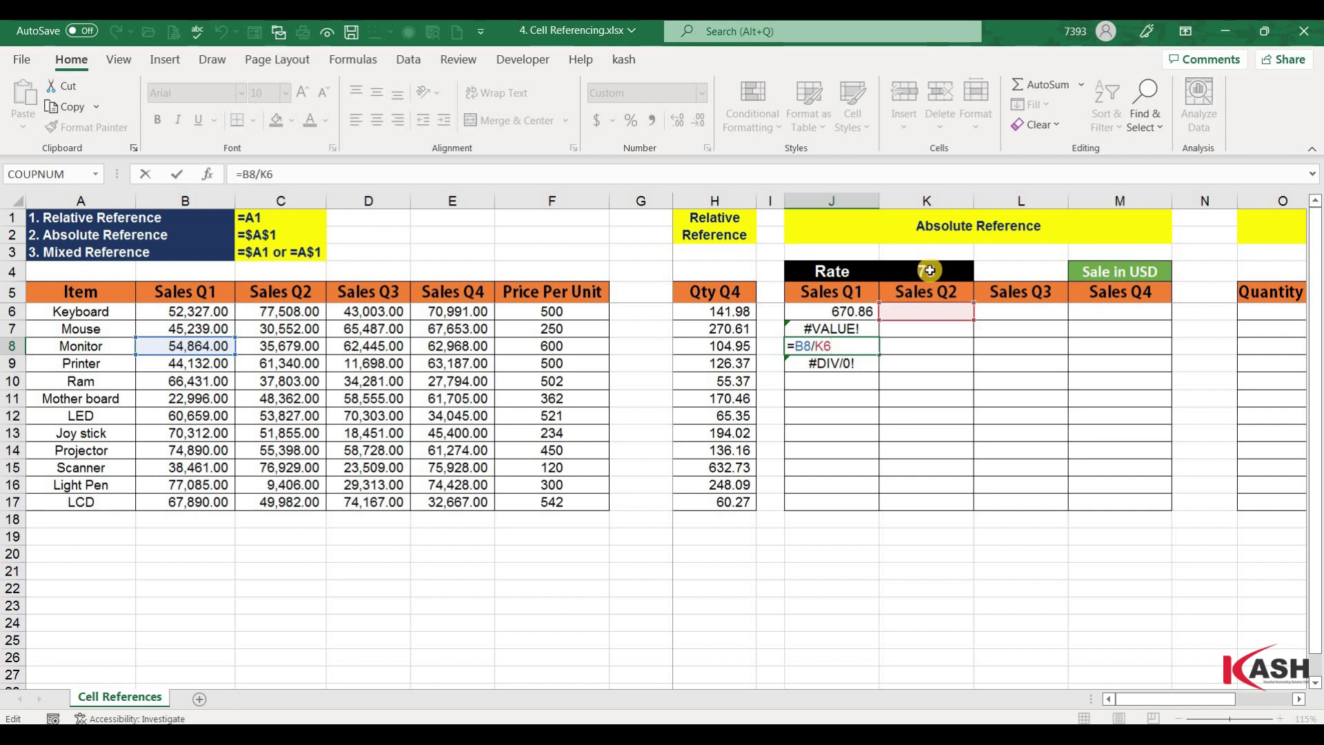
key(Return)
click(832, 307)
double_click(832, 306)
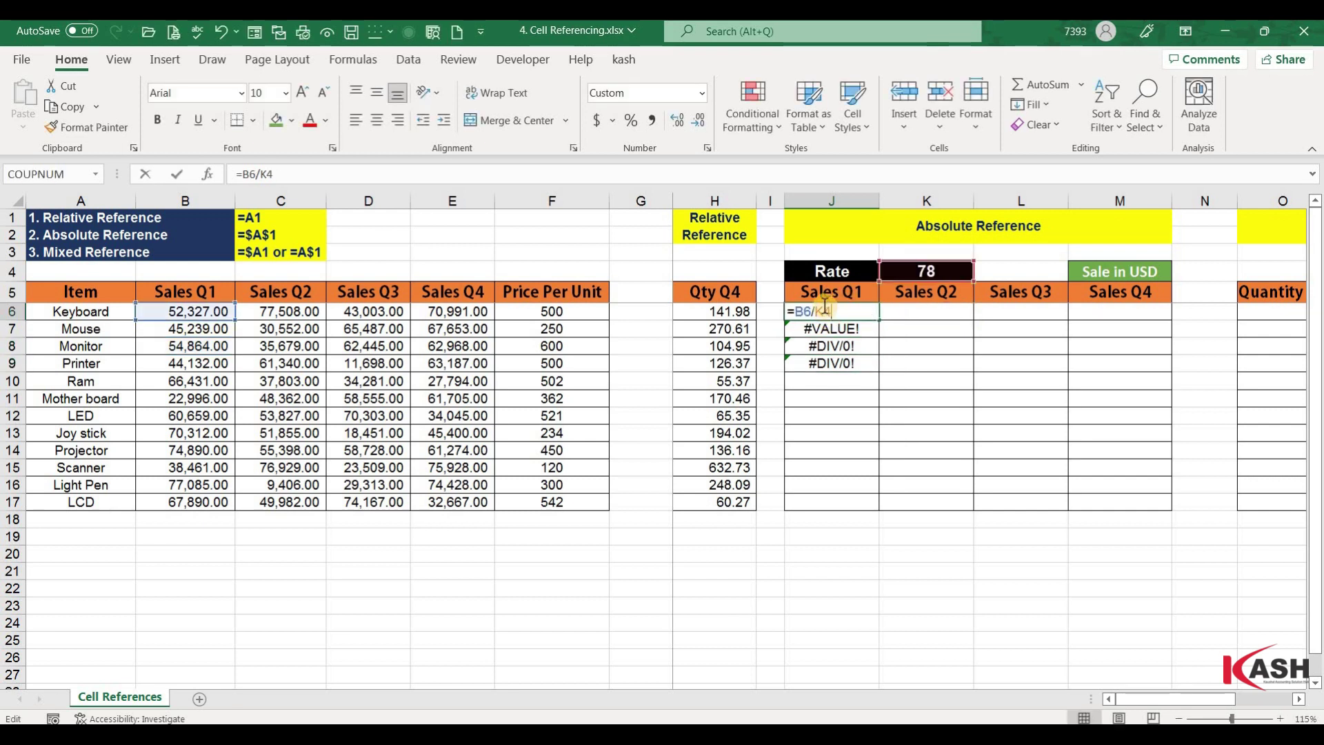
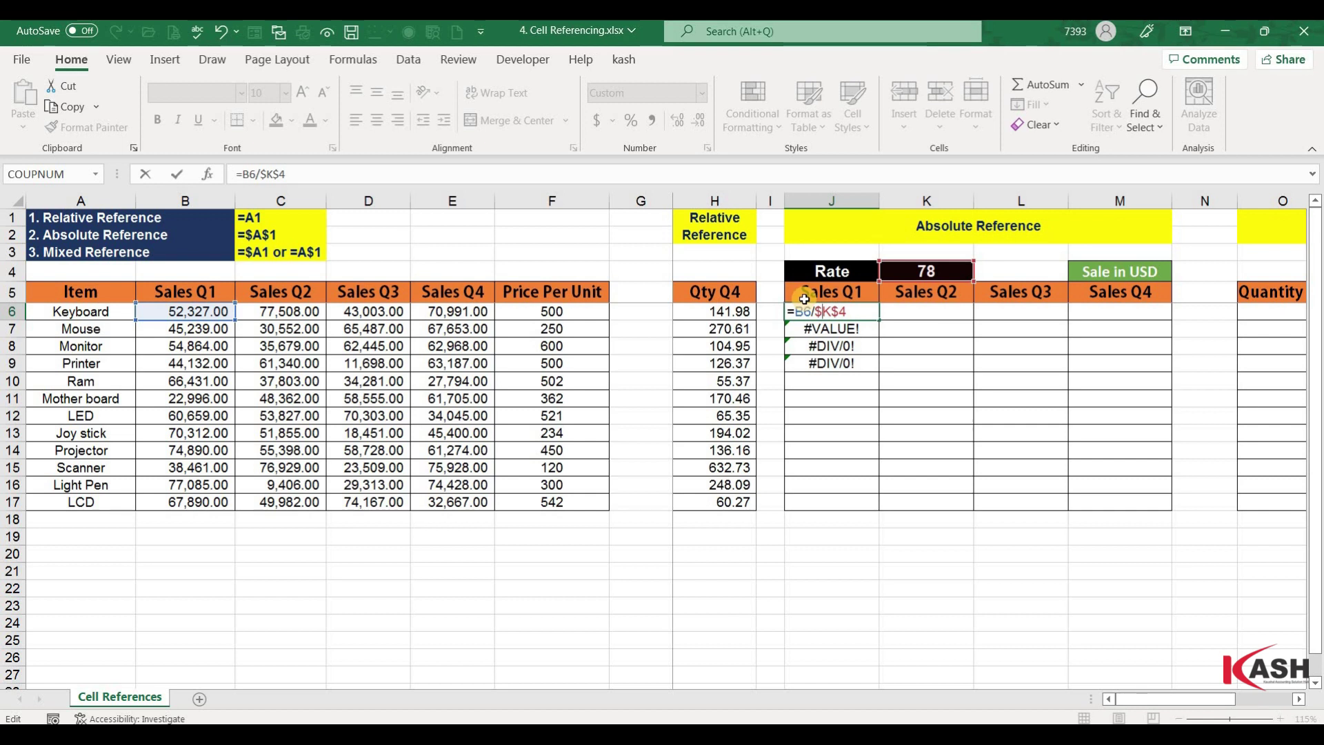
Change J6's formula to =B6/K$4 so only the rate's row is locked, giving 670.86.
click(821, 311)
key(BackSpace)
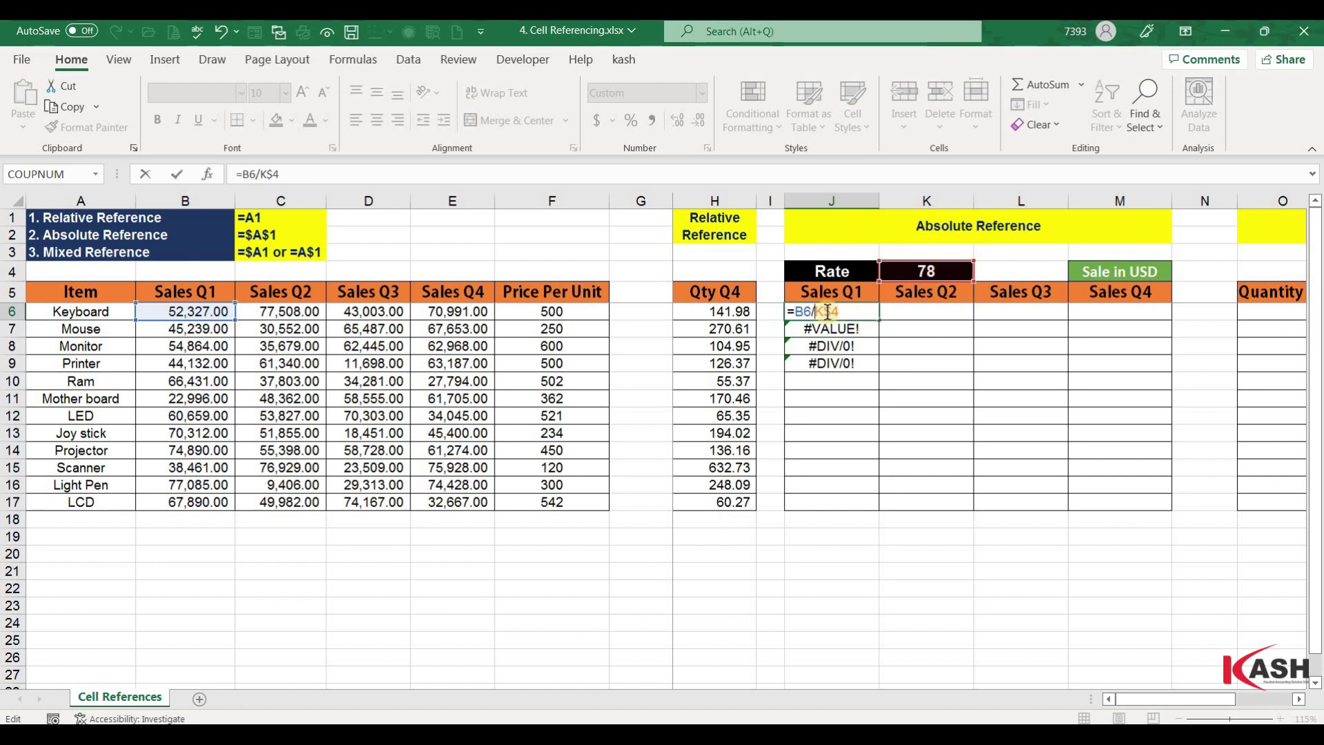
click(943, 270)
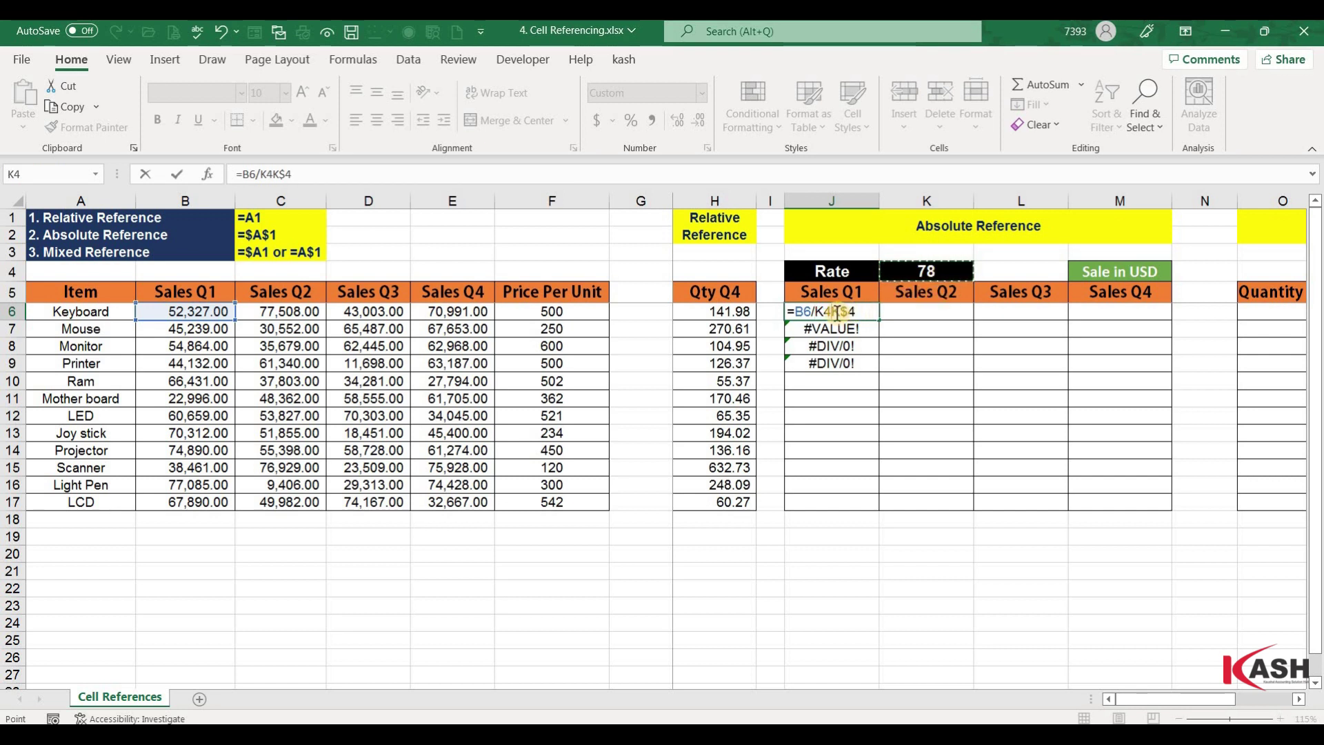
key(BackSpace)
key(BackSpace)
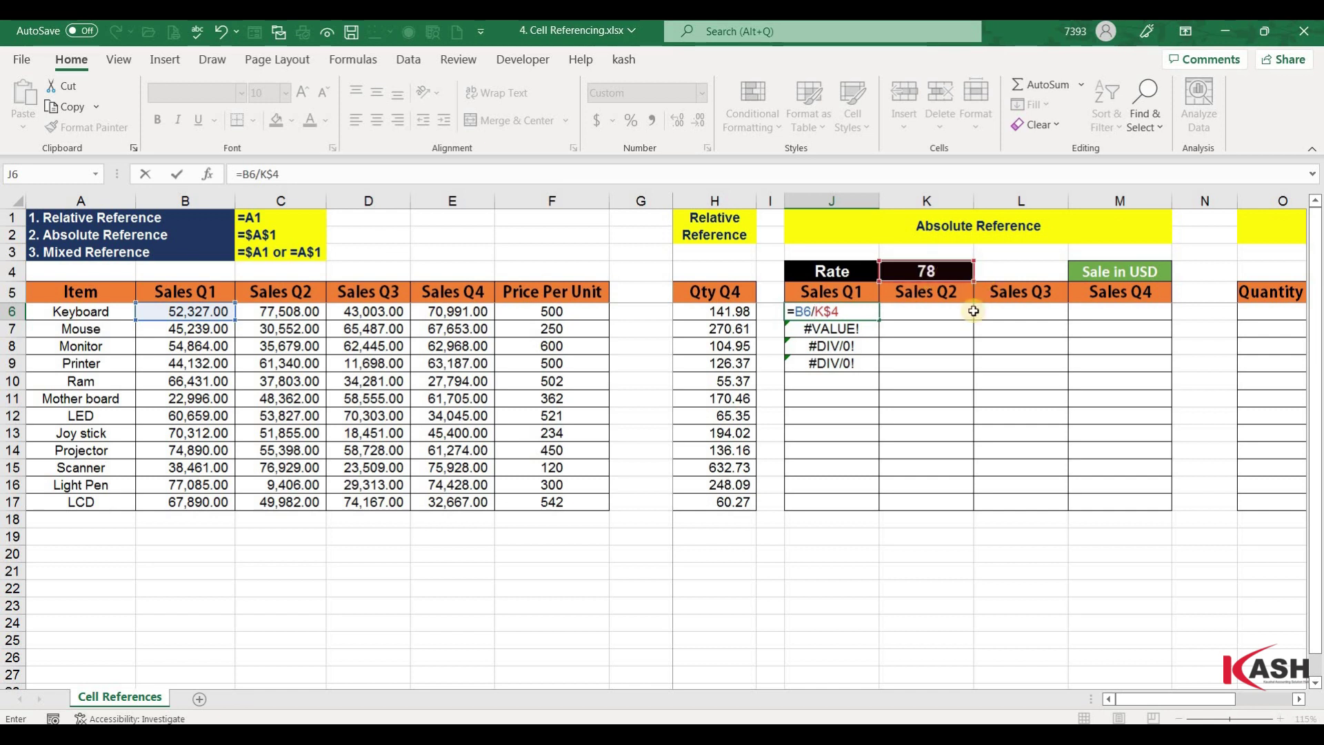
key(Return)
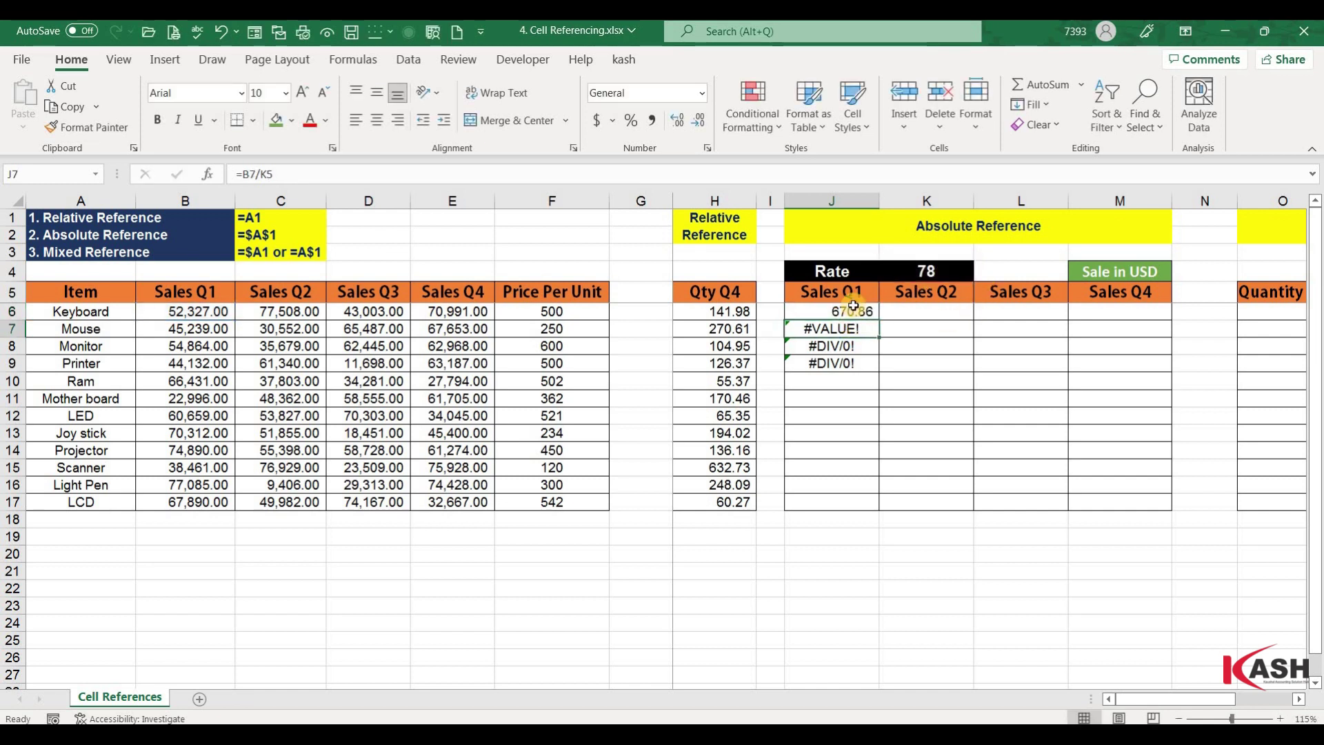
Fill J6's formula down to J17 and check the copied formula in J7.
click(858, 313)
drag(881, 319, 855, 506)
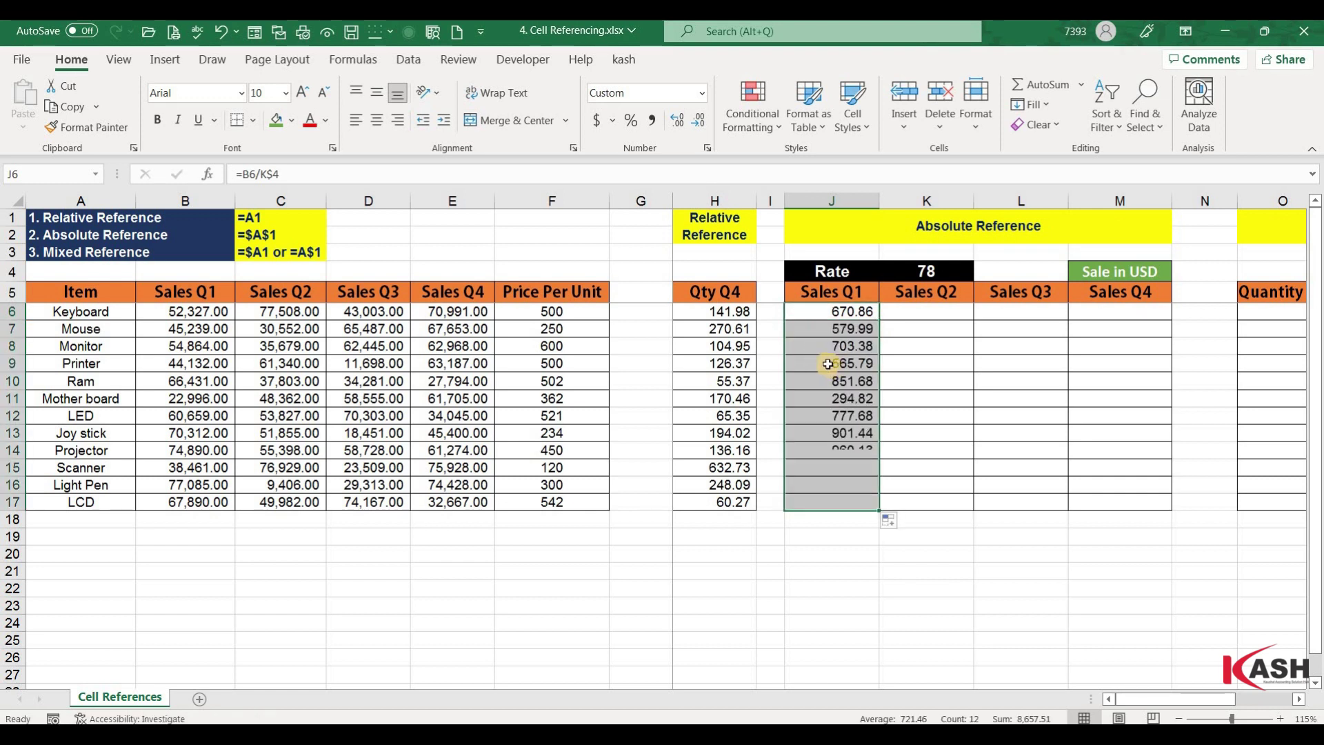
double_click(829, 329)
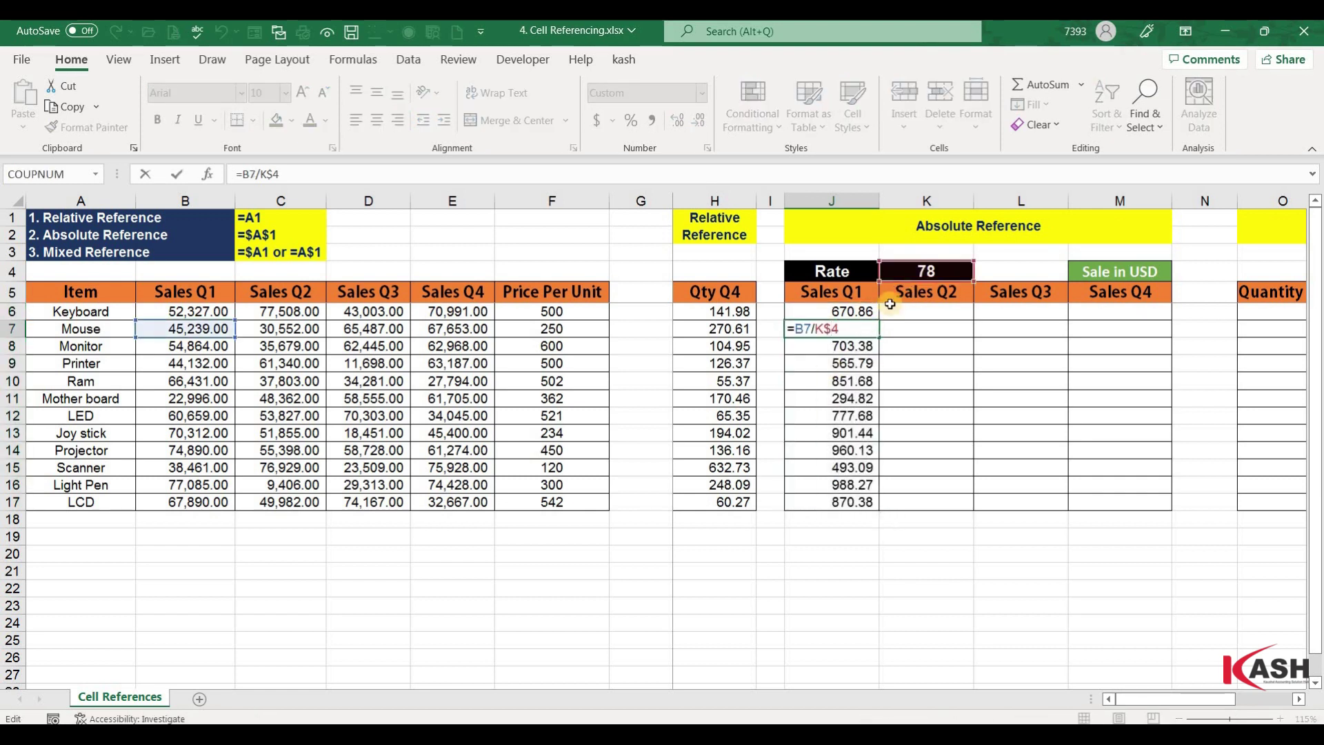
key(Return)
Verify that the copied formulas in J11 and J14 still divide by K$4.
double_click(849, 399)
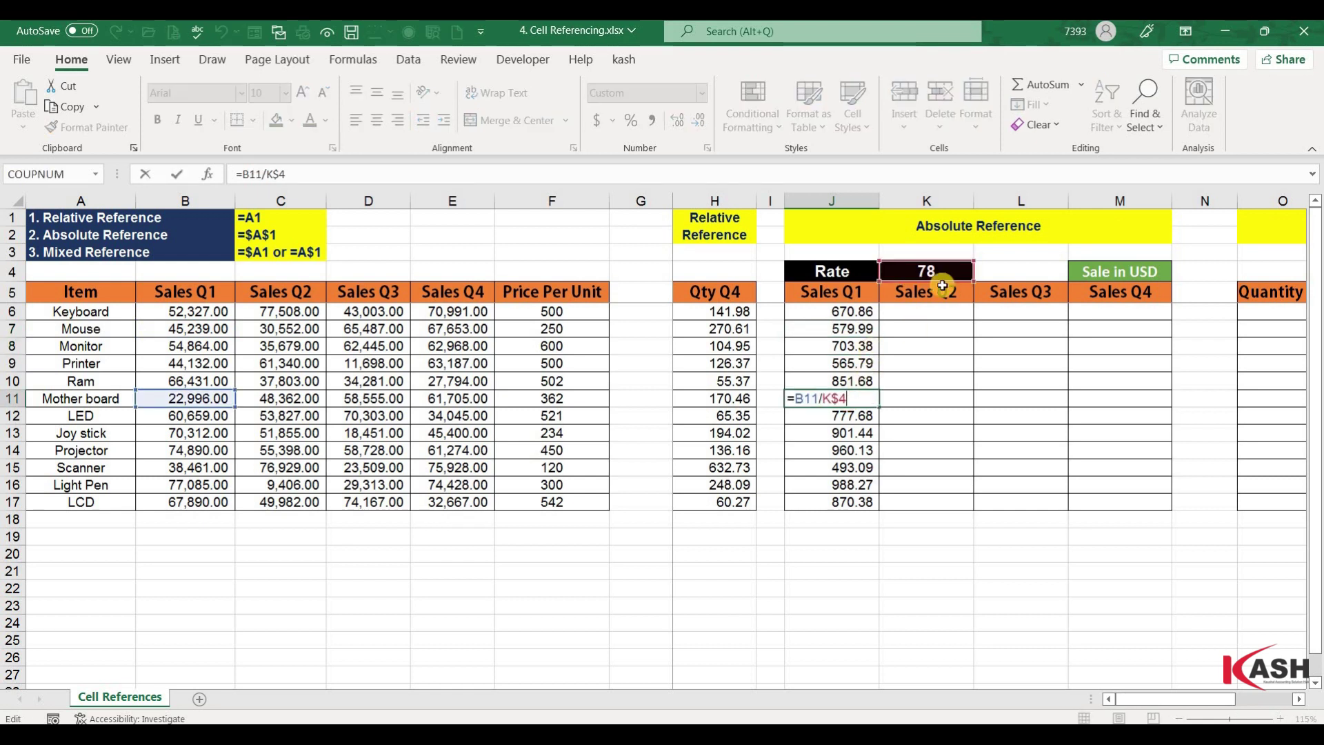
key(Return)
key(Down)
key(Down)
key(F2)
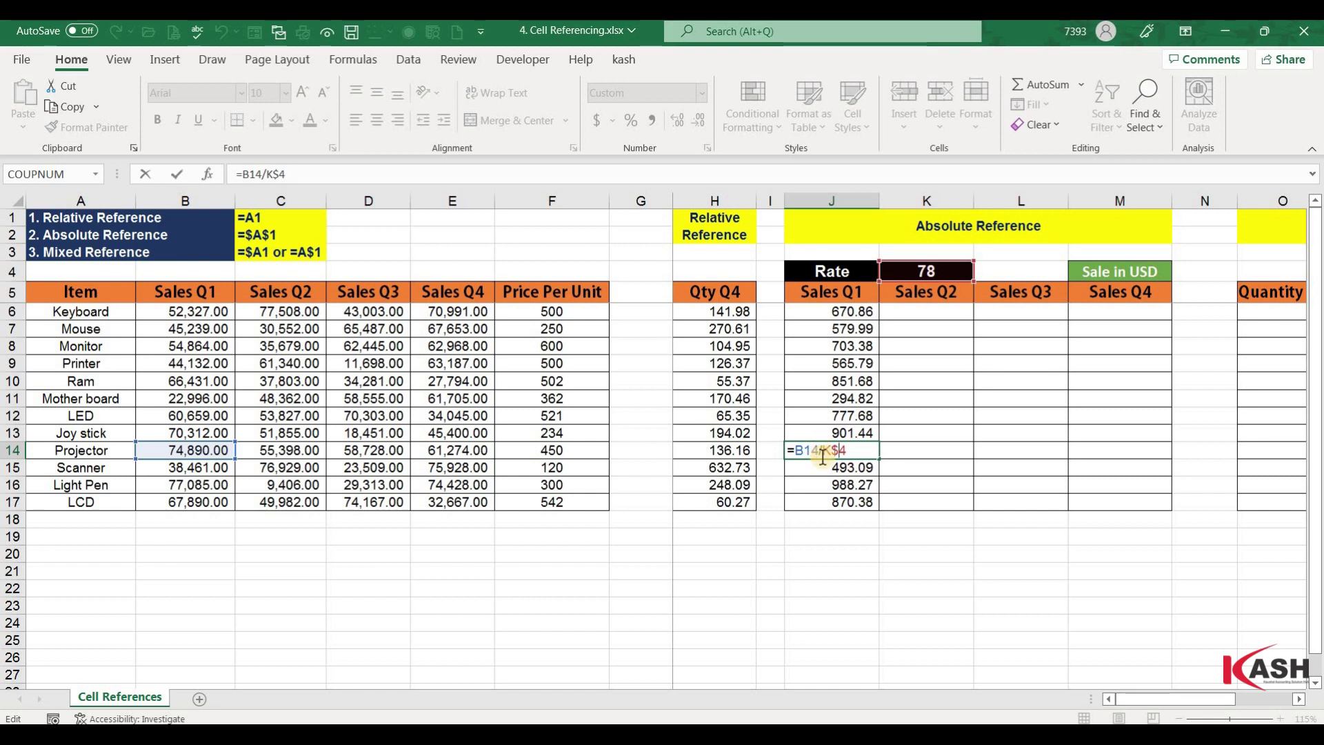
key(Return)
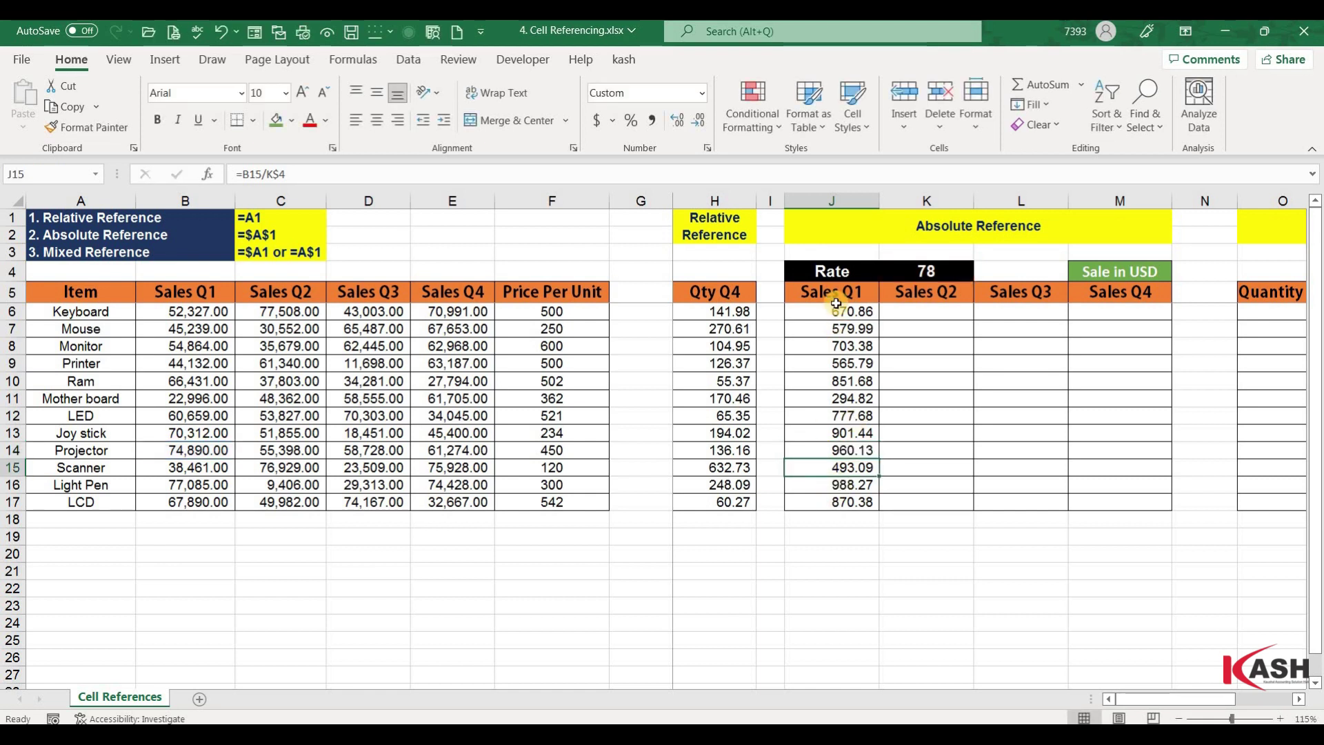
click(834, 314)
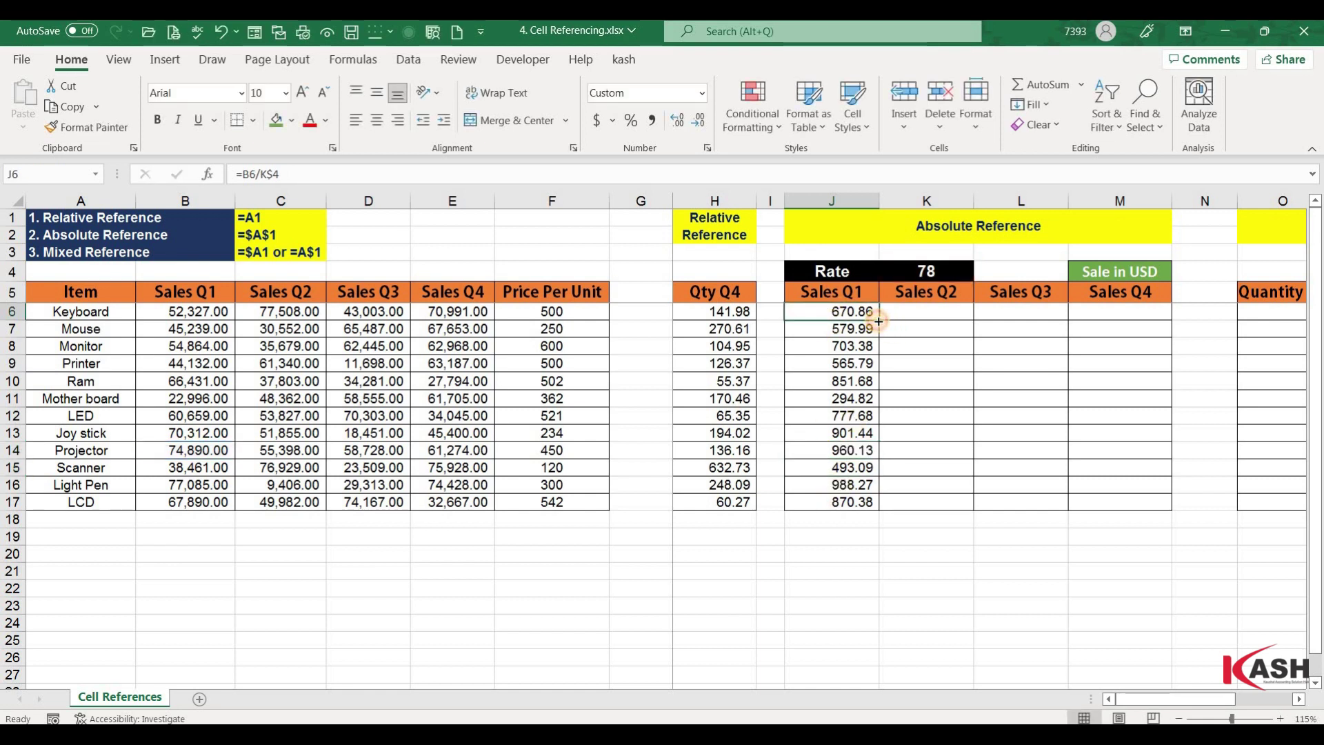
Undo a trial fill to the right and re-inspect J6's =B6/K$4 formula.
drag(878, 322, 962, 322)
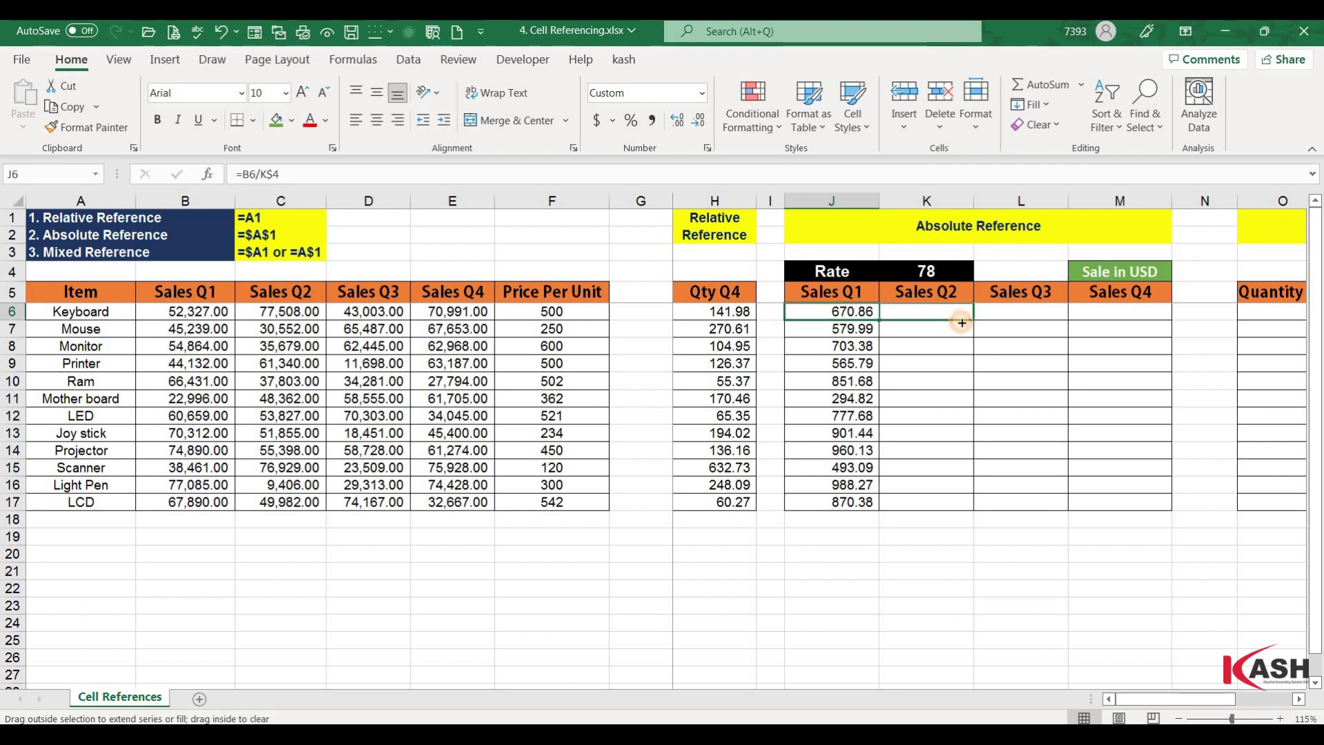
drag(962, 322, 855, 318)
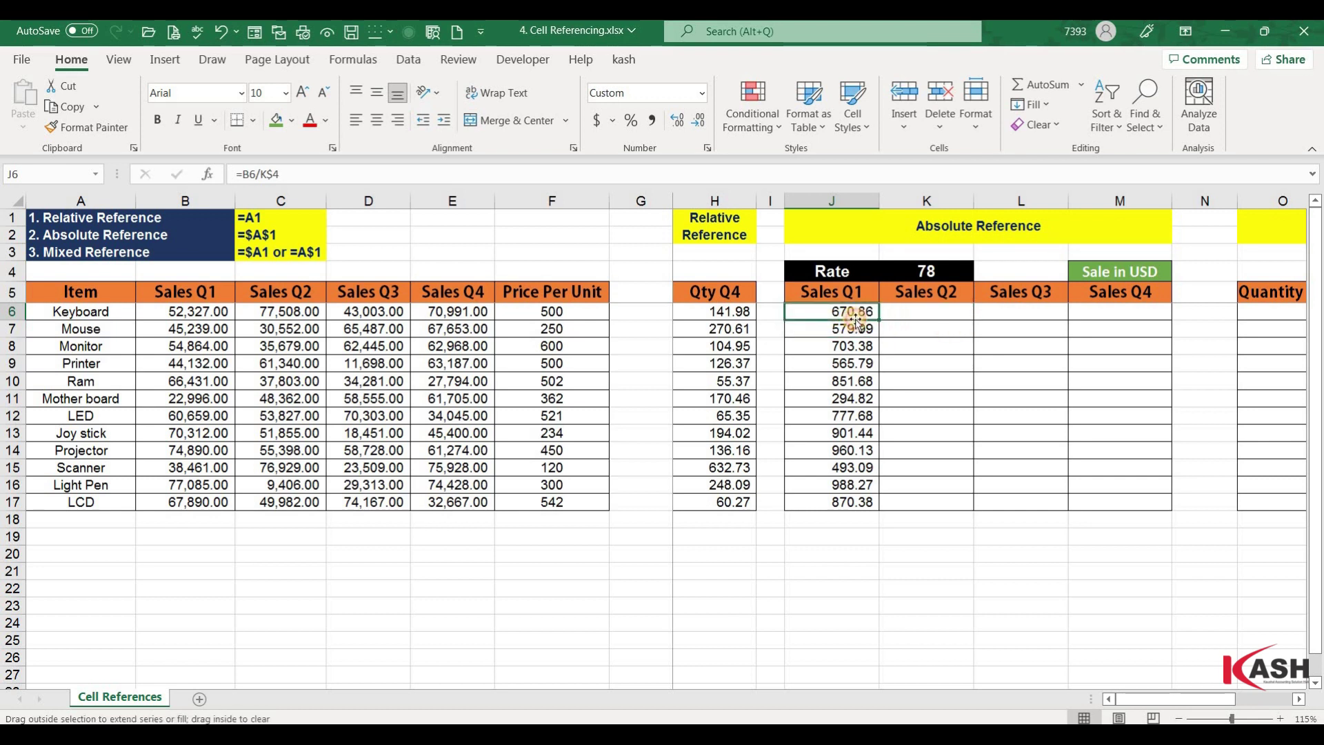
key(ctrl+Down)
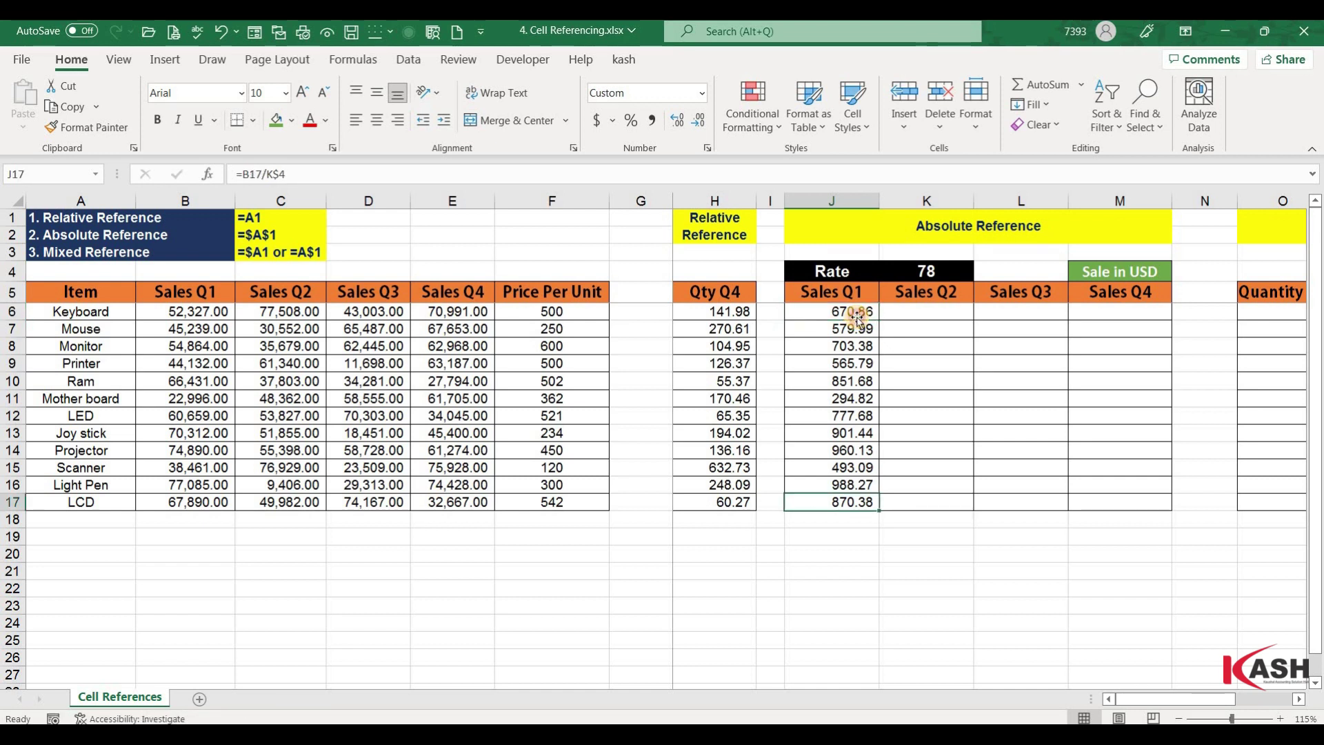
double_click(849, 311)
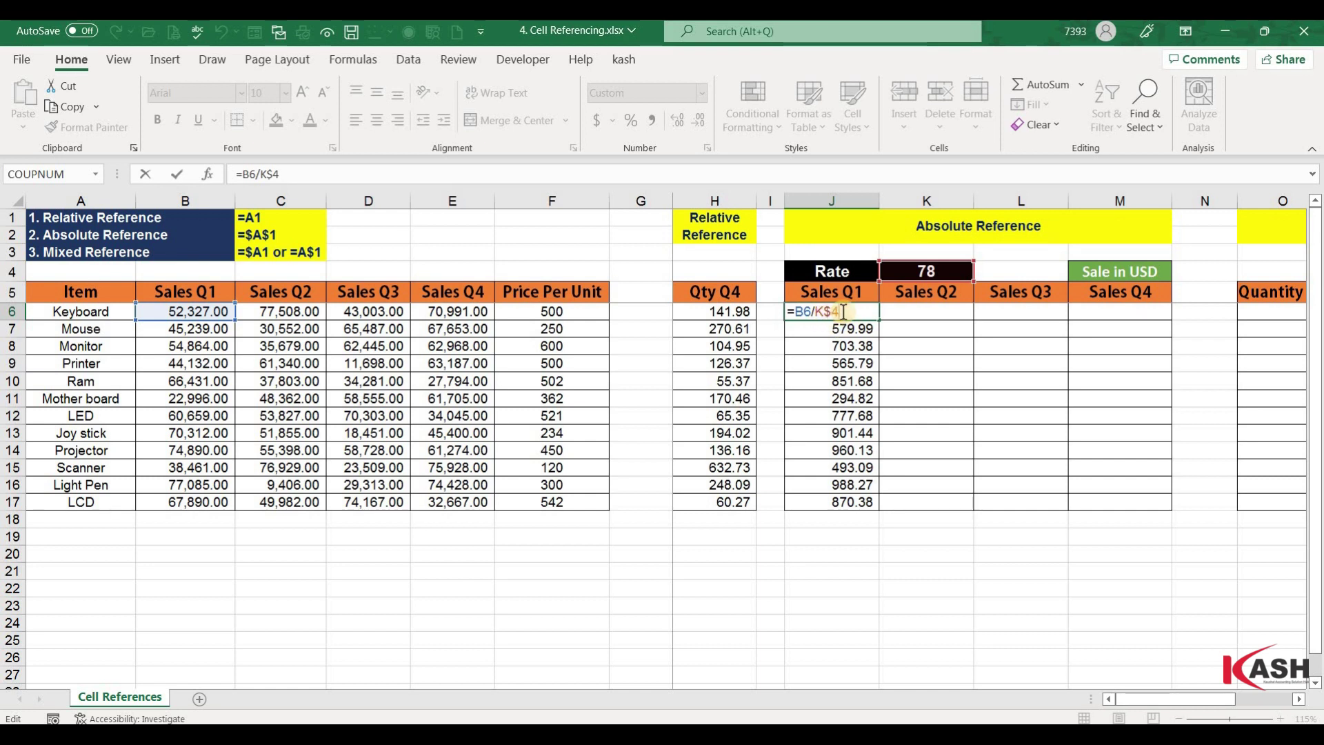
key(Return)
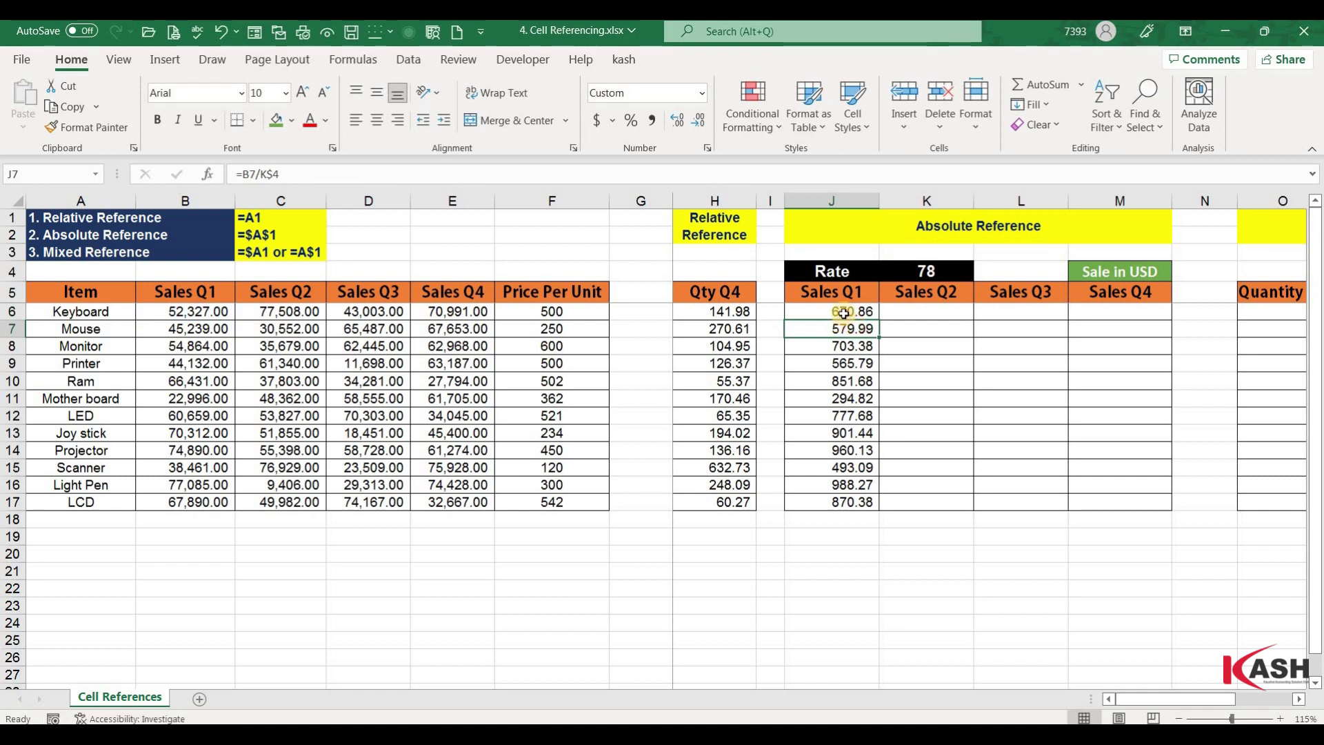
click(859, 313)
Copy J6 across to K6 and L6, and inspect K6's shifted =C6/L$4 reference.
drag(928, 322, 1021, 319)
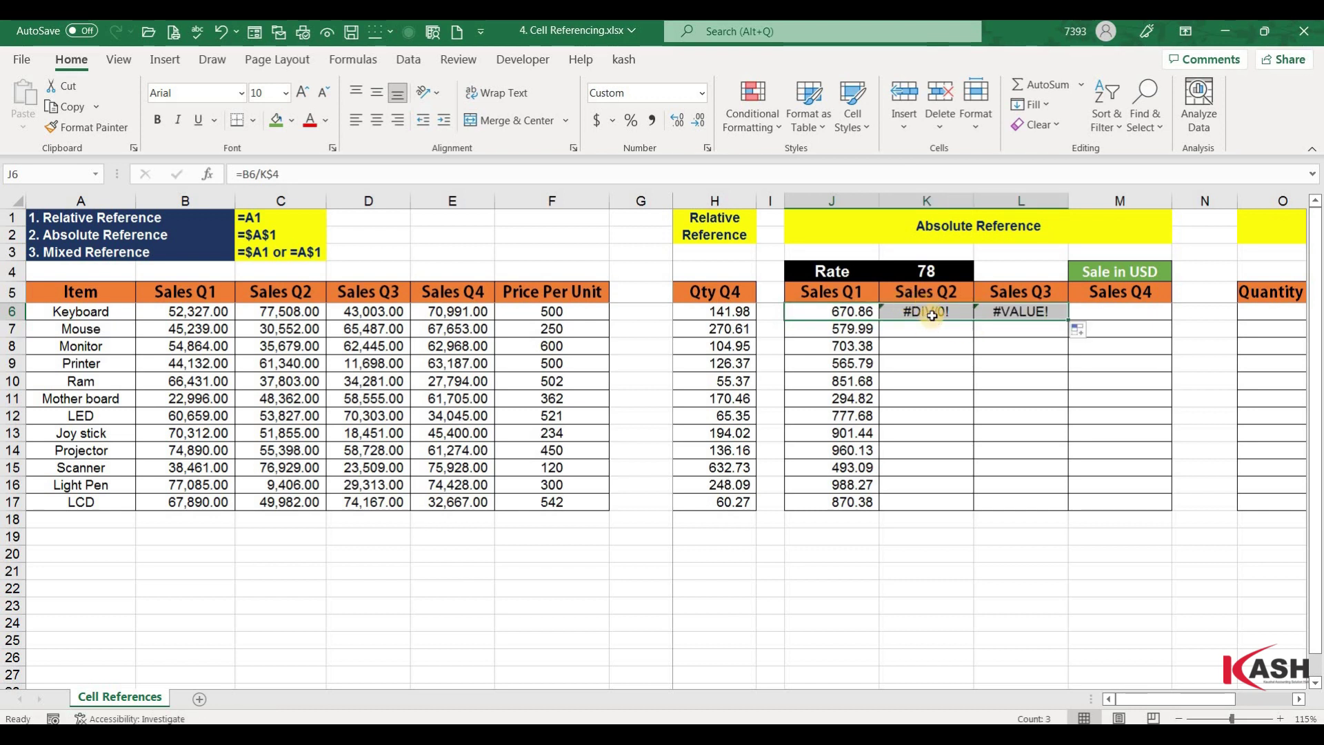
click(929, 315)
click(926, 313)
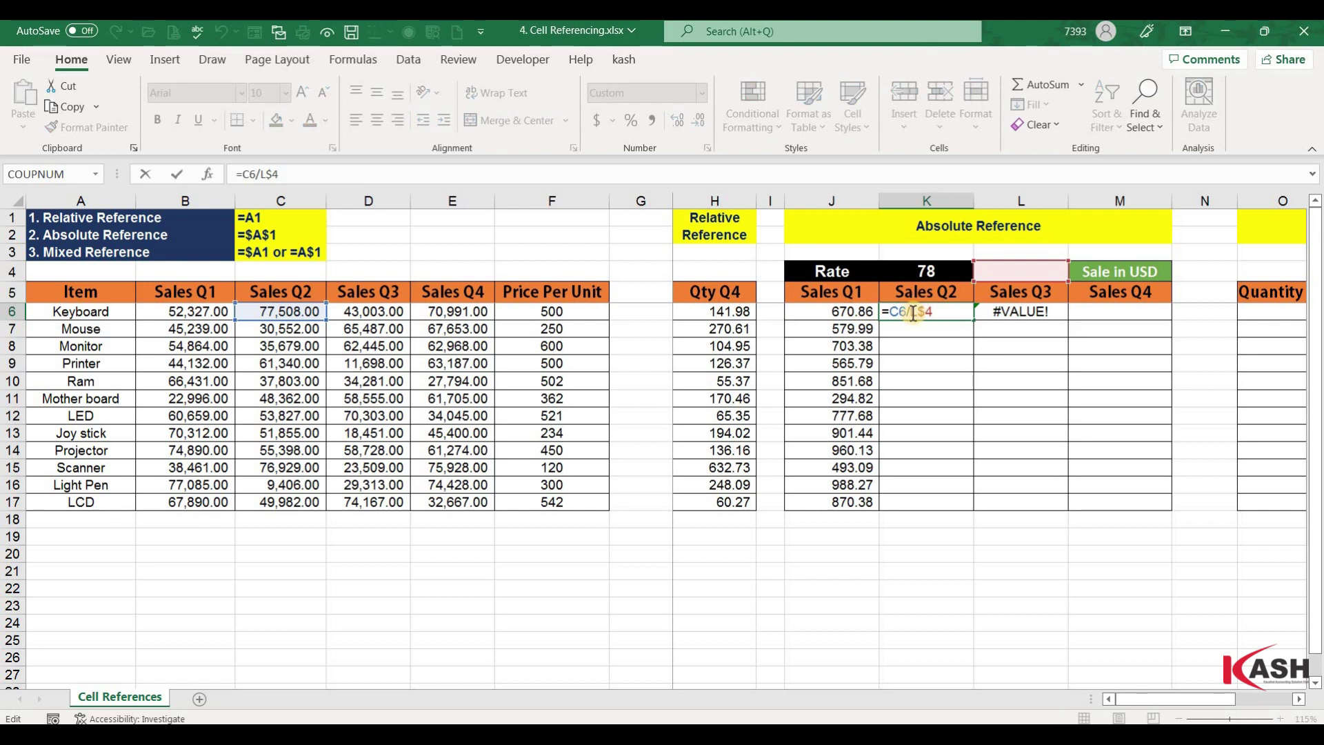
key(Return)
click(837, 319)
key(ctrl+Down)
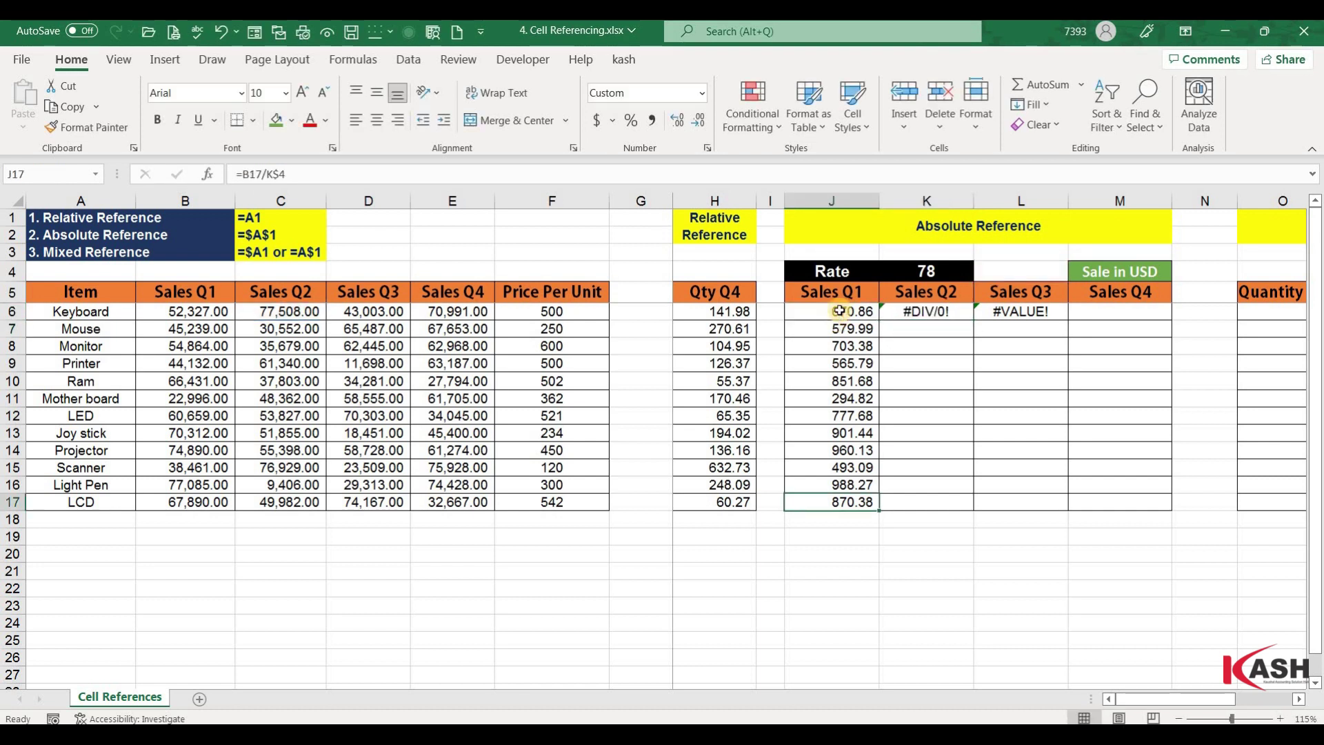
double_click(838, 311)
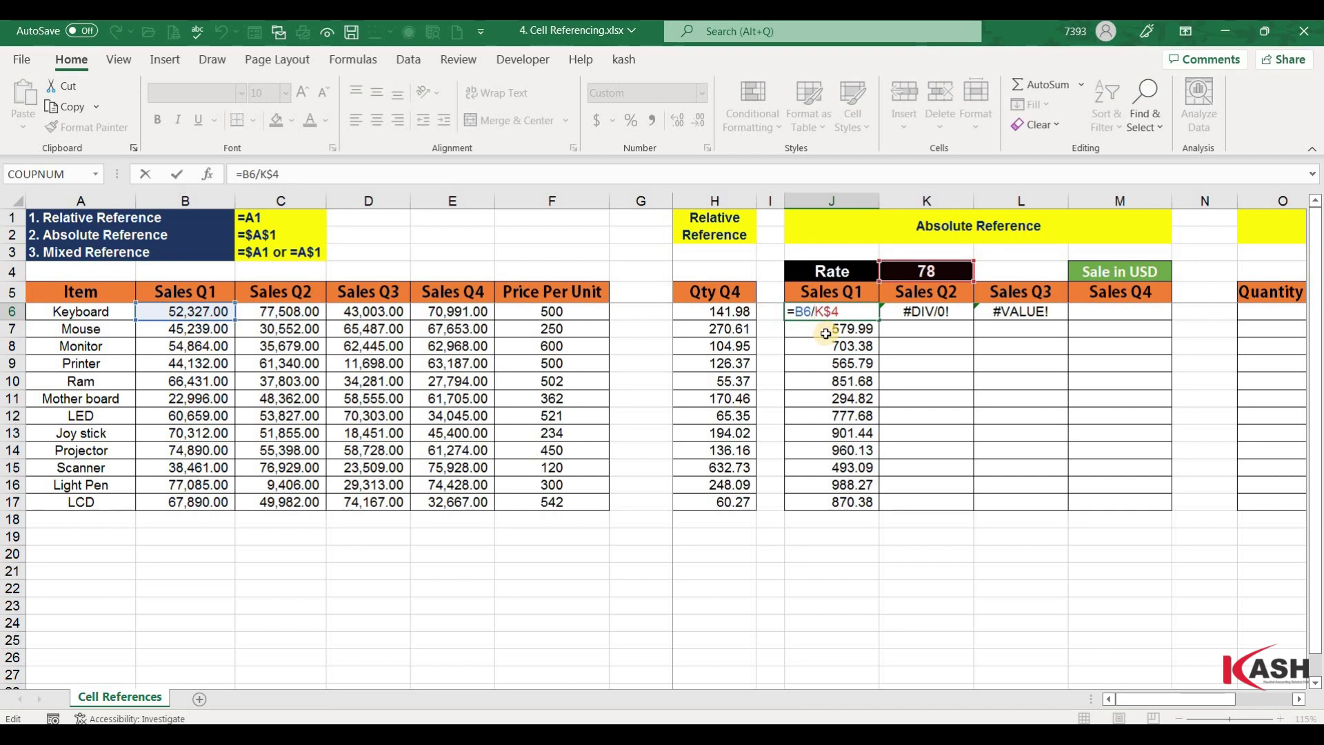
Inspect the erroring formulas in K6 and L6.
key(Return)
click(923, 315)
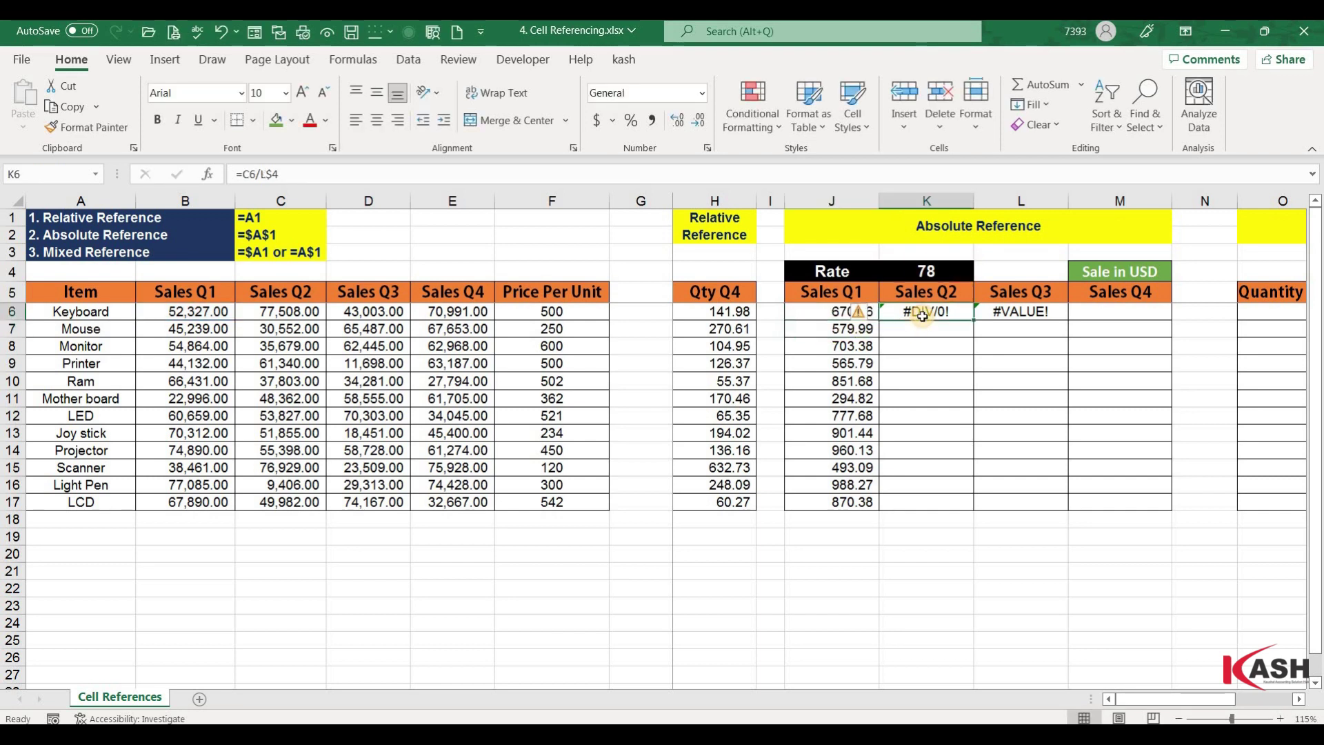
key(F2)
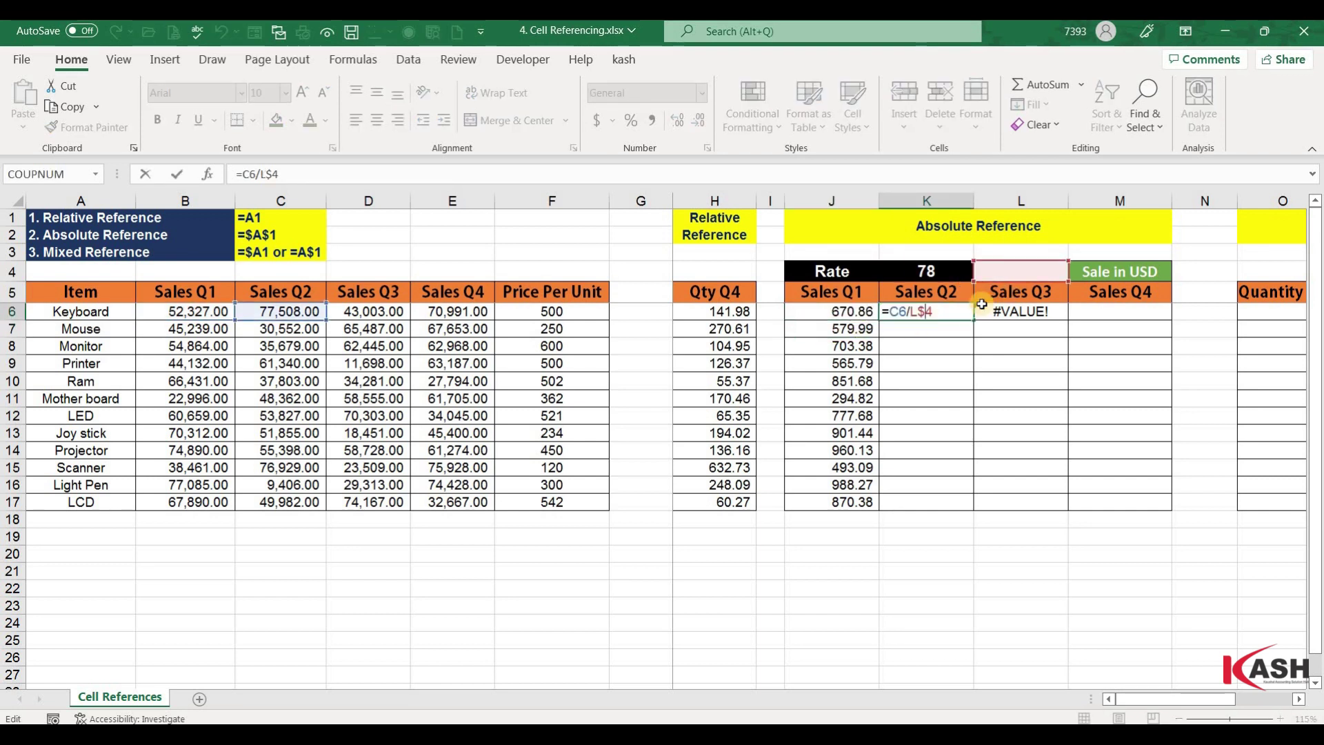
key(Return)
click(1006, 312)
key(F2)
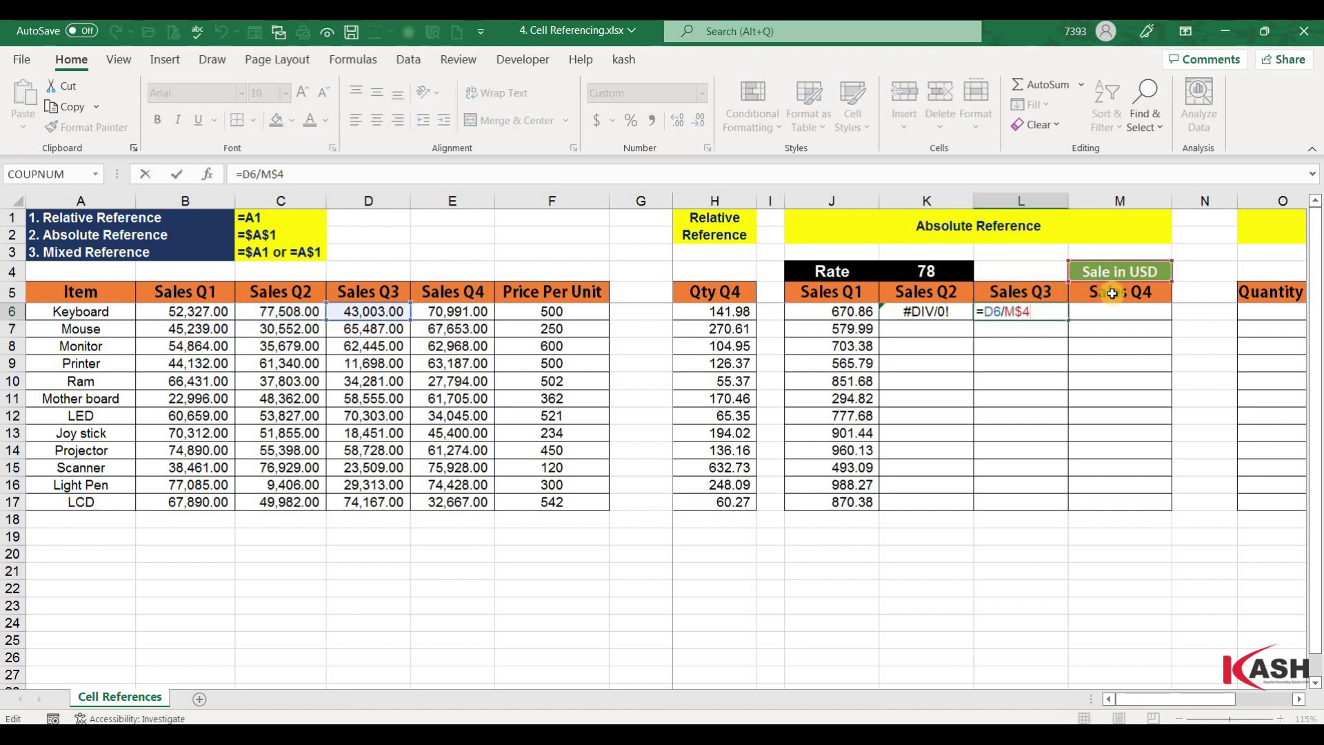
Change J6's formula to =B6/$K$4, locking both column and row of the rate.
click(845, 312)
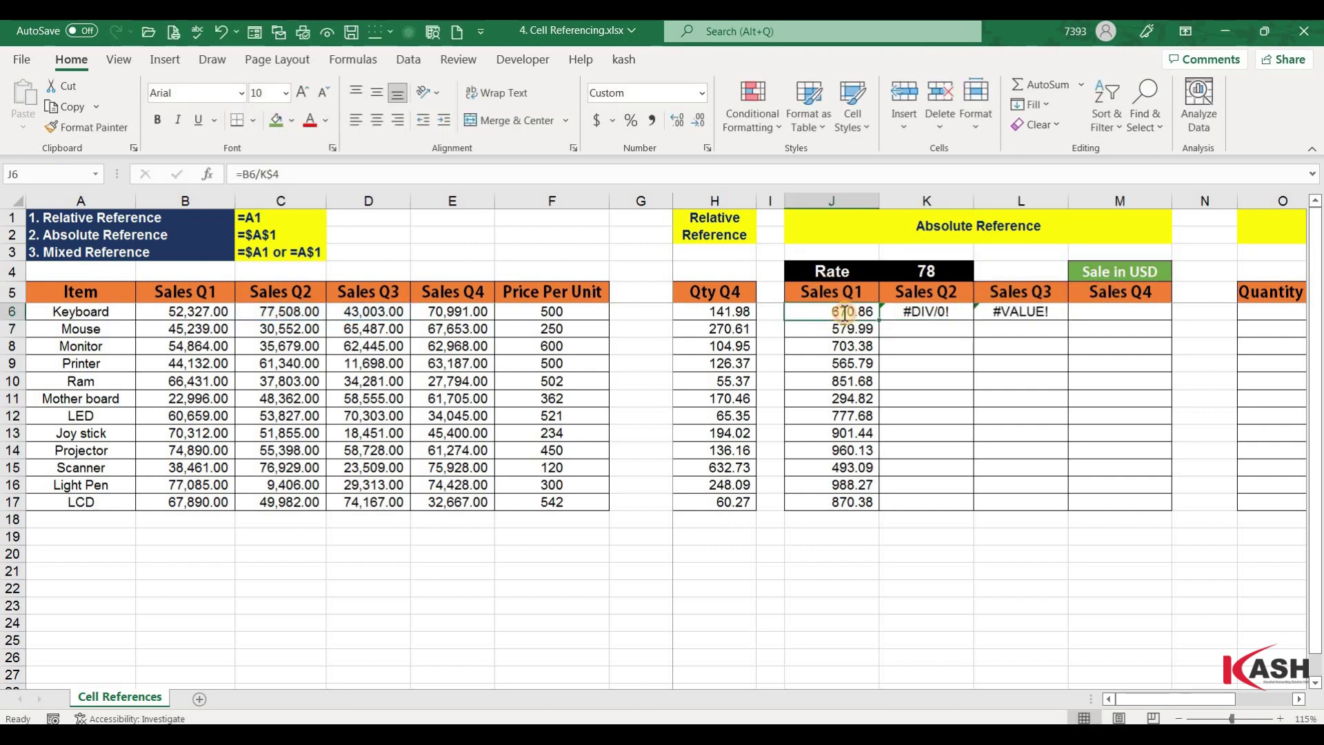
key(F2)
click(817, 311)
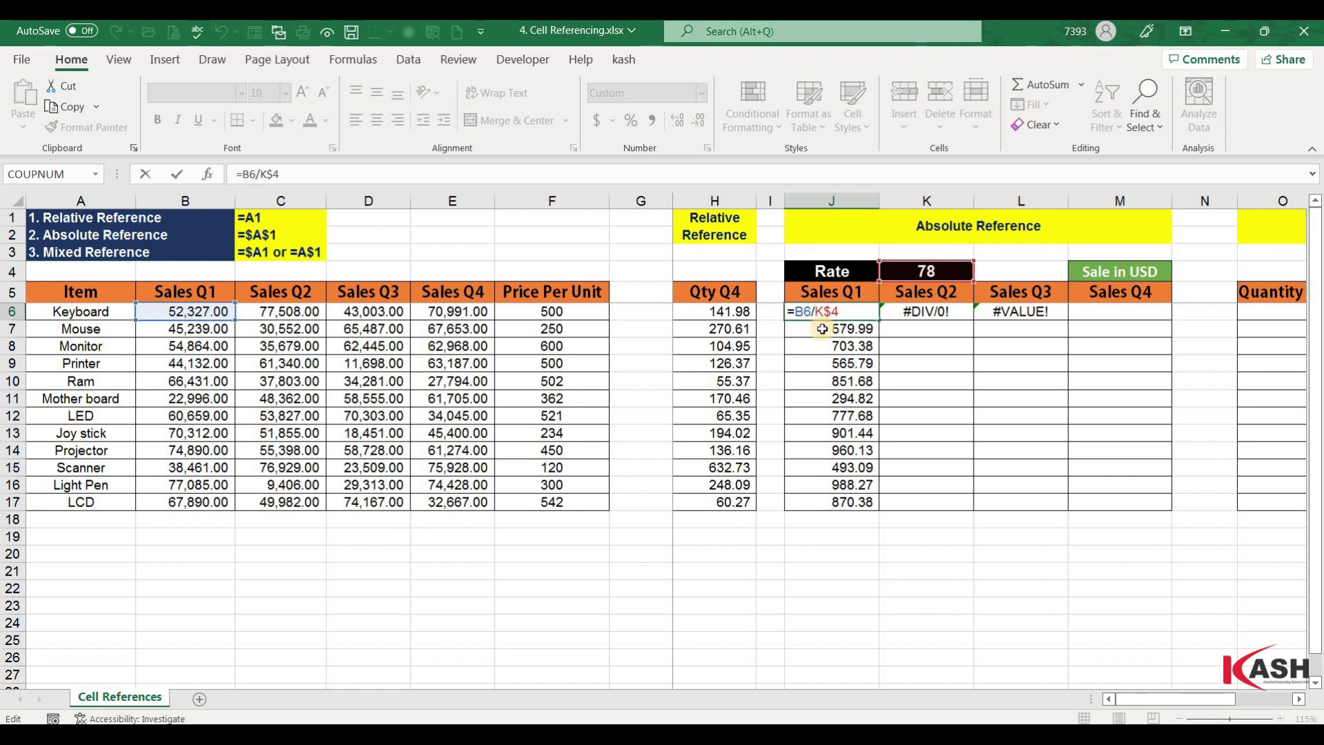
text($)
key(ctrl+Return)
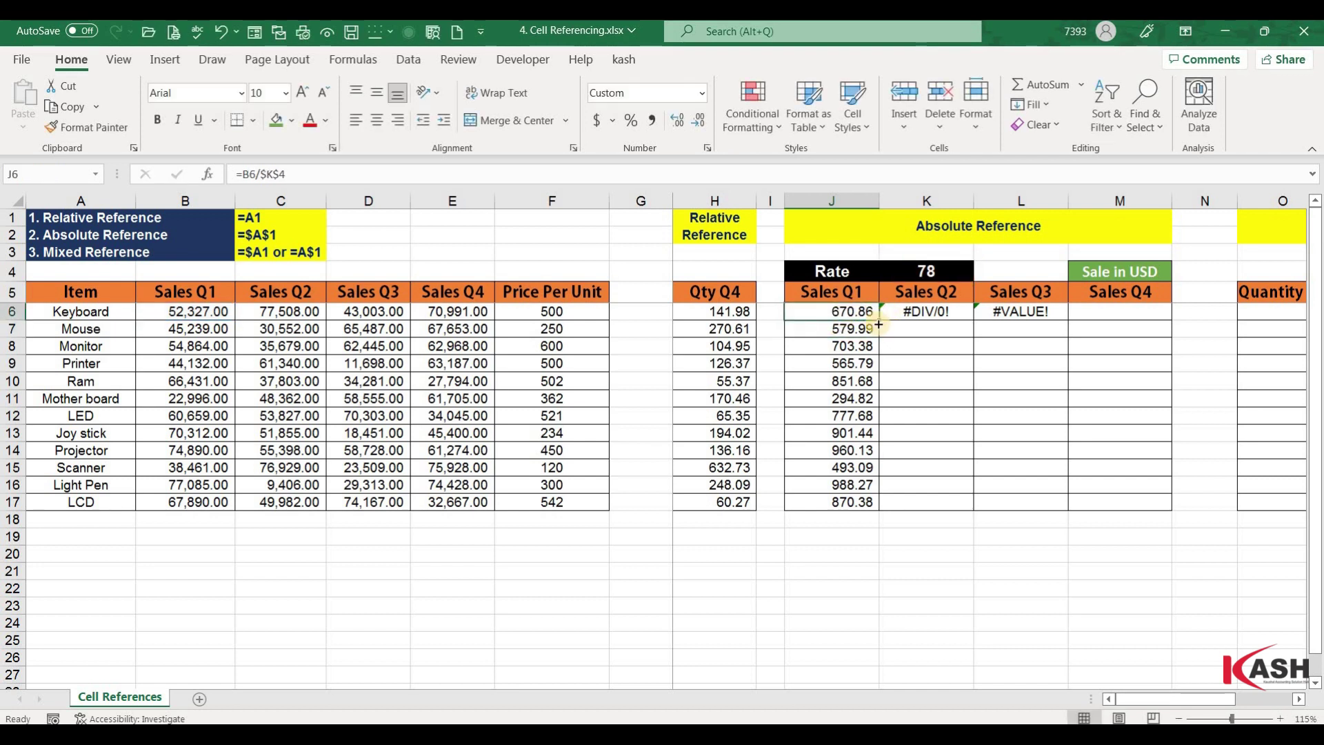
Copy J6's =B6/$K$4 formula across K6:M6, giving 993.69, 551.32 and 910.14.
mouse_move(879, 324)
mouse_down()
mouse_move(984, 318)
mouse_move(973, 321)
mouse_up()
double_click(924, 312)
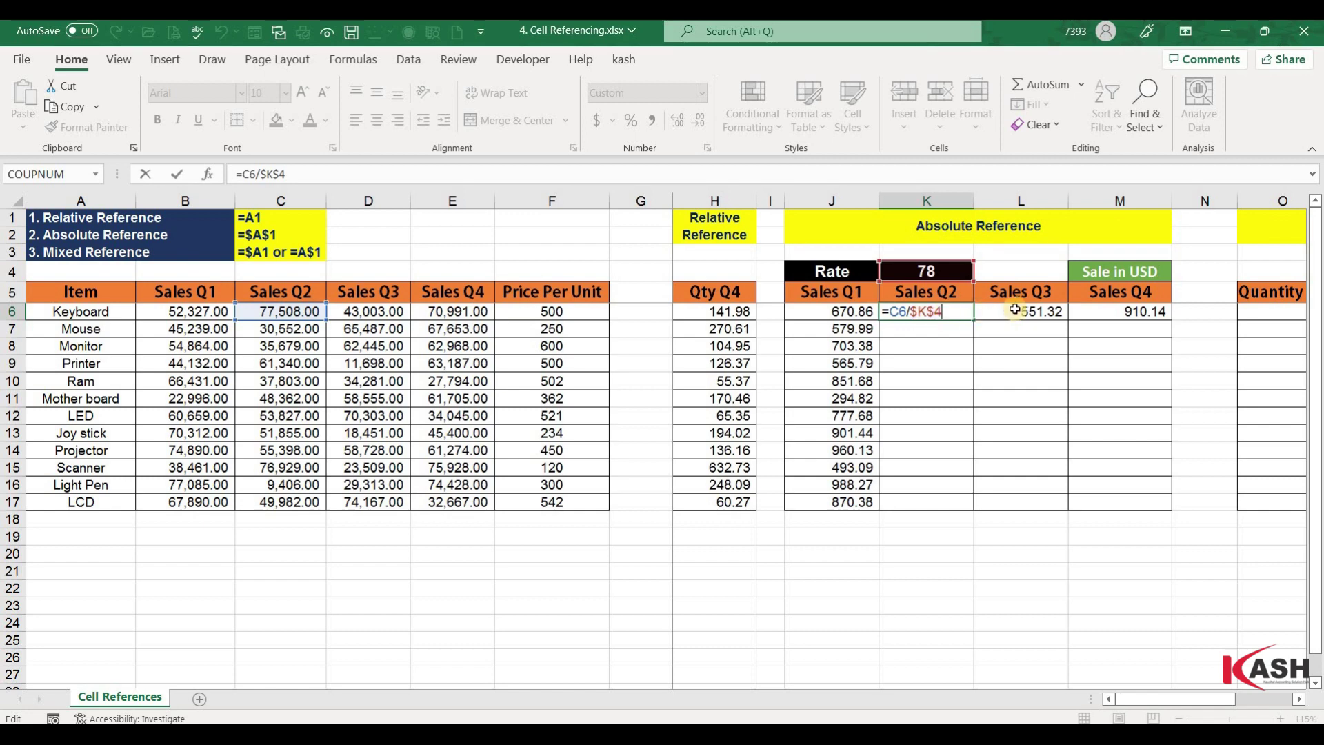
key(Escape)
double_click(1007, 312)
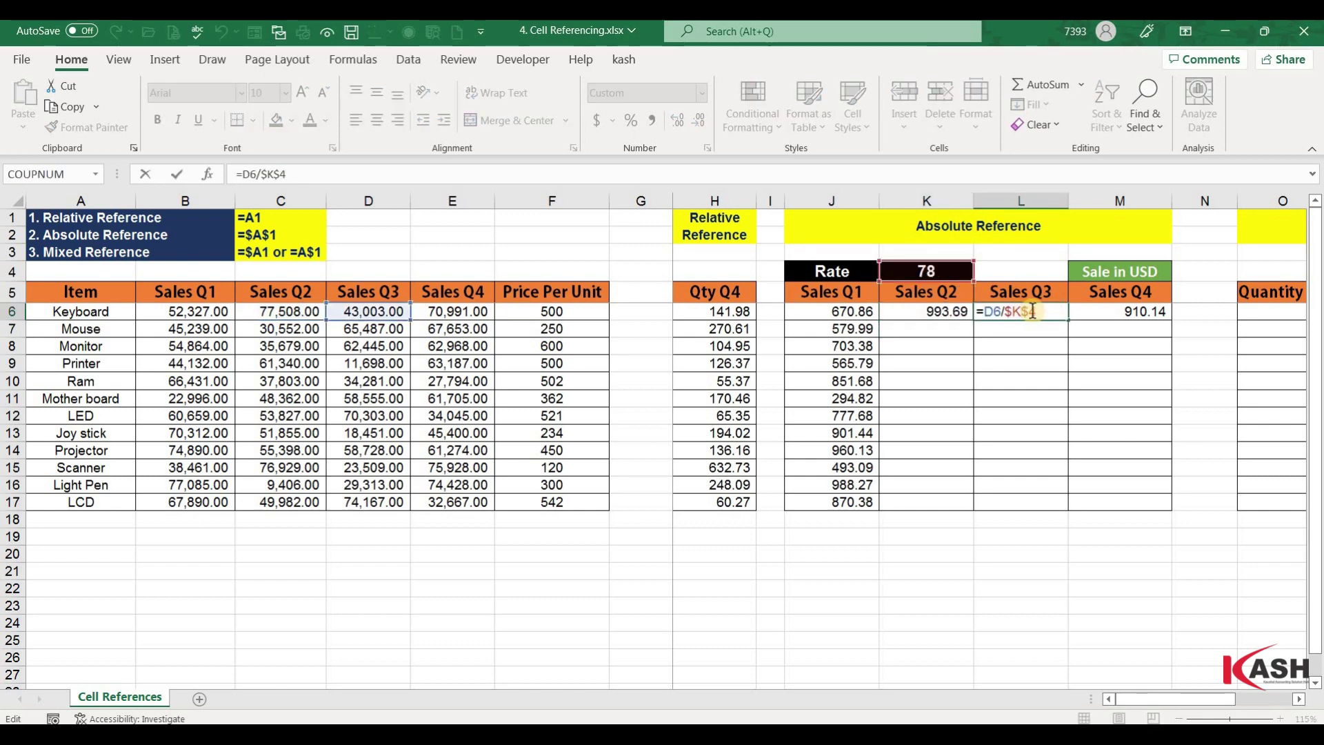
key(Escape)
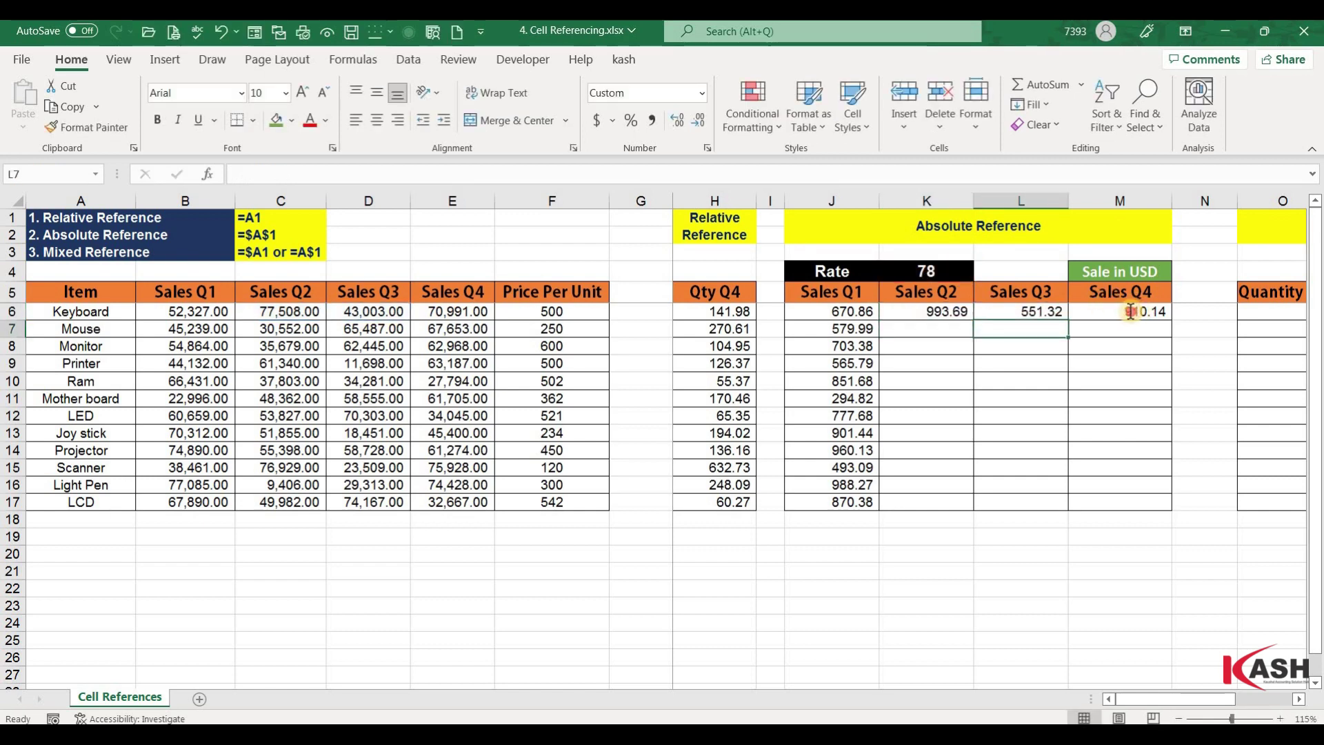
double_click(1133, 311)
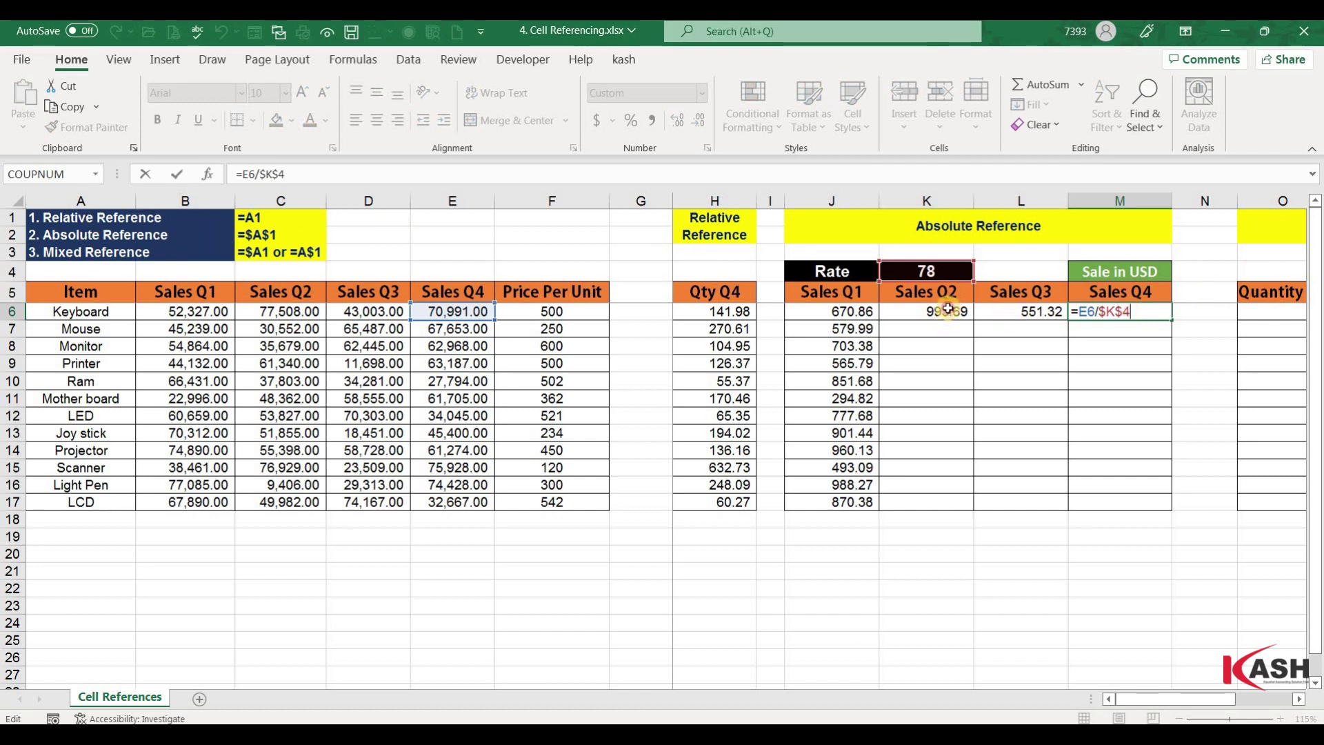
key(Escape)
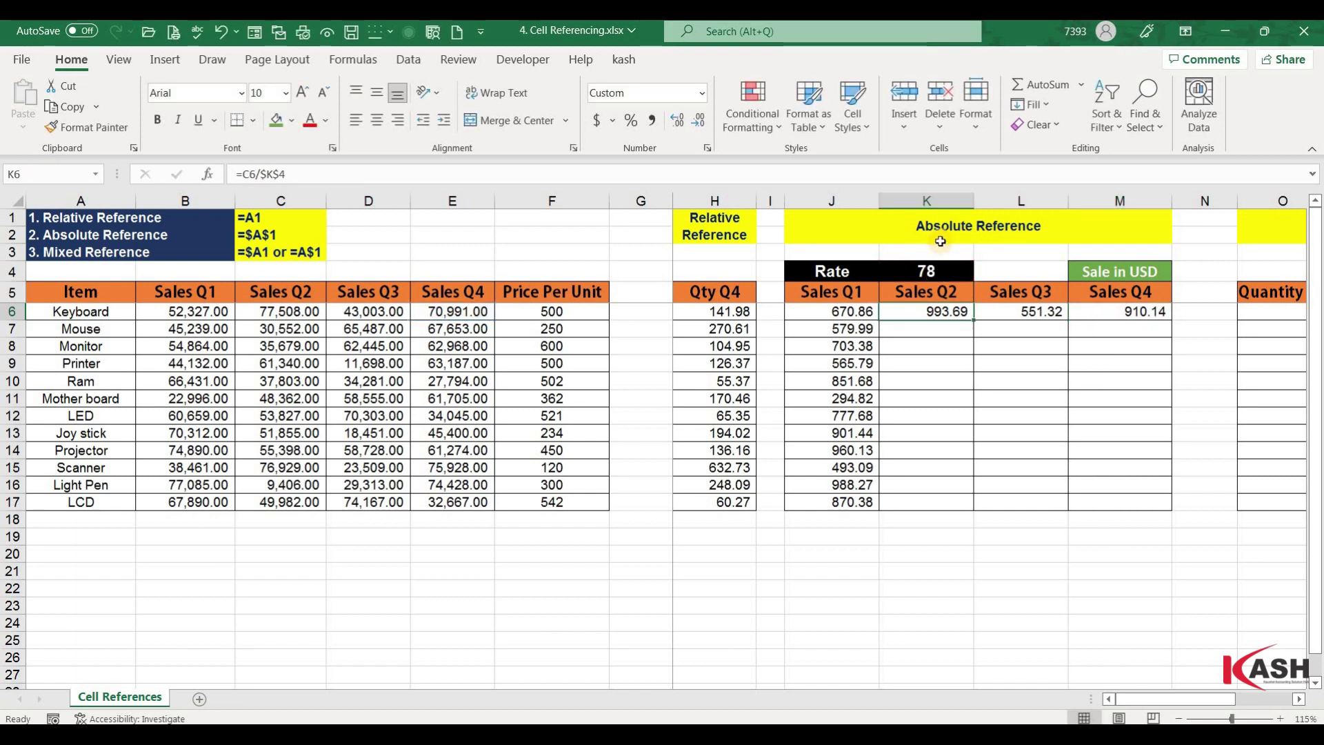
click(939, 303)
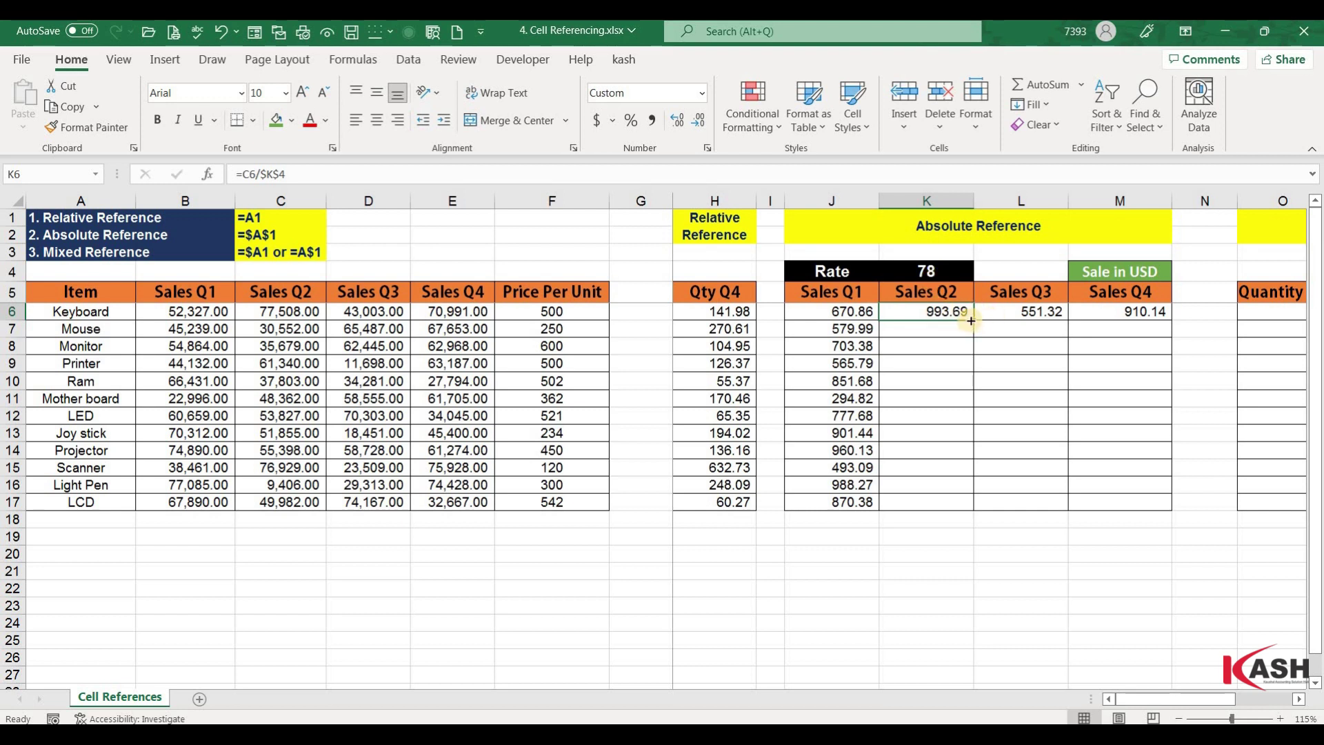
Fill the Sales Q2, Q3 and Q4 formulas down to row 17.
drag(971, 321, 957, 507)
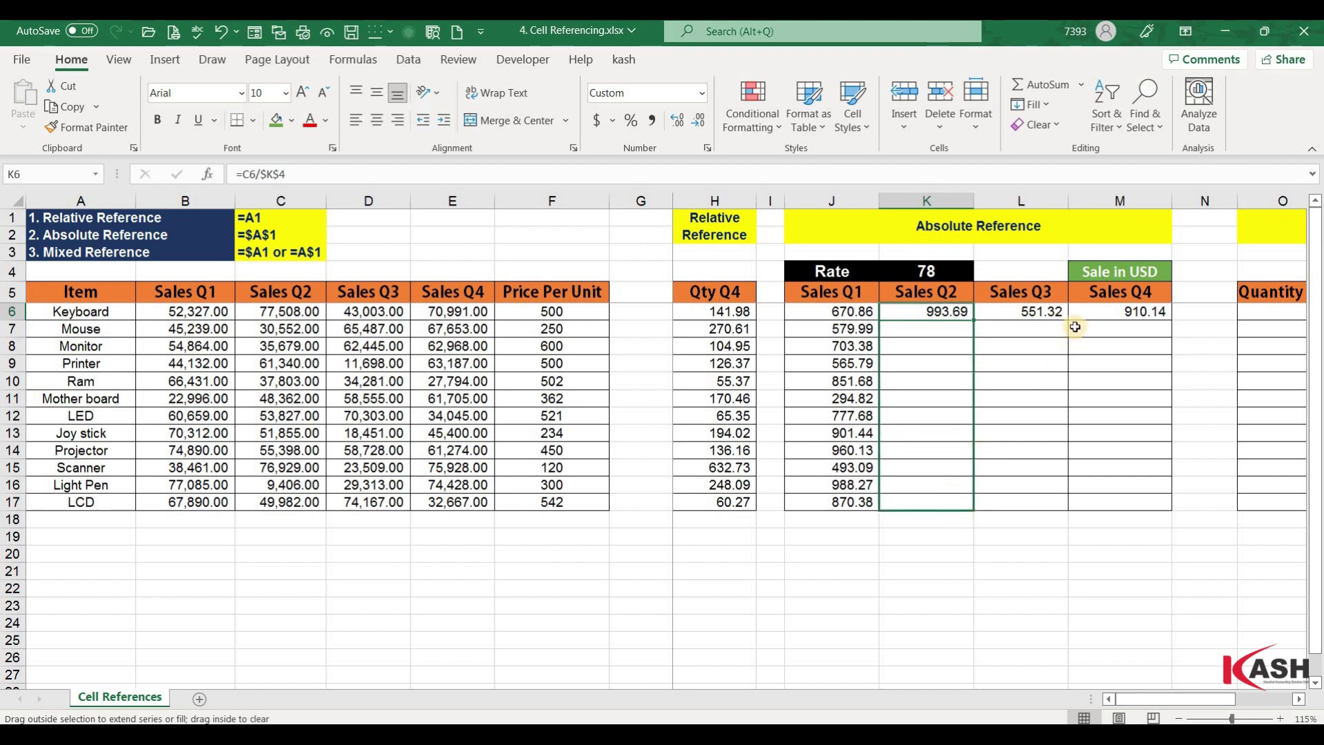
click(1048, 311)
drag(1068, 319, 1068, 502)
click(1166, 315)
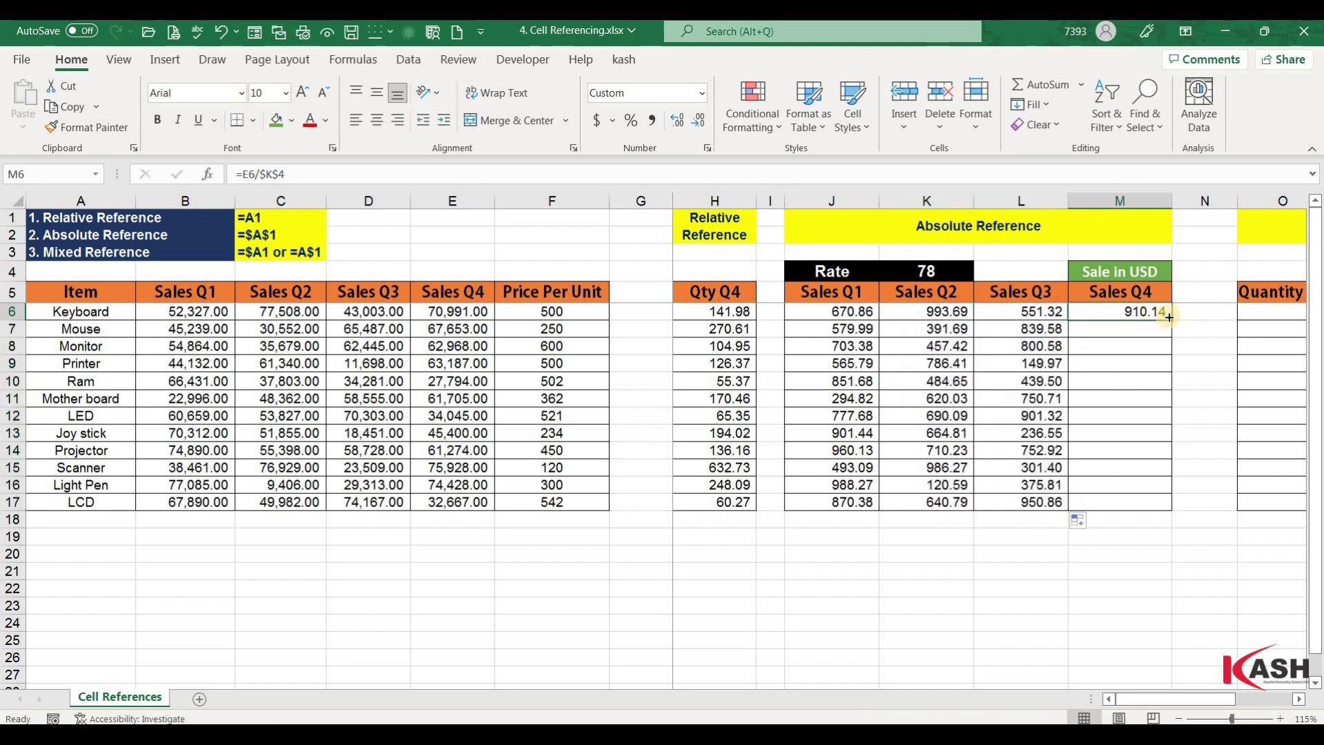
drag(1169, 320, 1152, 492)
key(ctrl+Down)
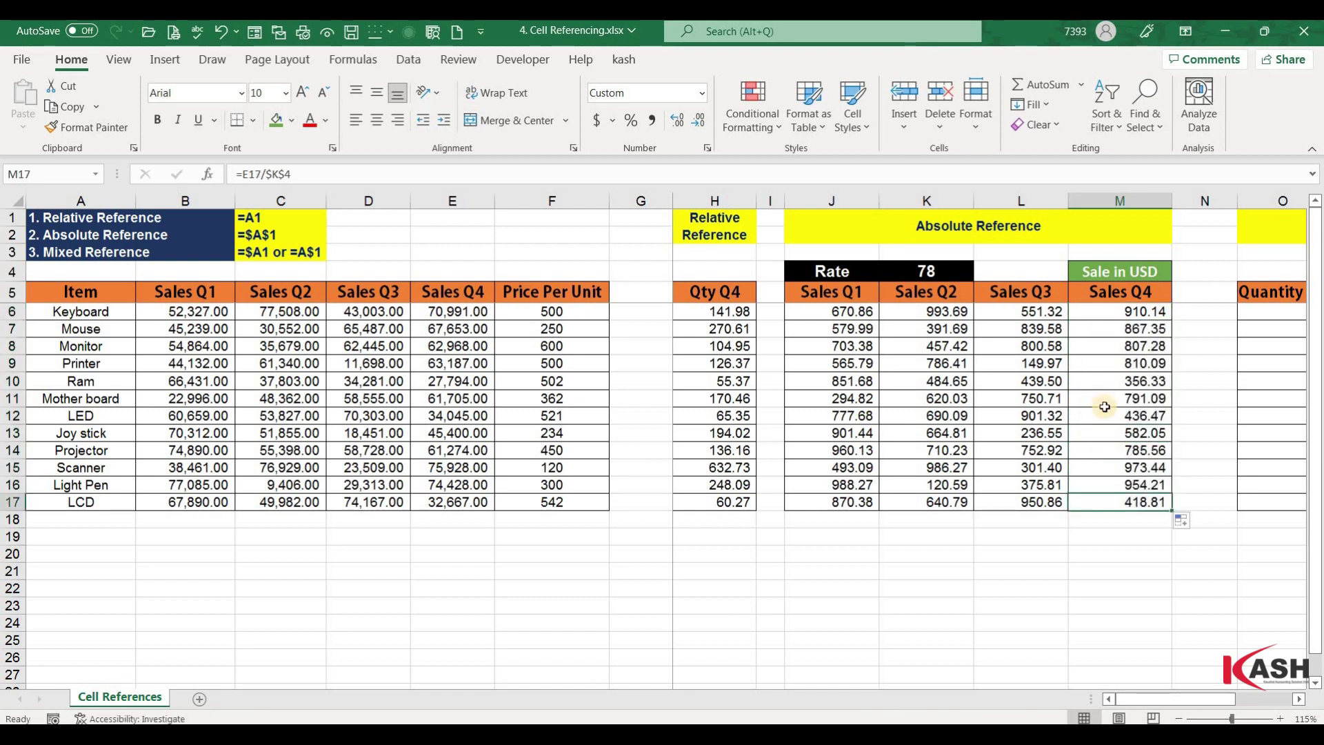
Check that the Mother board Sales Q4 formula divides by $K$4, leaving it unchanged.
double_click(1100, 398)
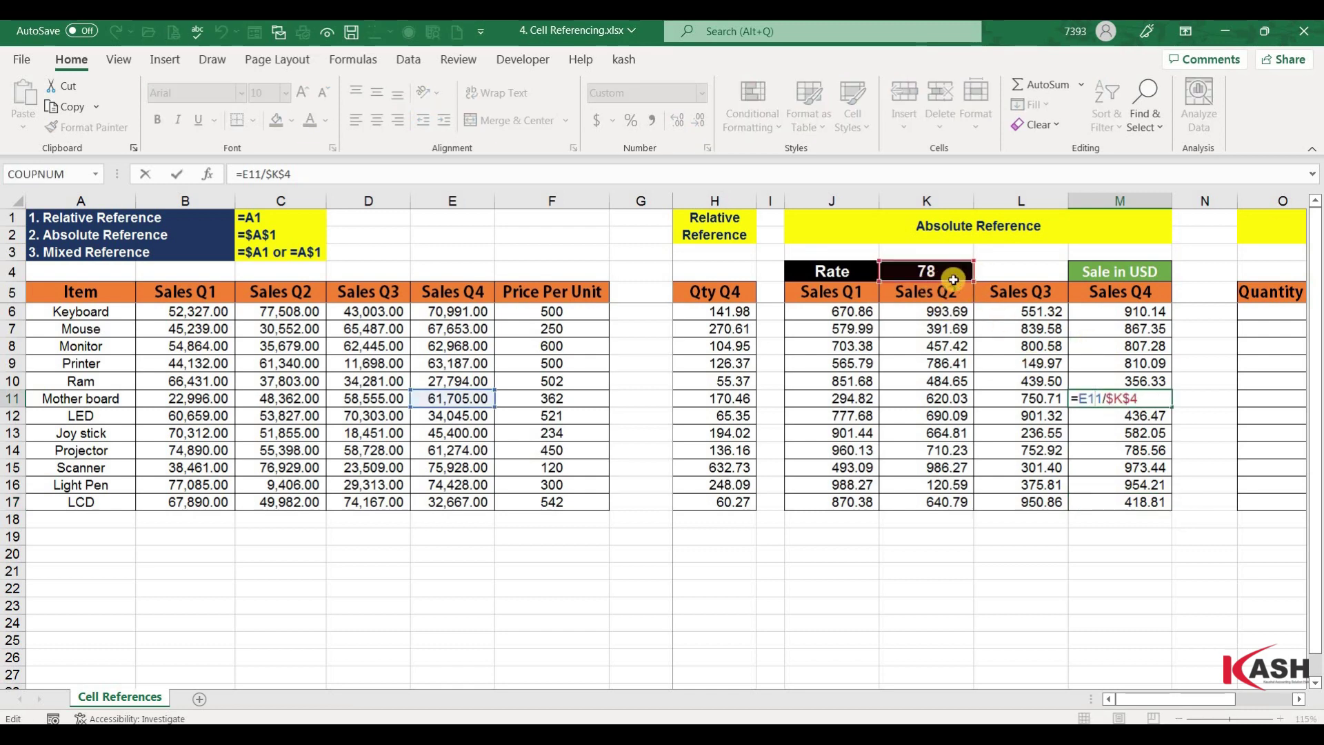
key(Escape)
key(Up)
key(Up)
key(Left)
key(Left)
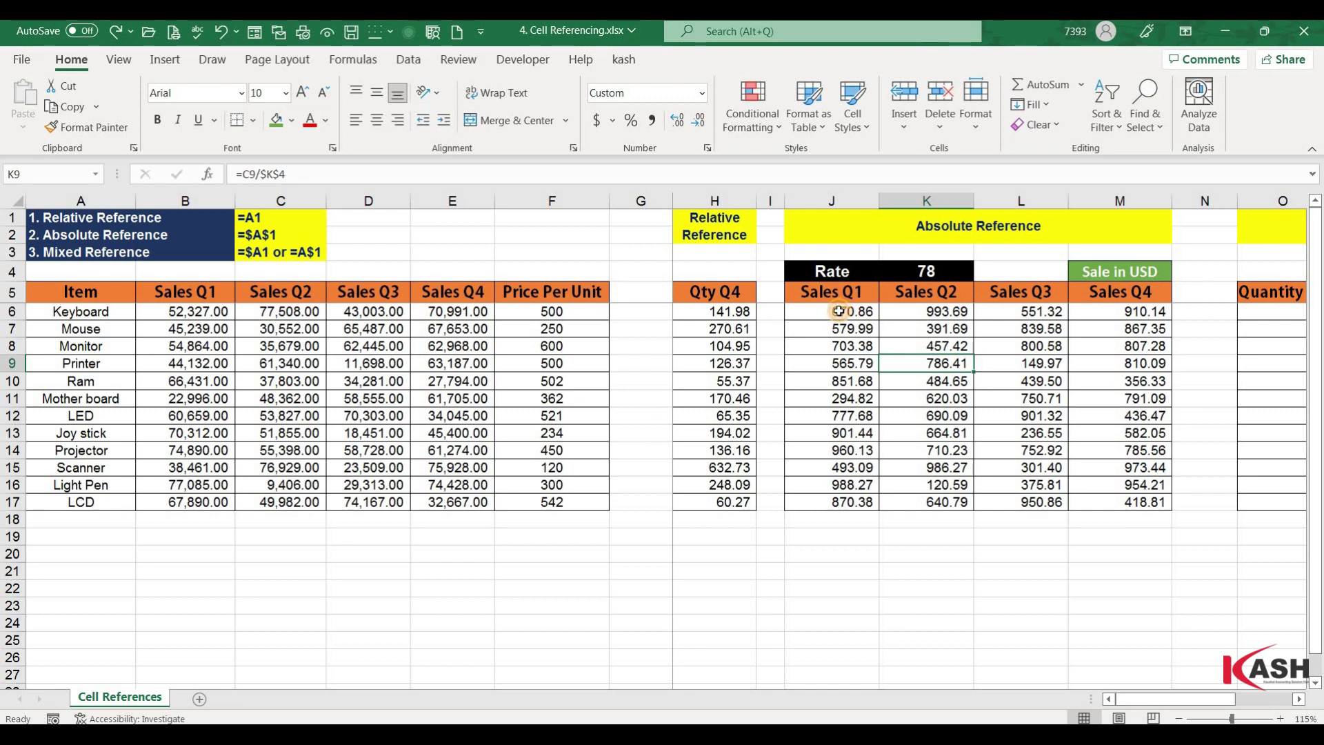
click(839, 311)
double_click(839, 311)
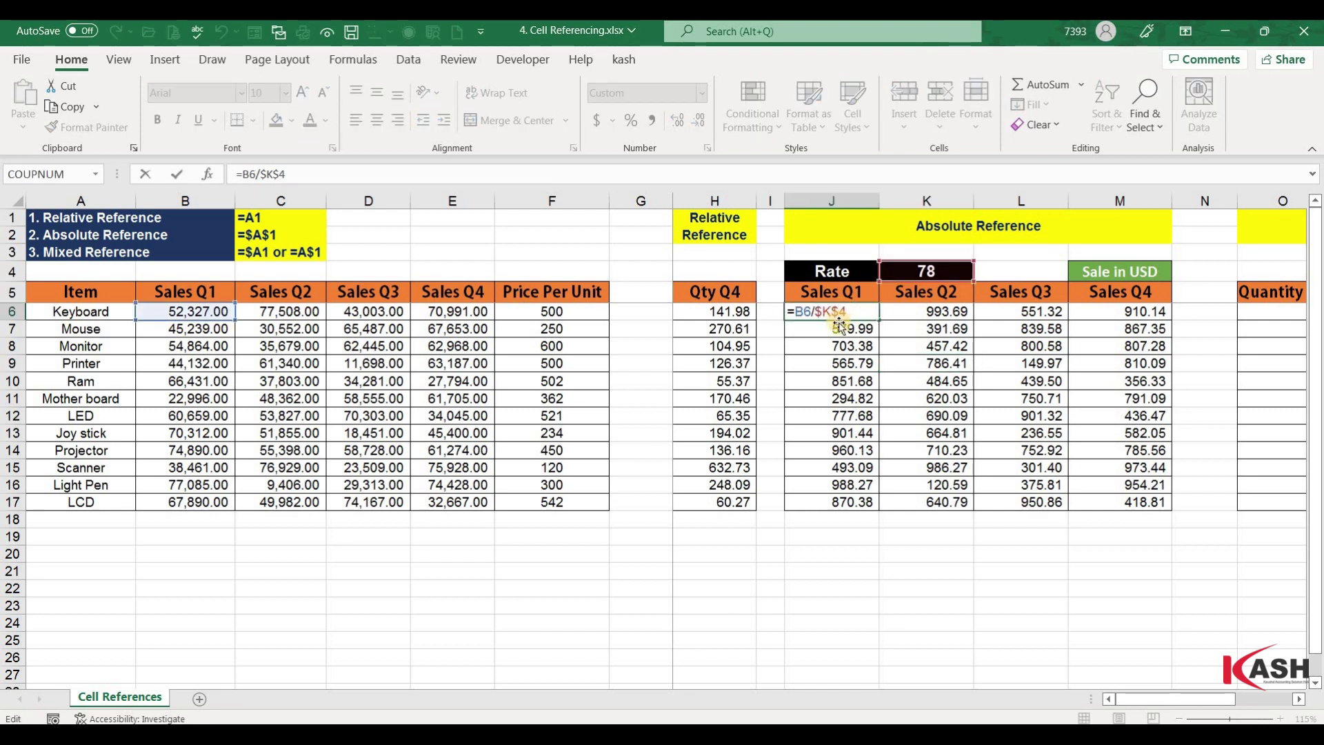
key(F4)
key(F4)
key(F4)
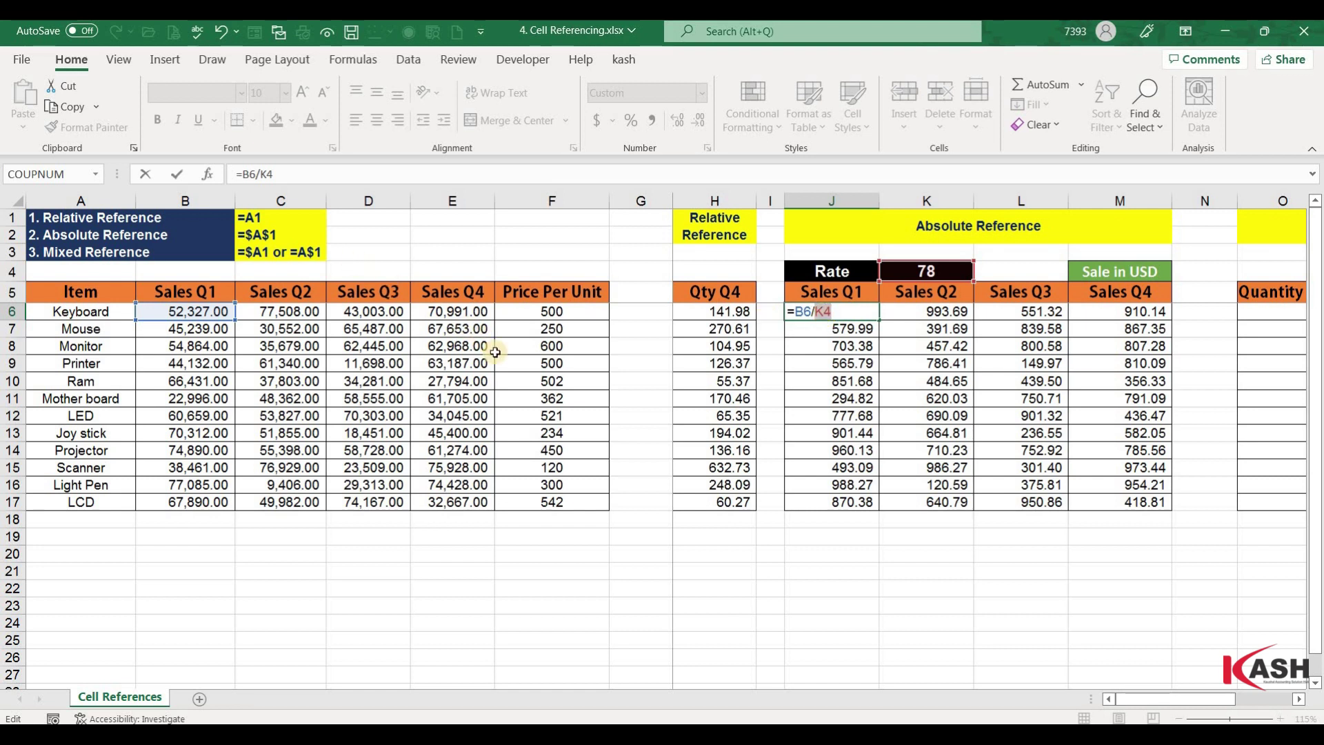
key(F4)
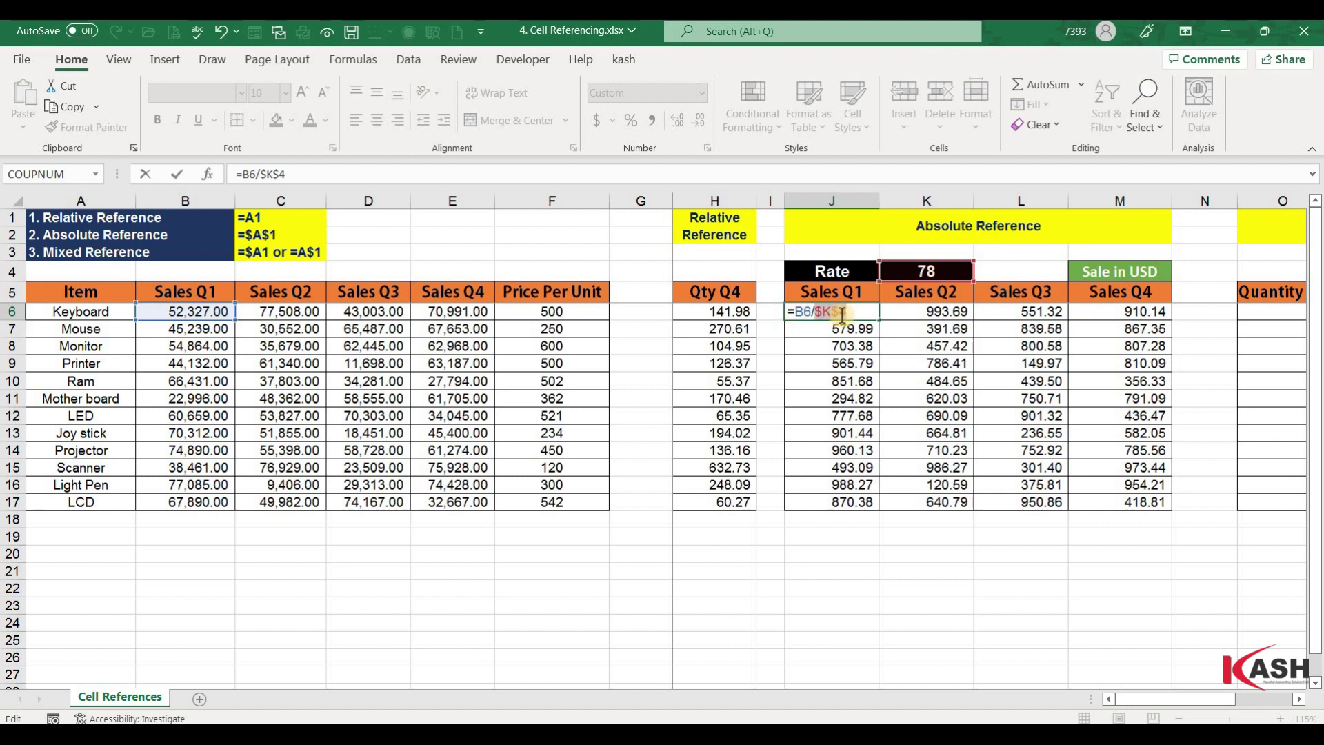
key(F4)
key(F4)
key(F4)
key(F4)
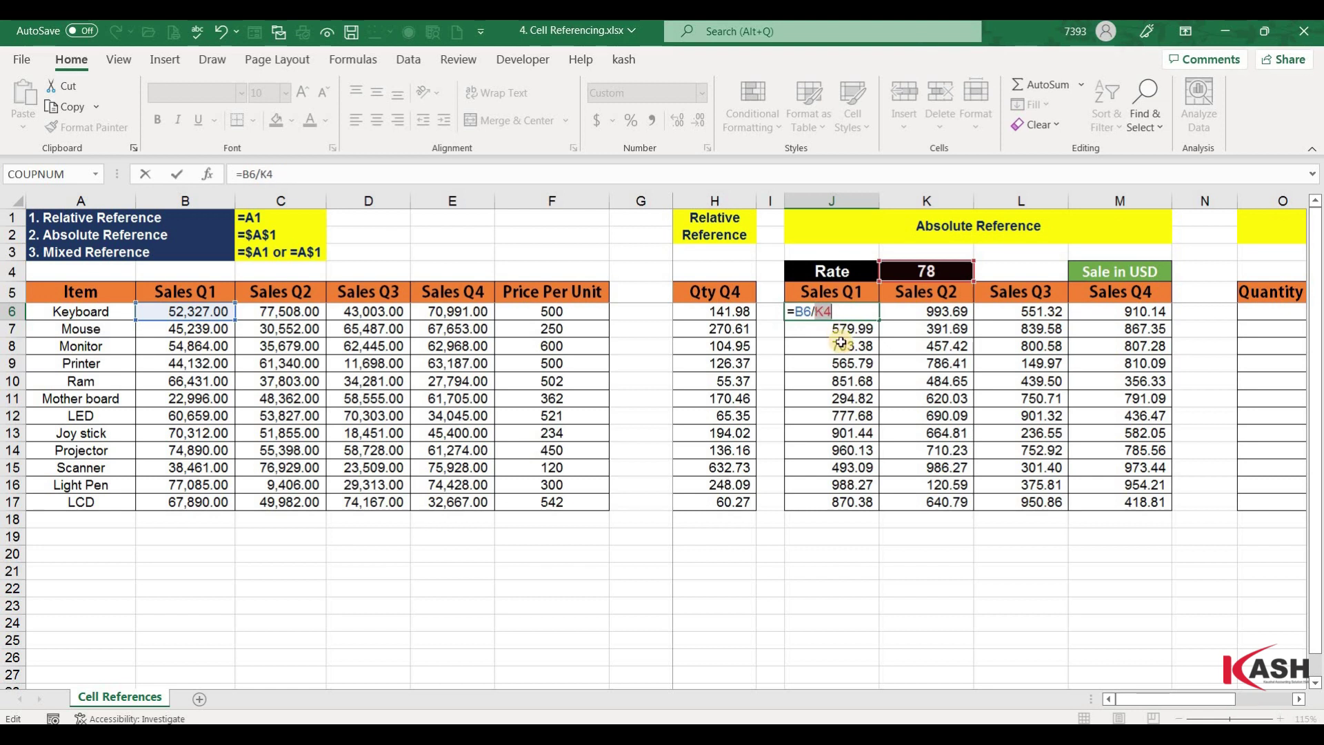
key(F4)
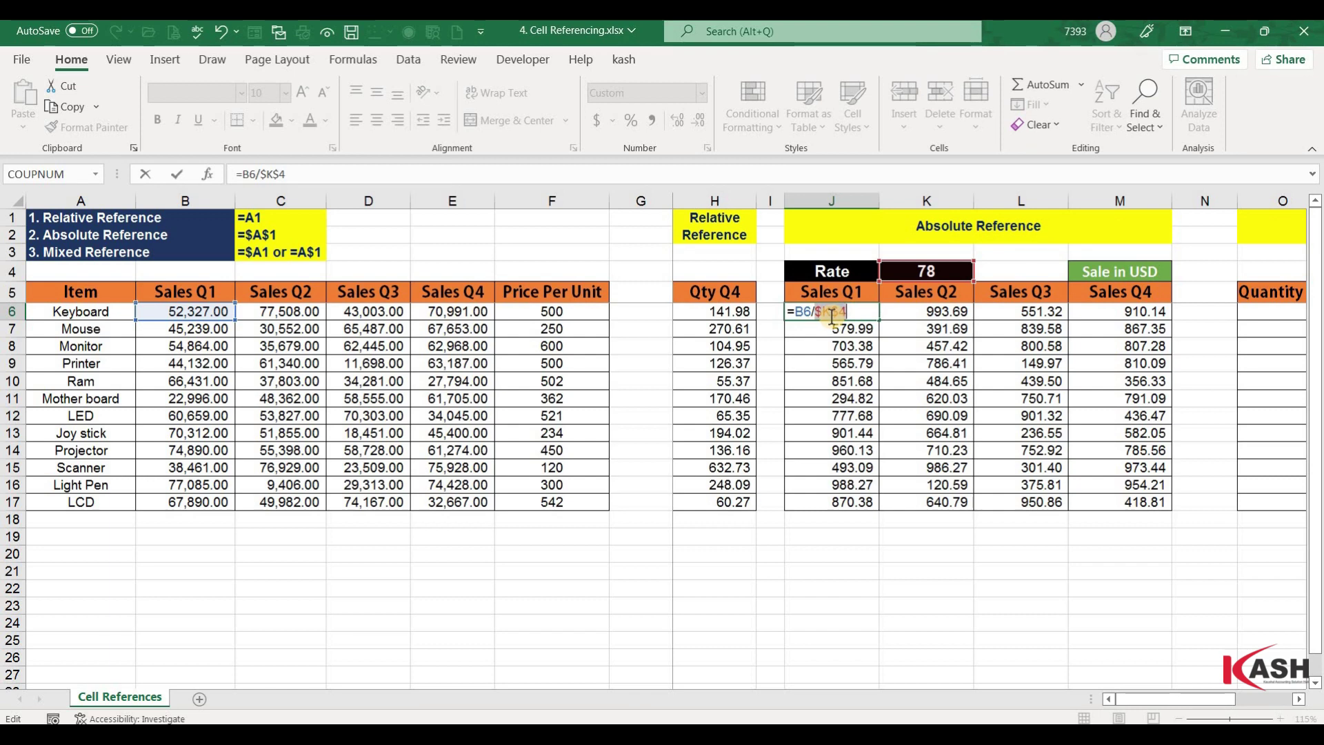
key(Return)
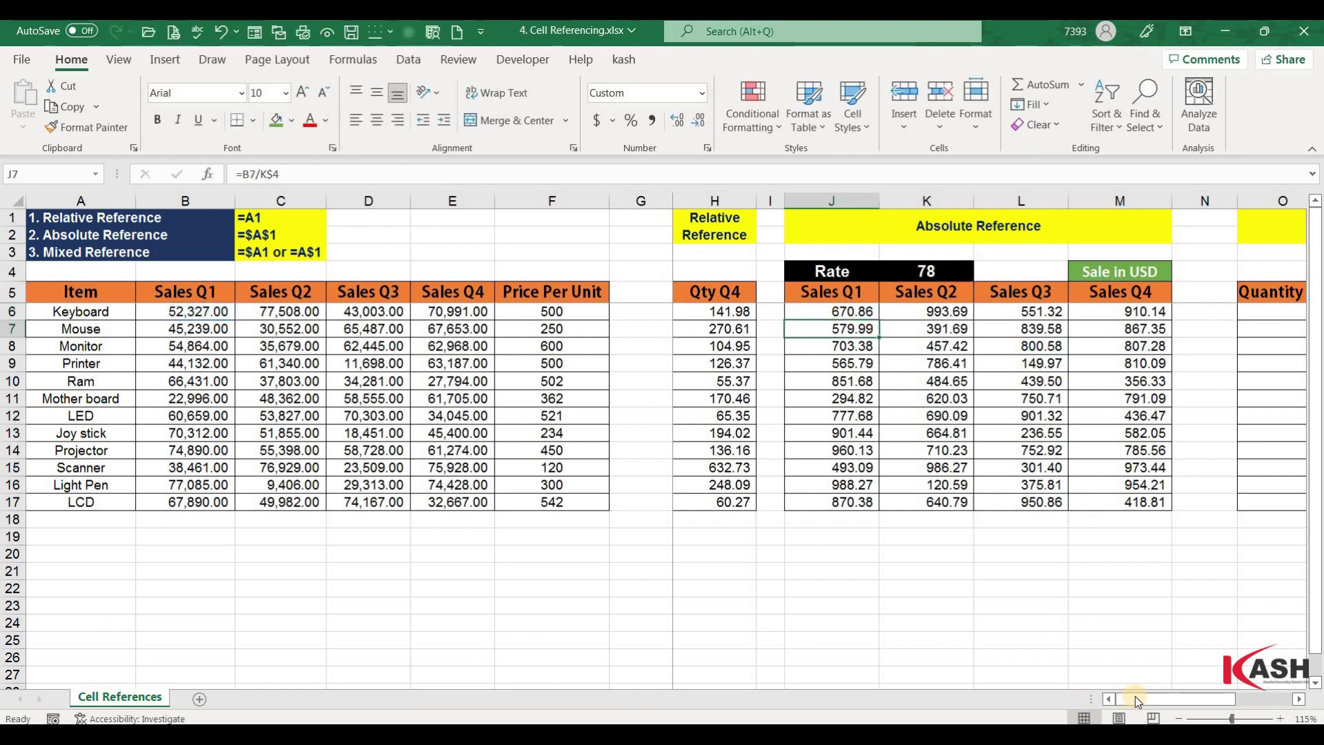
Scroll right to the Mixed Reference table and select Keyboard's Quantity Q1 cell O6.
drag(1162, 697, 1255, 701)
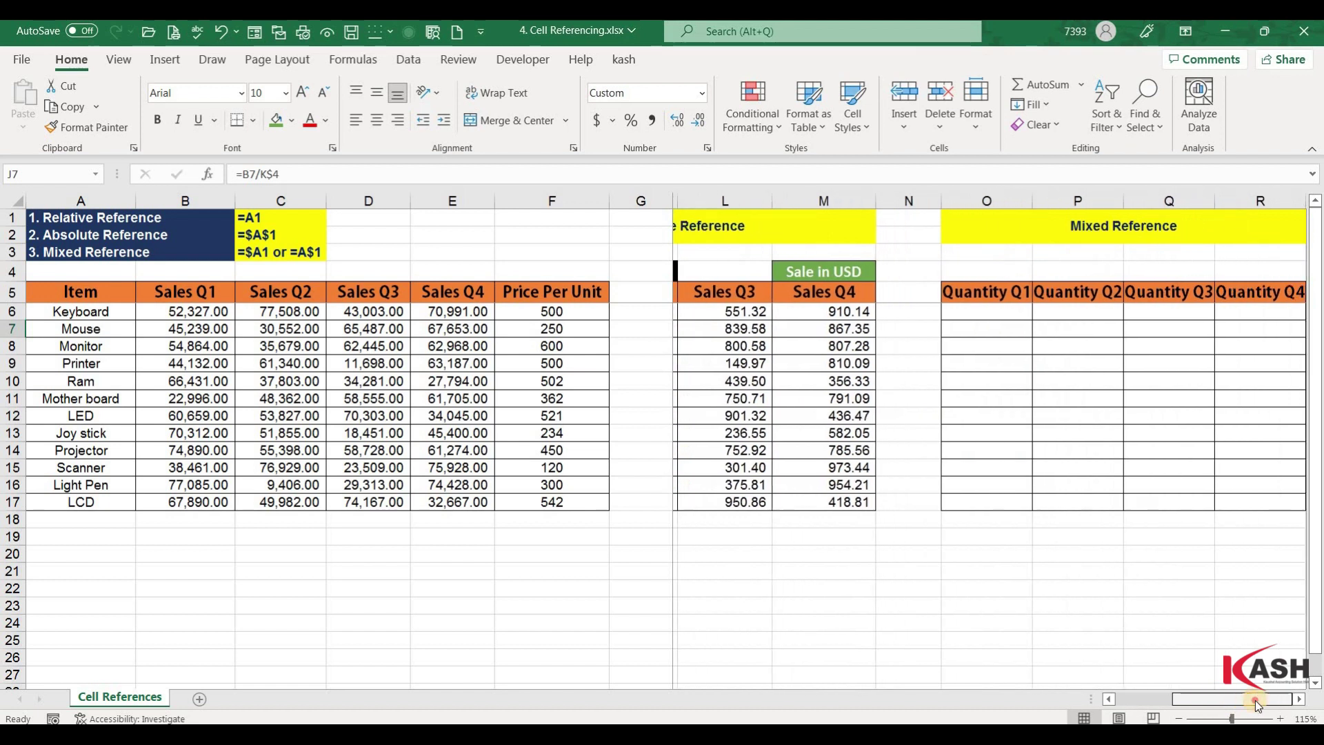
drag(1269, 699, 1289, 700)
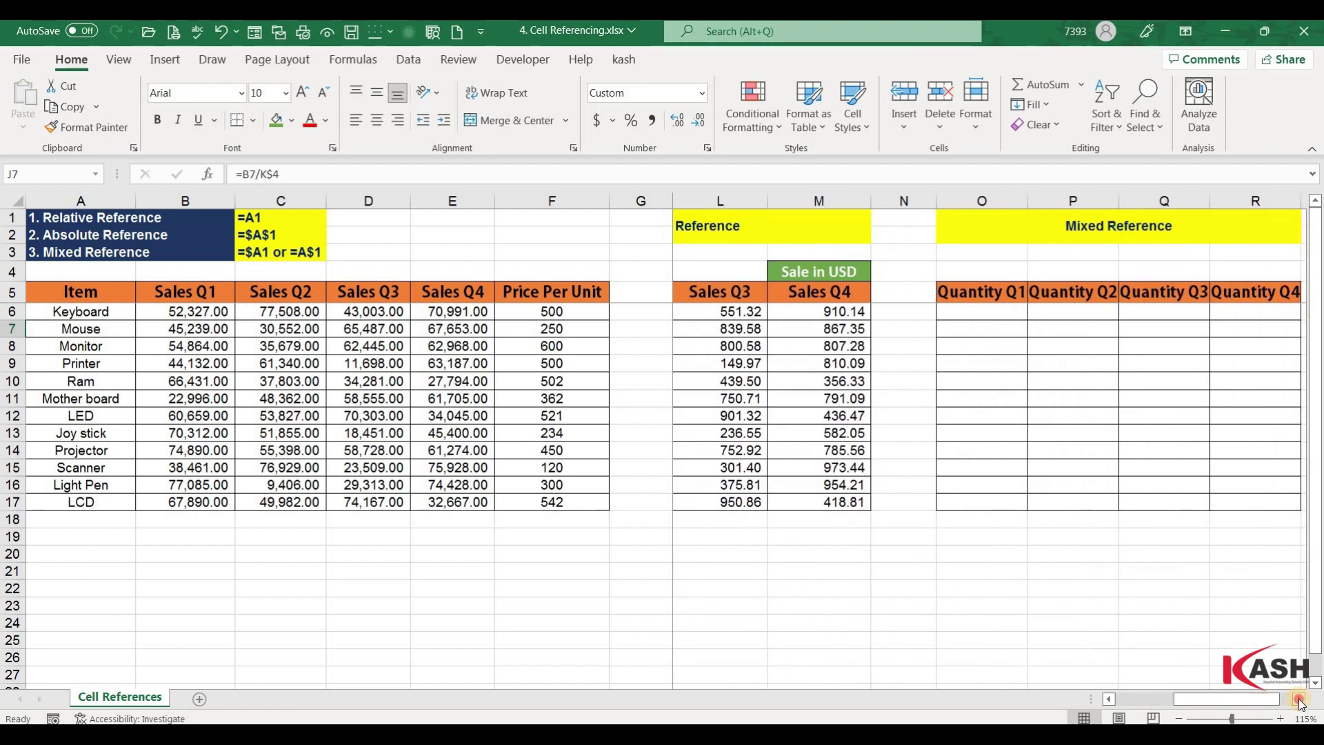
scroll(1012, 358, right, 1)
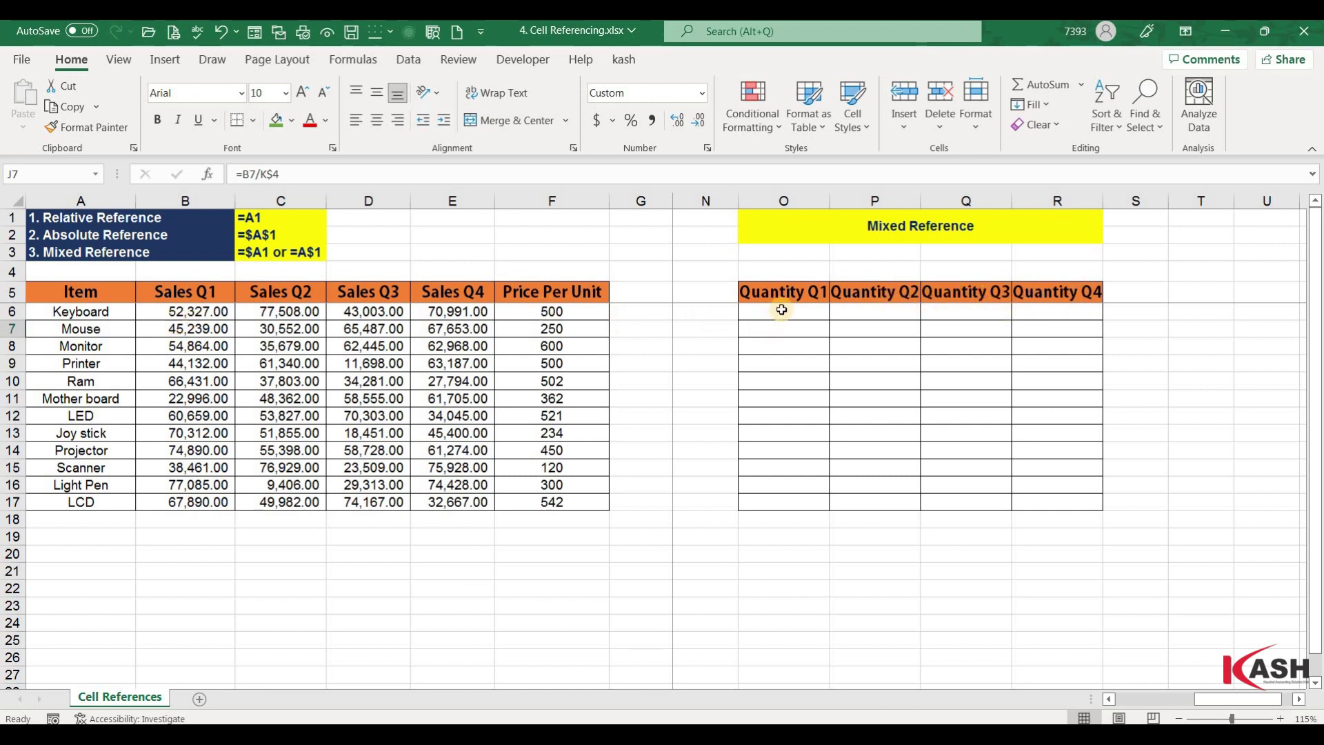
scroll(1120, 699, left, 3)
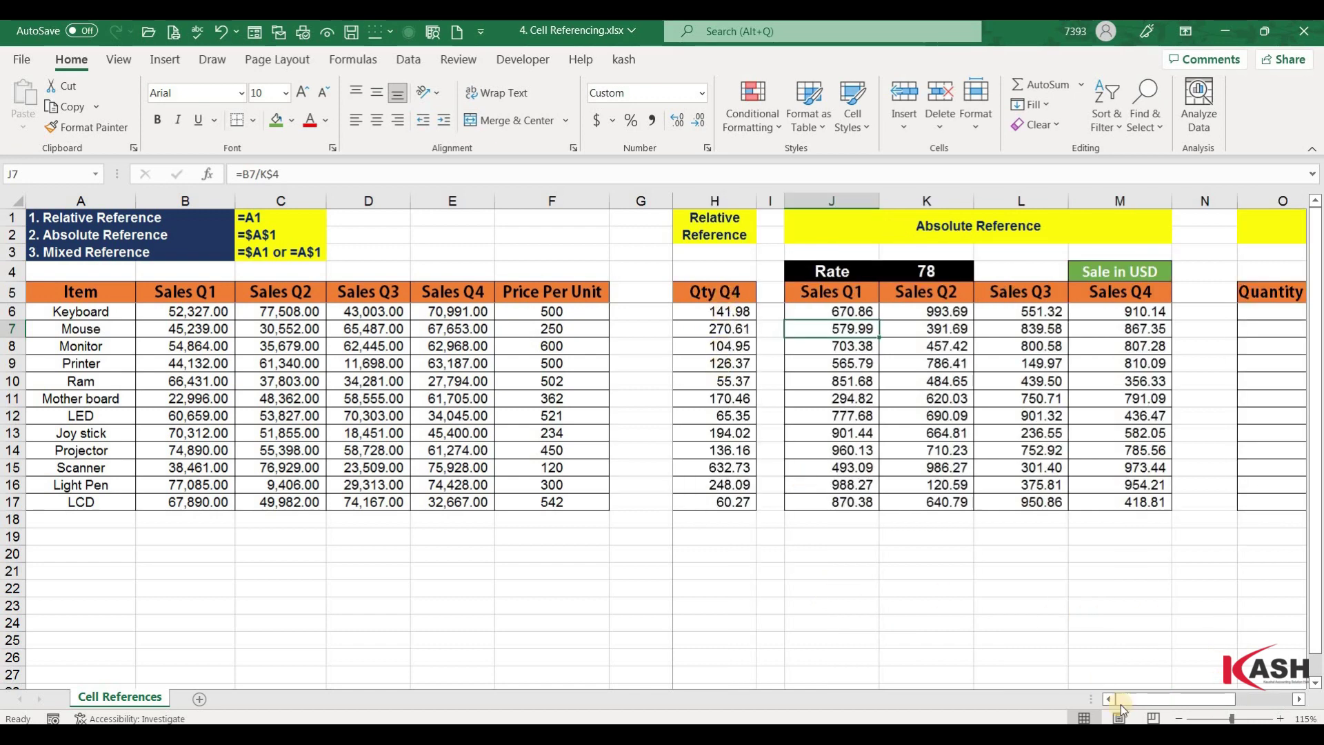
scroll(1251, 694, right, 3)
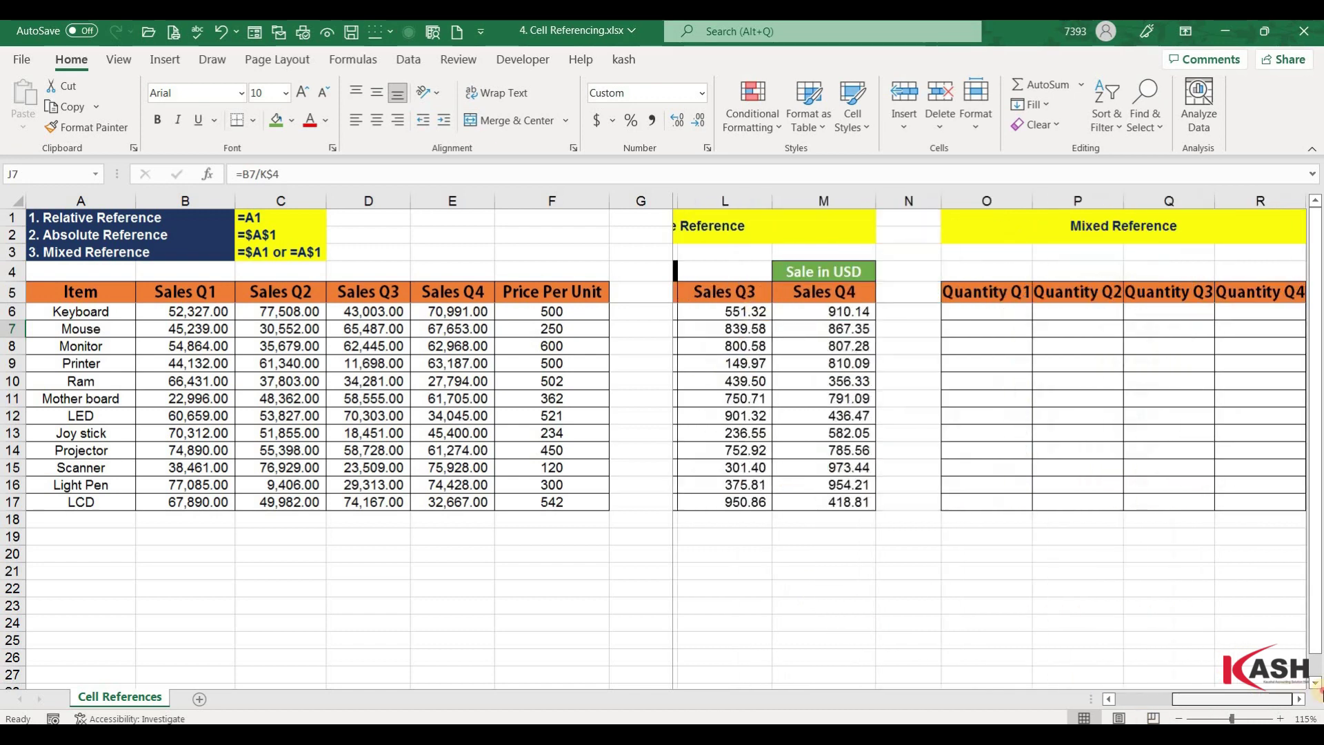
click(1301, 699)
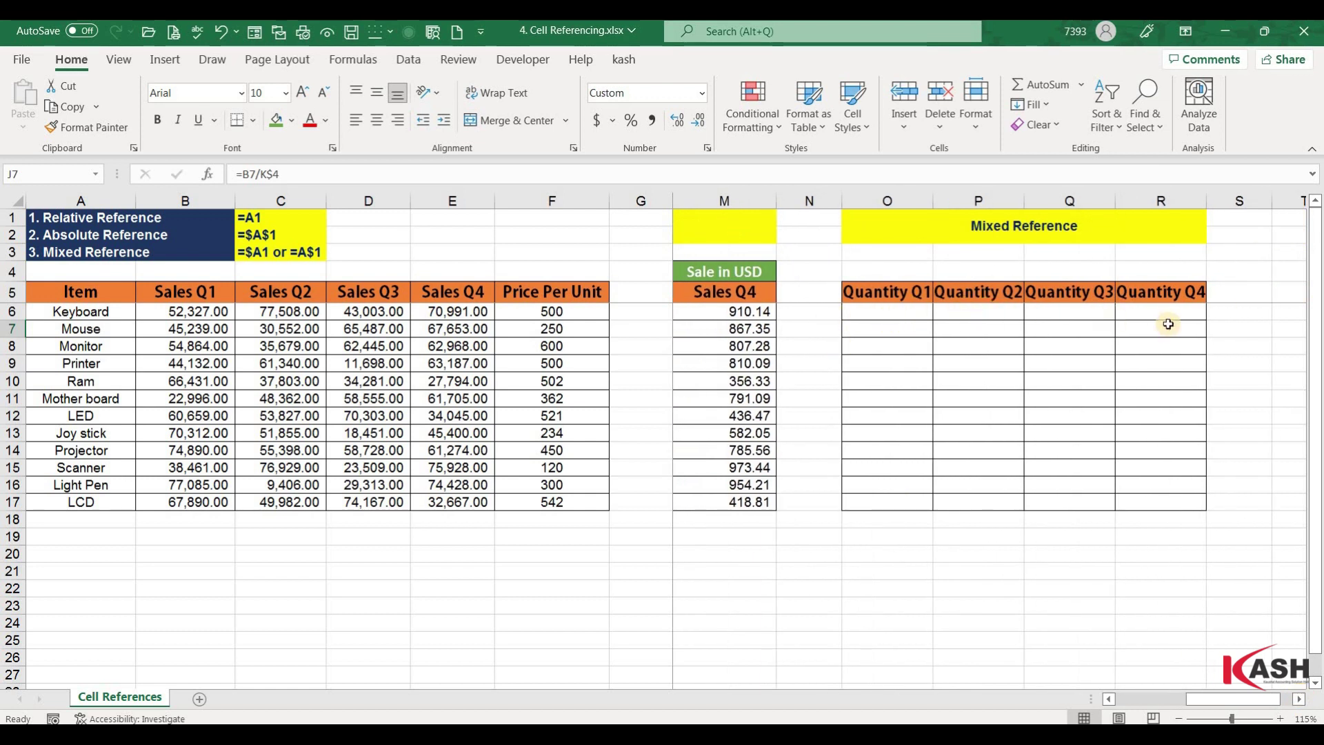
click(872, 318)
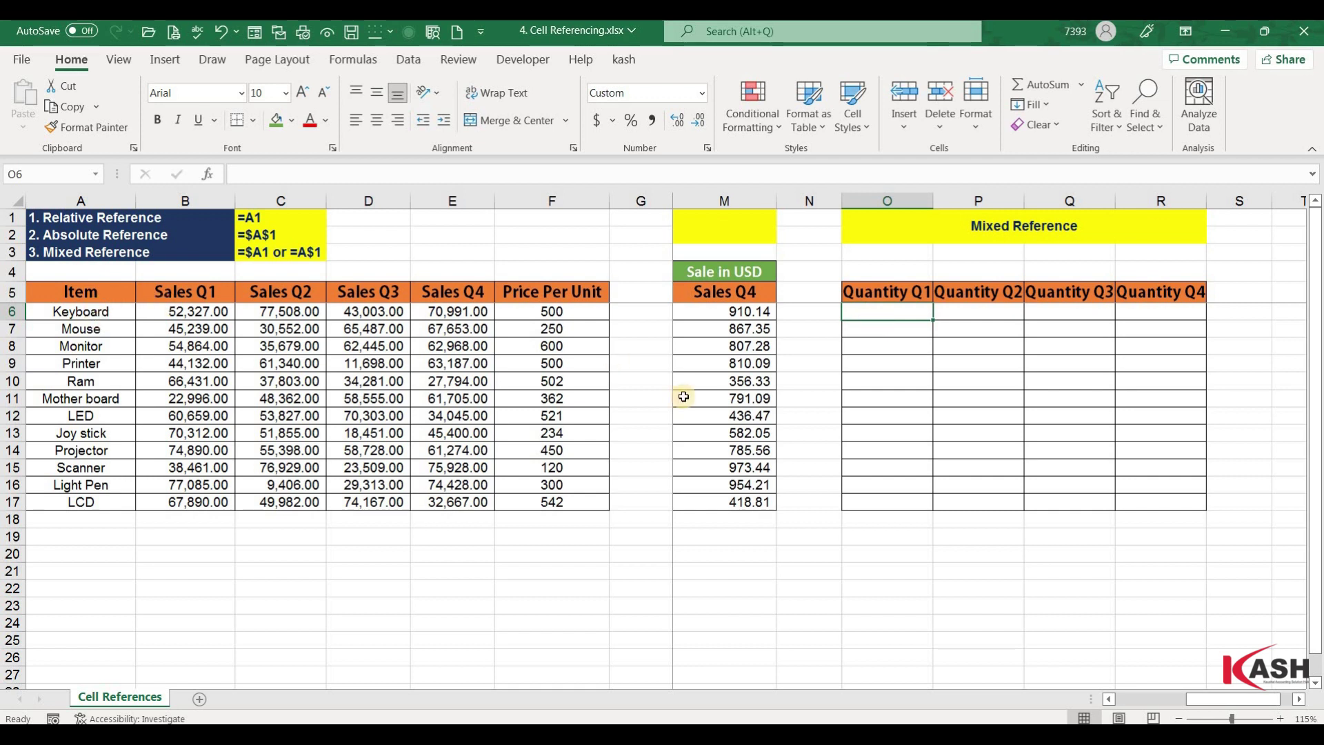
Enter =B6/F6 in O6 to divide Keyboard's Q1 sales by its price per unit.
text(=)
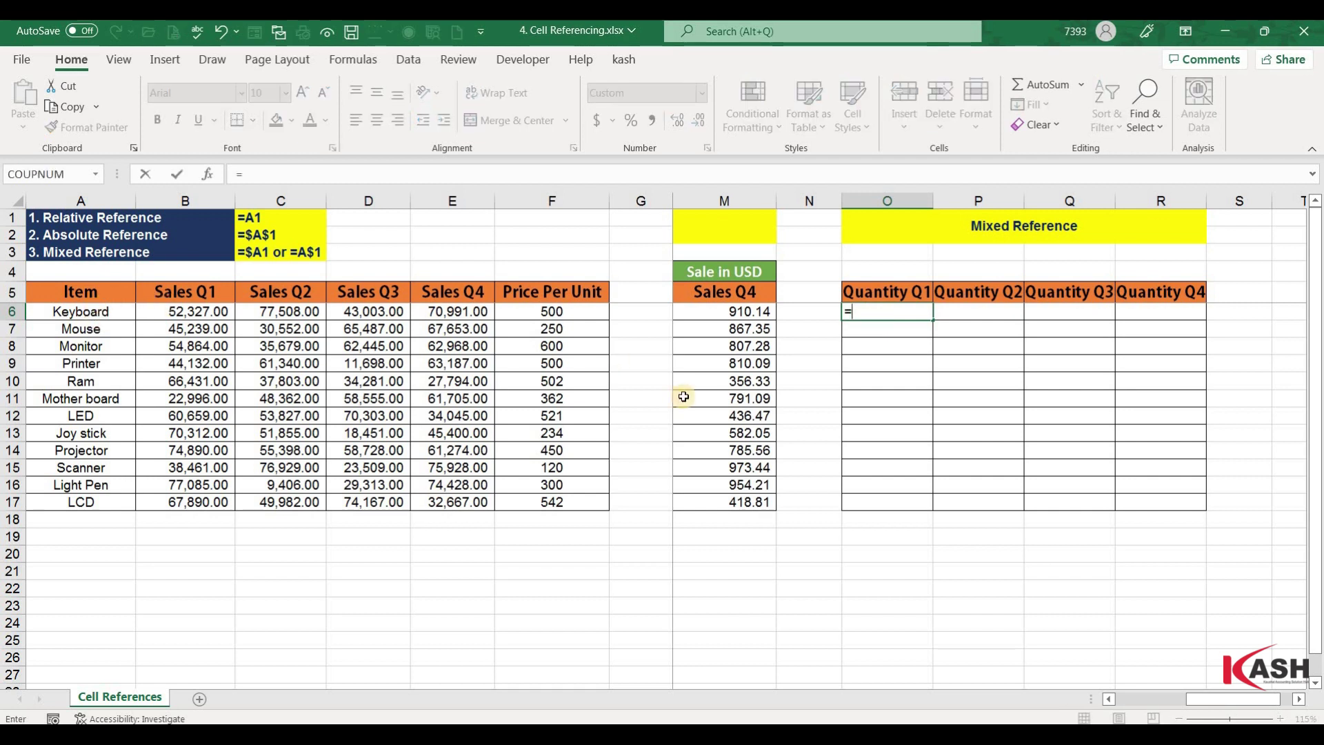
click(183, 311)
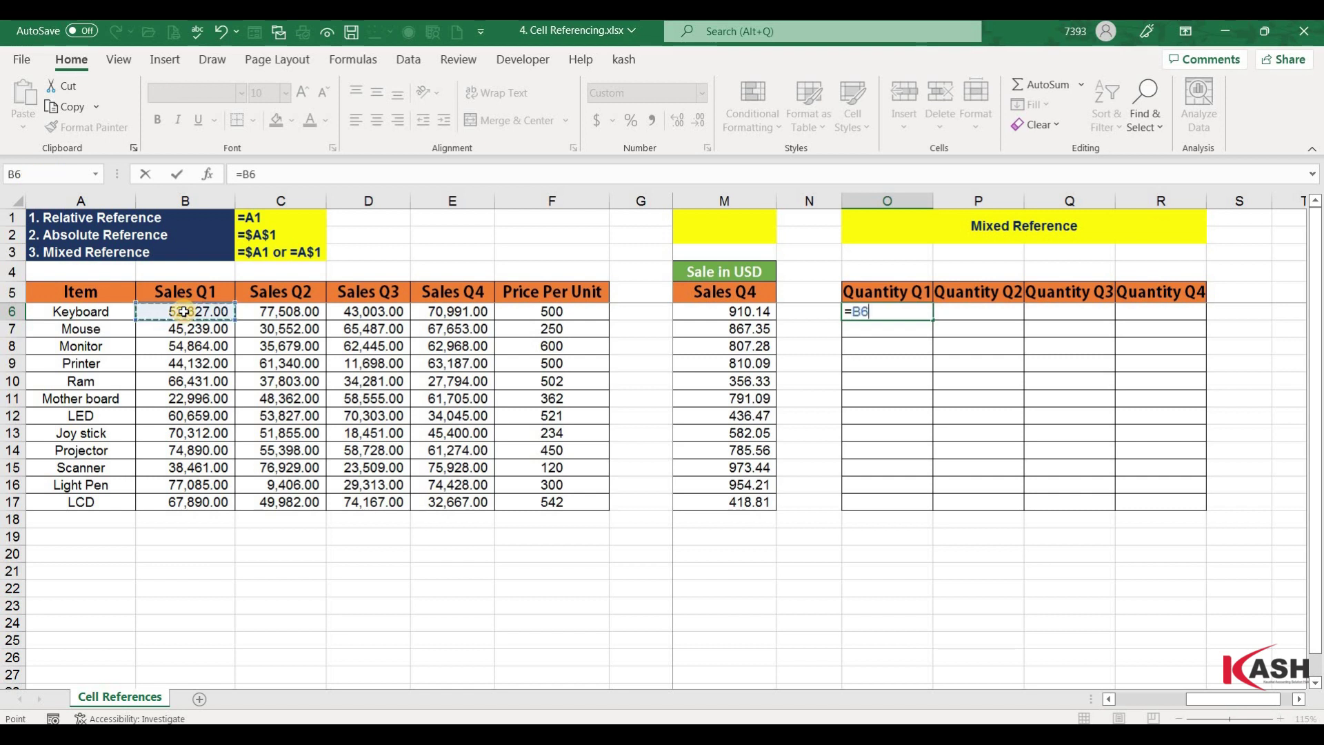
text(/)
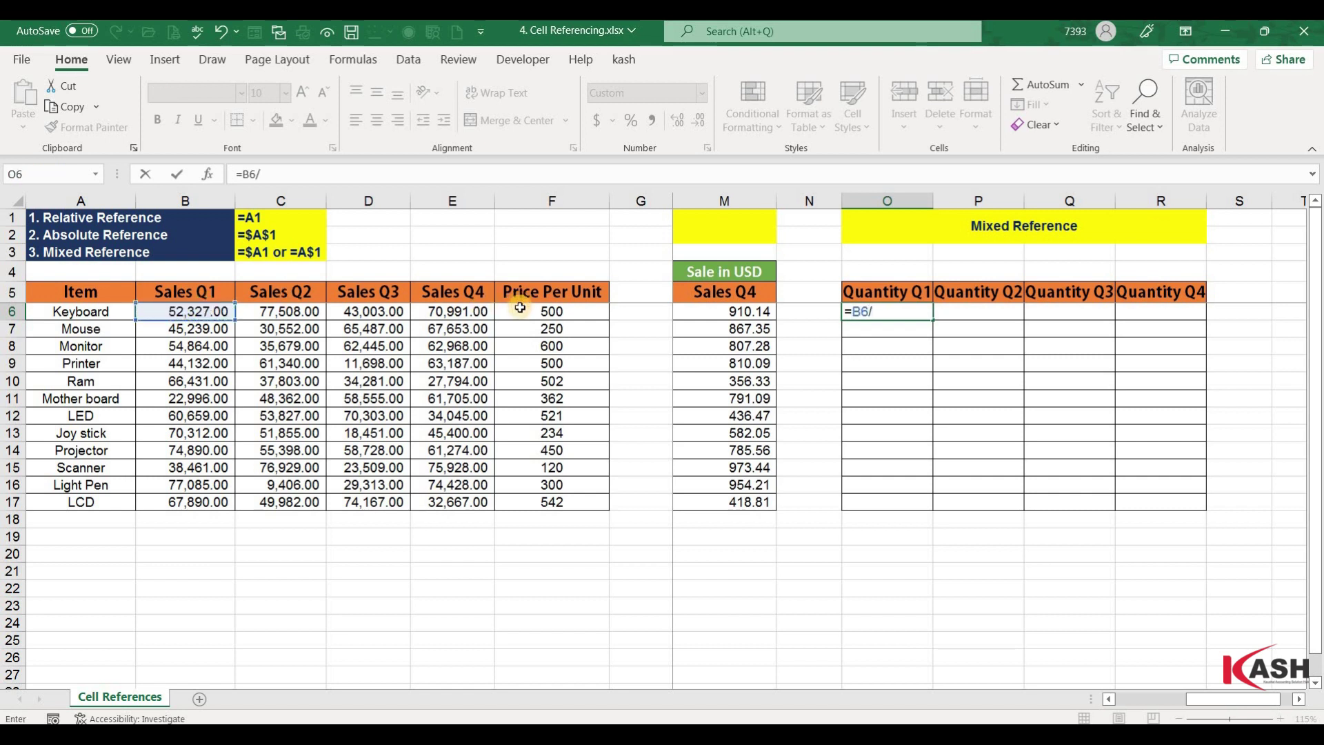
click(520, 308)
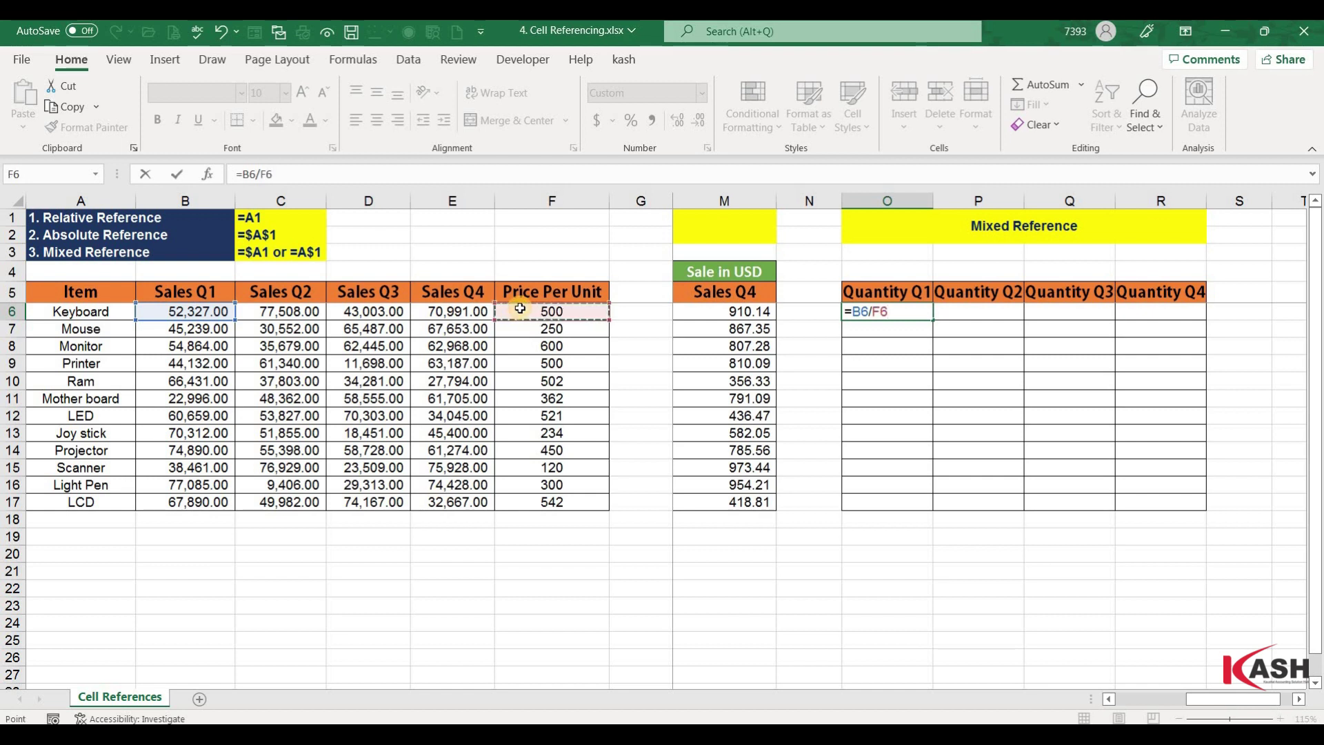
key(ctrl+Return)
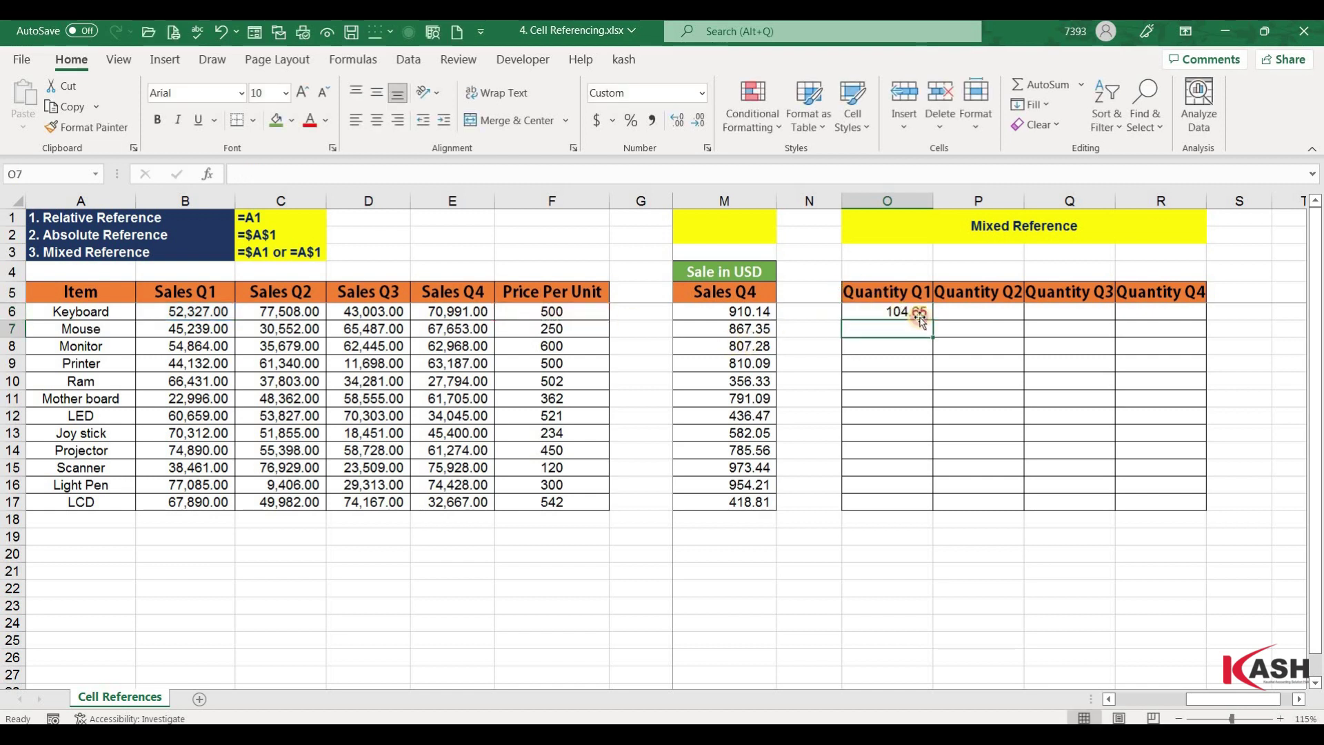
Fill O6 down to O17, check the Light Pen formula, then copy O6 into P6.
drag(932, 319, 934, 506)
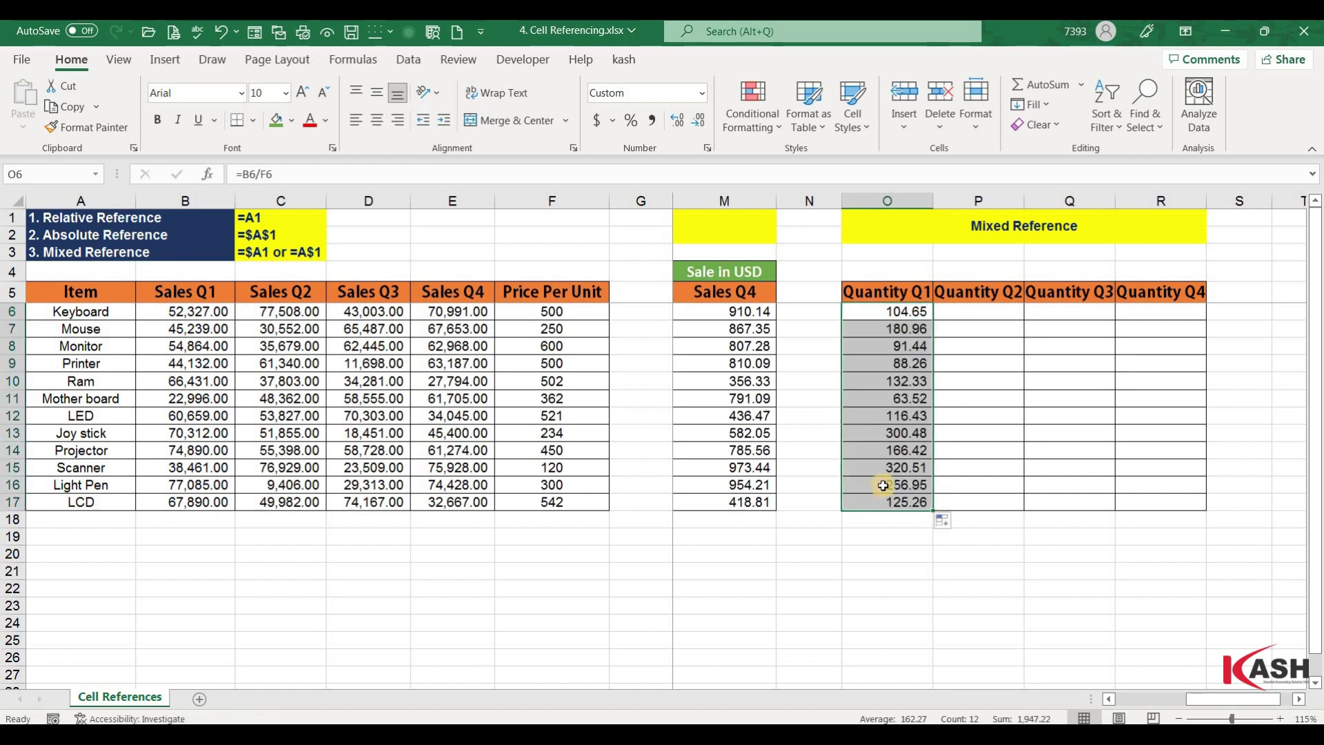
double_click(883, 485)
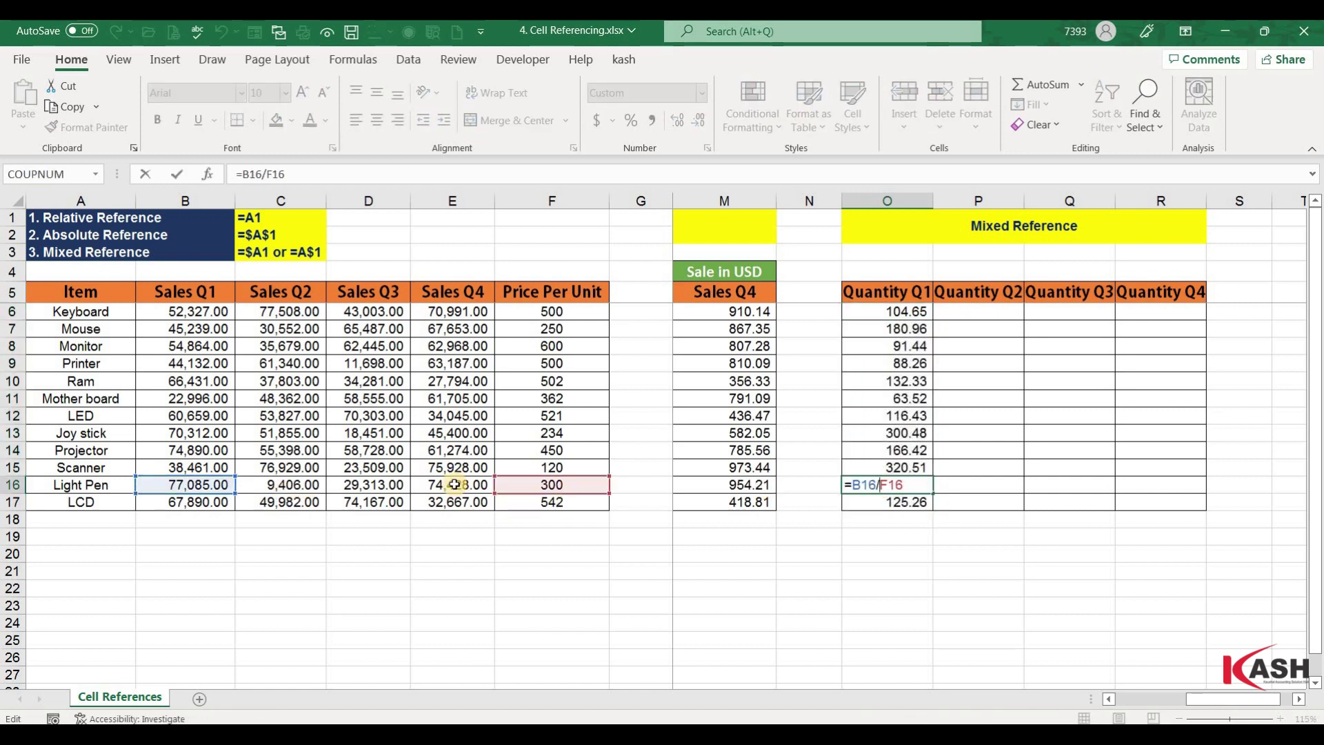
click(897, 433)
click(895, 312)
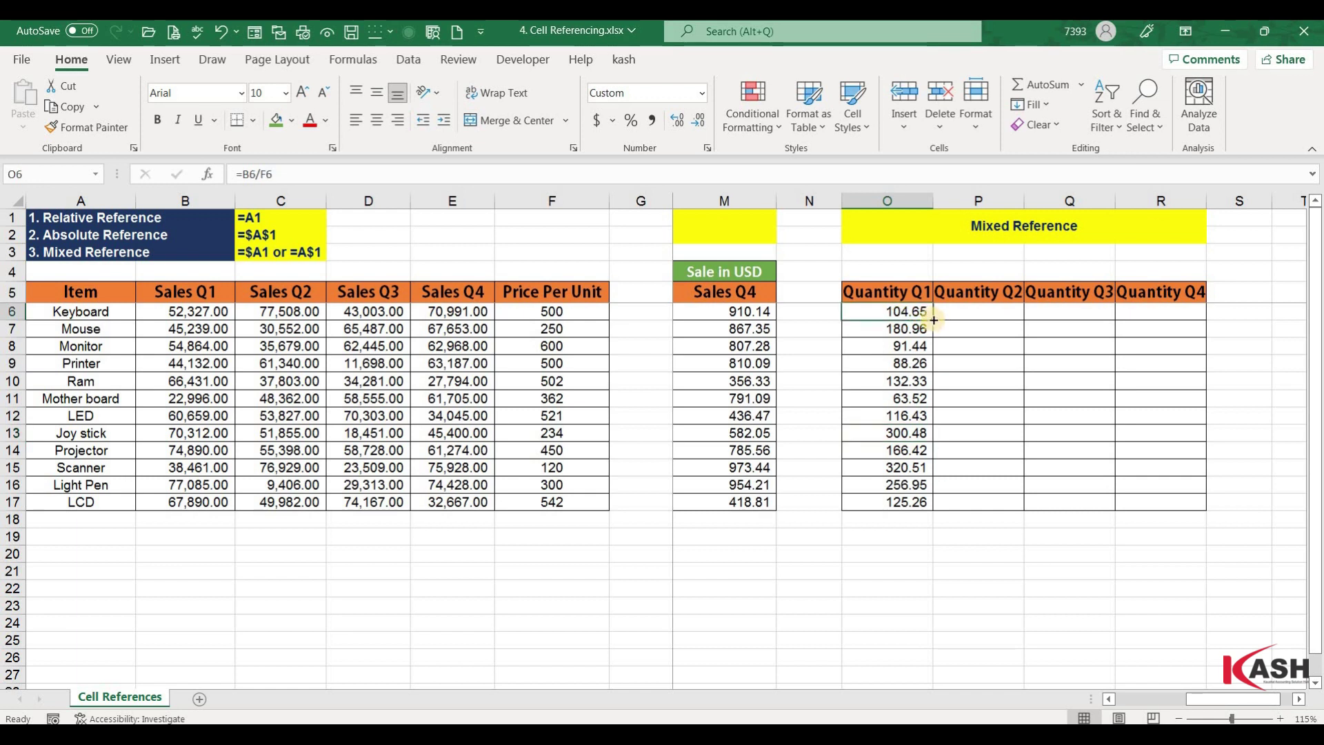
drag(933, 319, 988, 329)
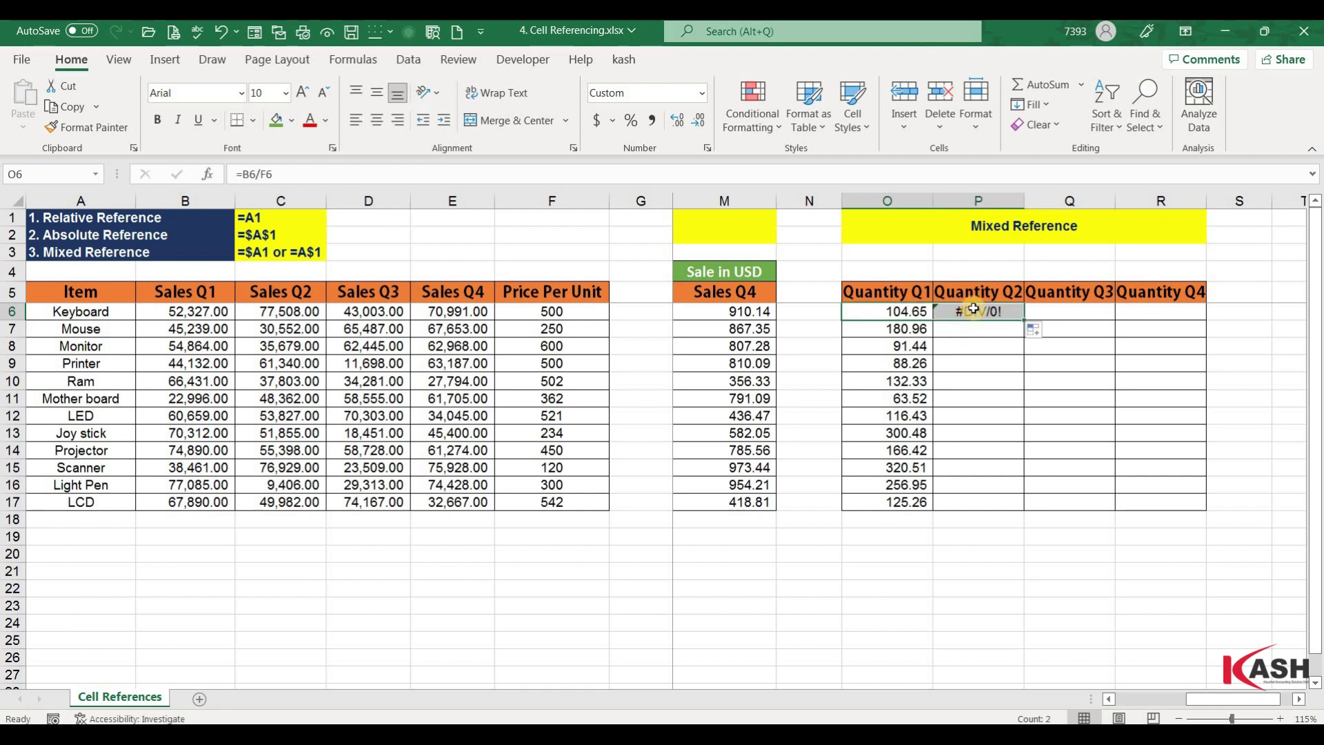
Inspect P6's =C6/G6 formula against the price-per-unit cells in column F.
double_click(974, 308)
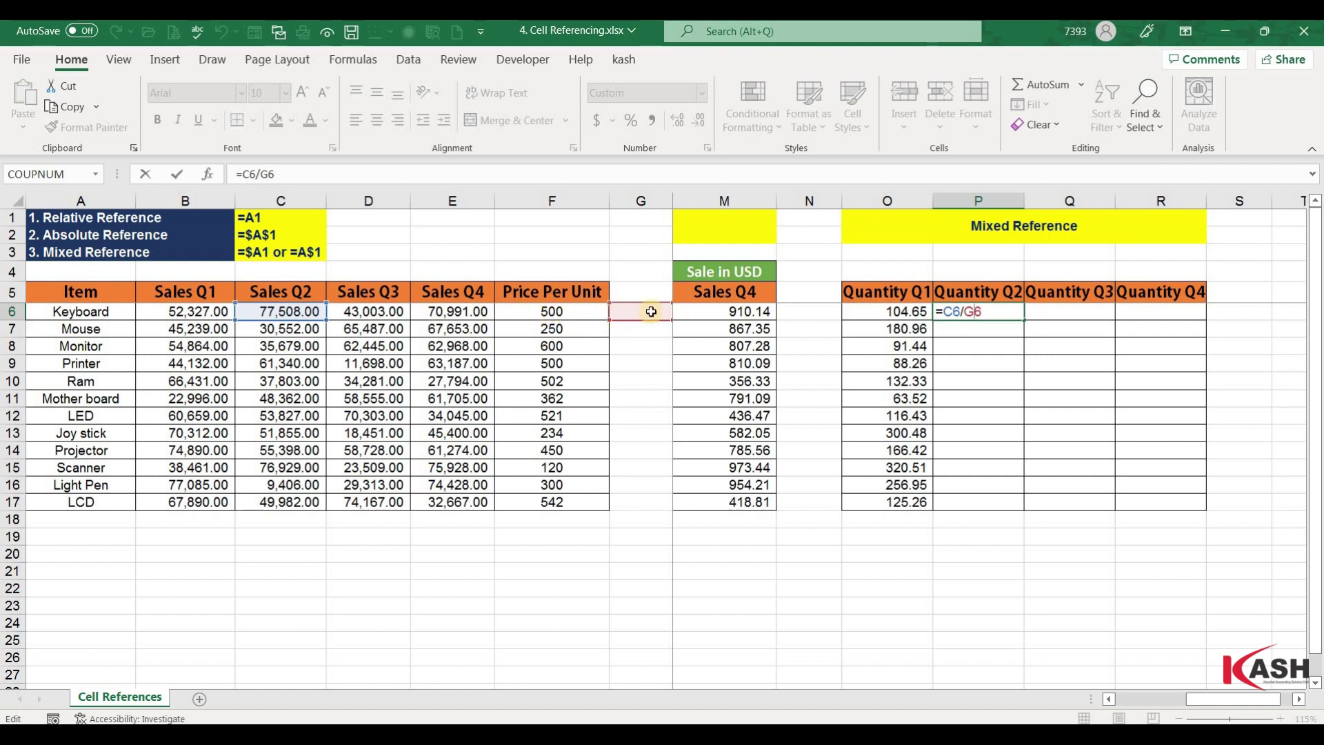
click(560, 317)
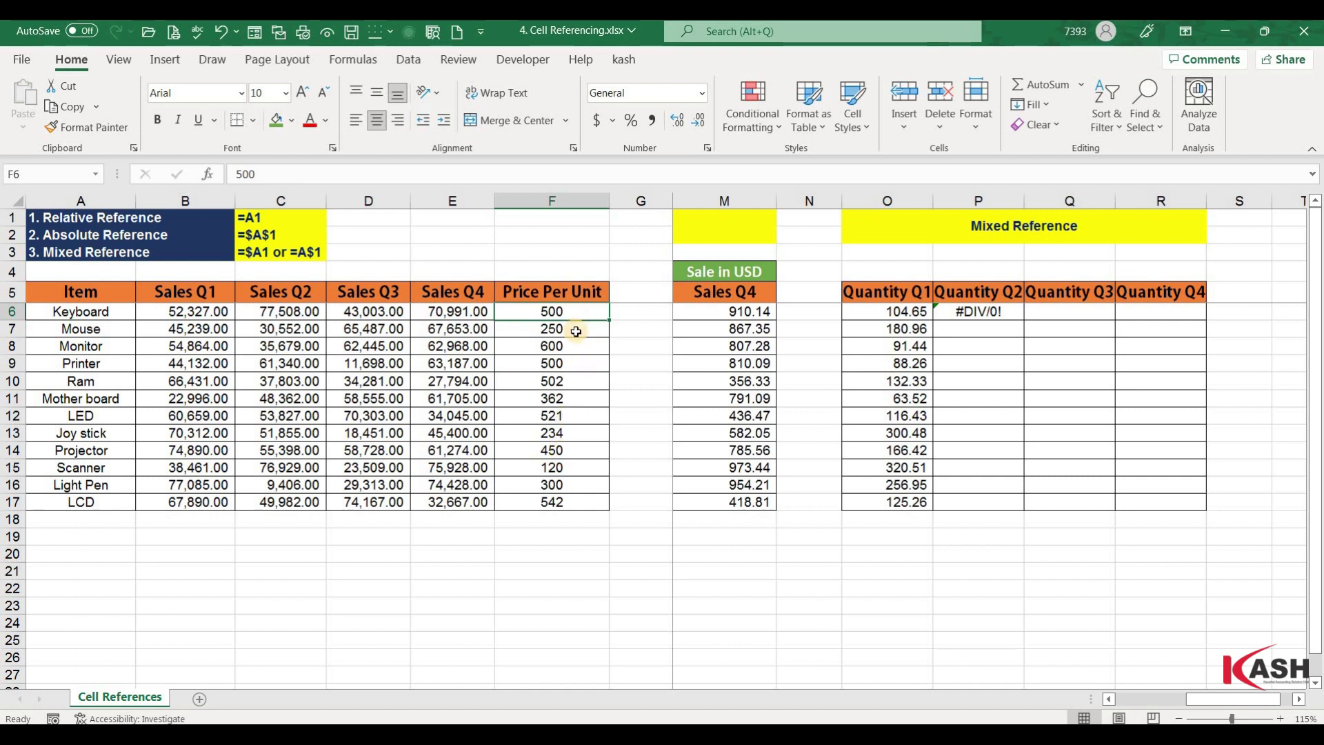
click(576, 332)
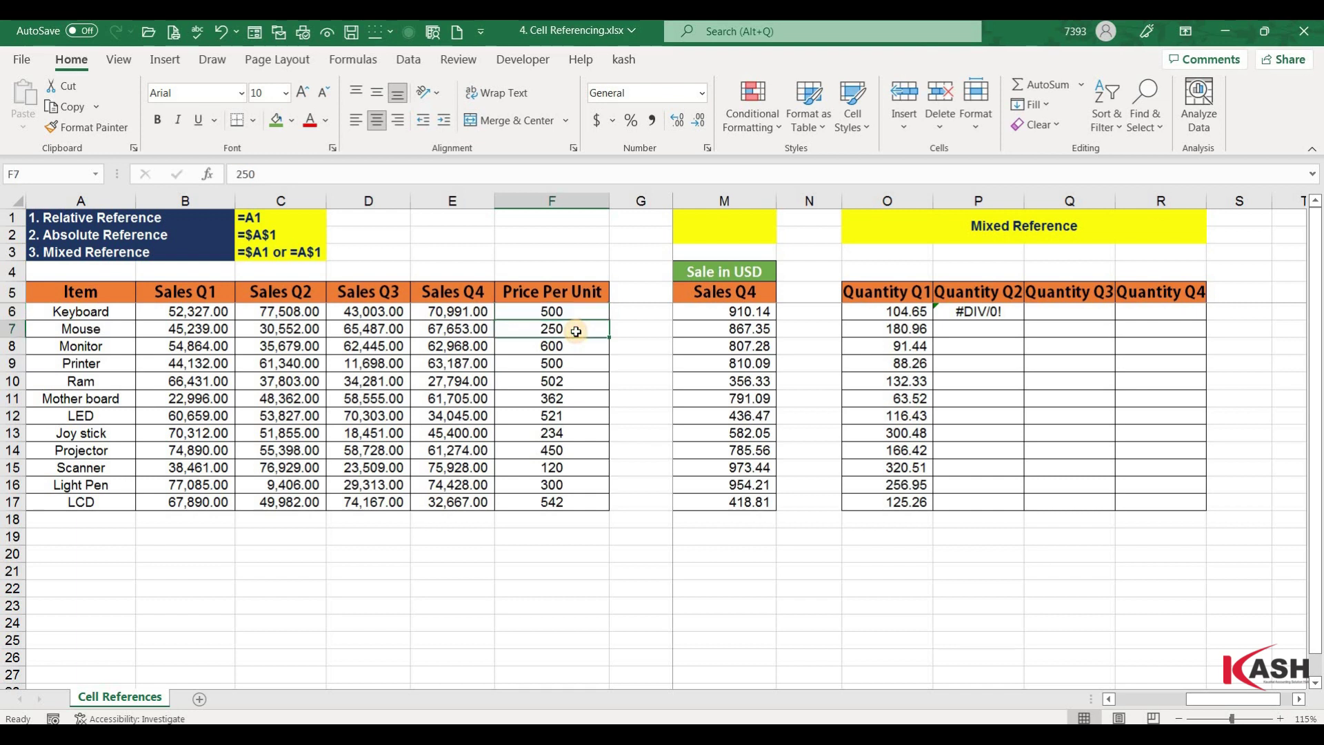
click(977, 313)
double_click(978, 313)
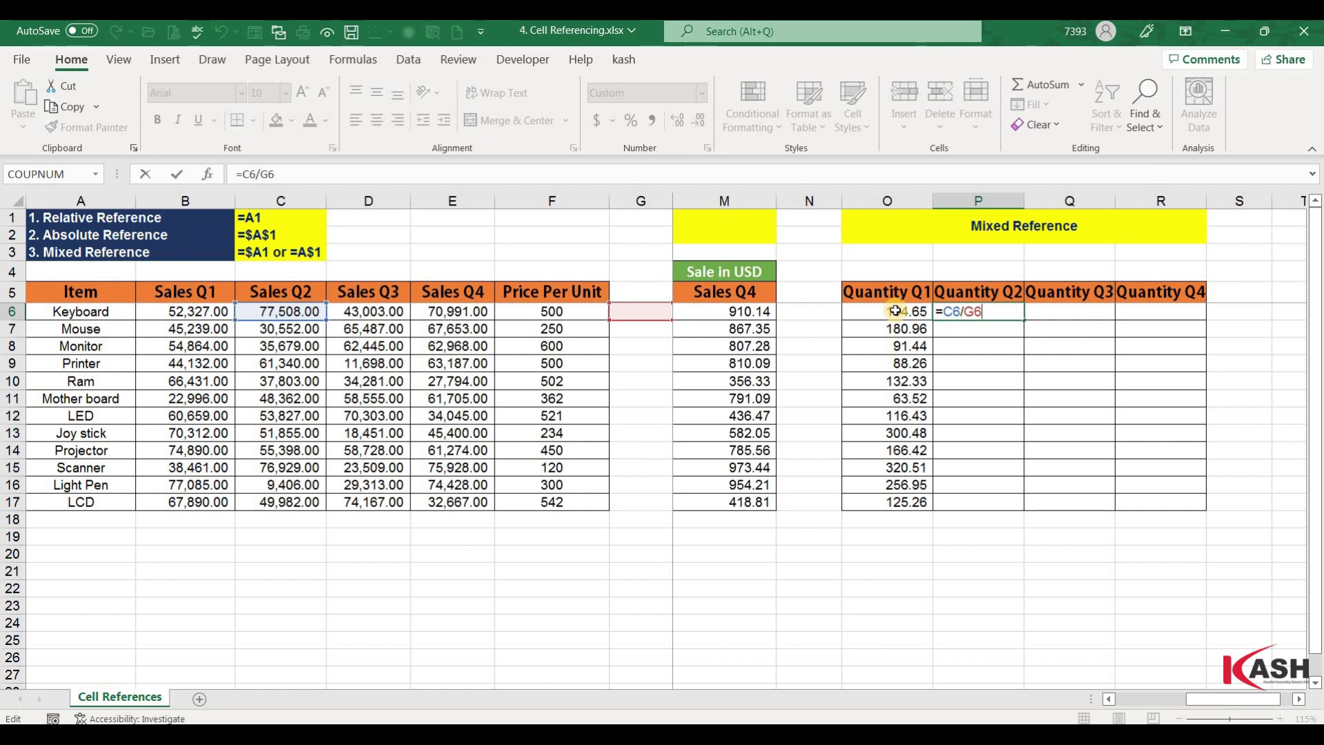
Open O6's formula for editing with the cursor placed before F6.
click(895, 311)
double_click(886, 312)
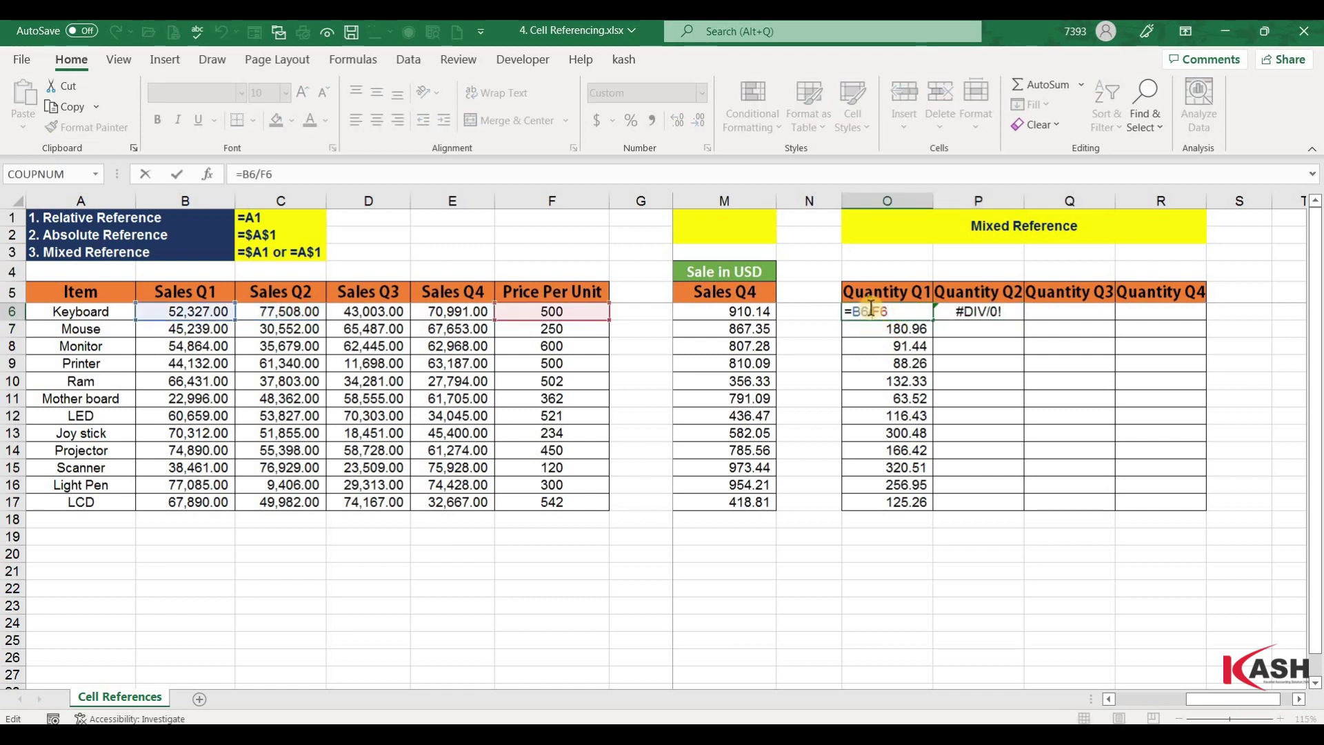
click(871, 310)
text($)
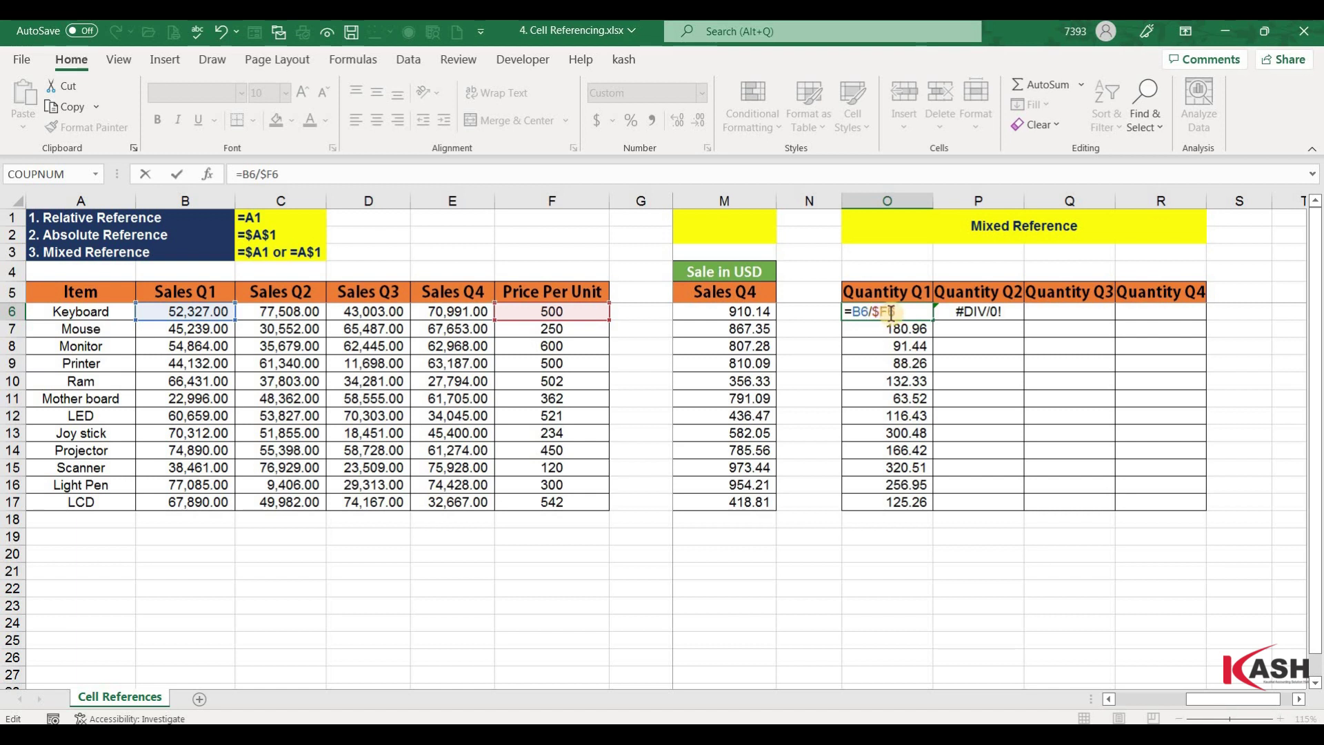
Commit =B6/$F6 in O6, copy it into P6, and confirm P6 reads =C6/$F6.
key(Return)
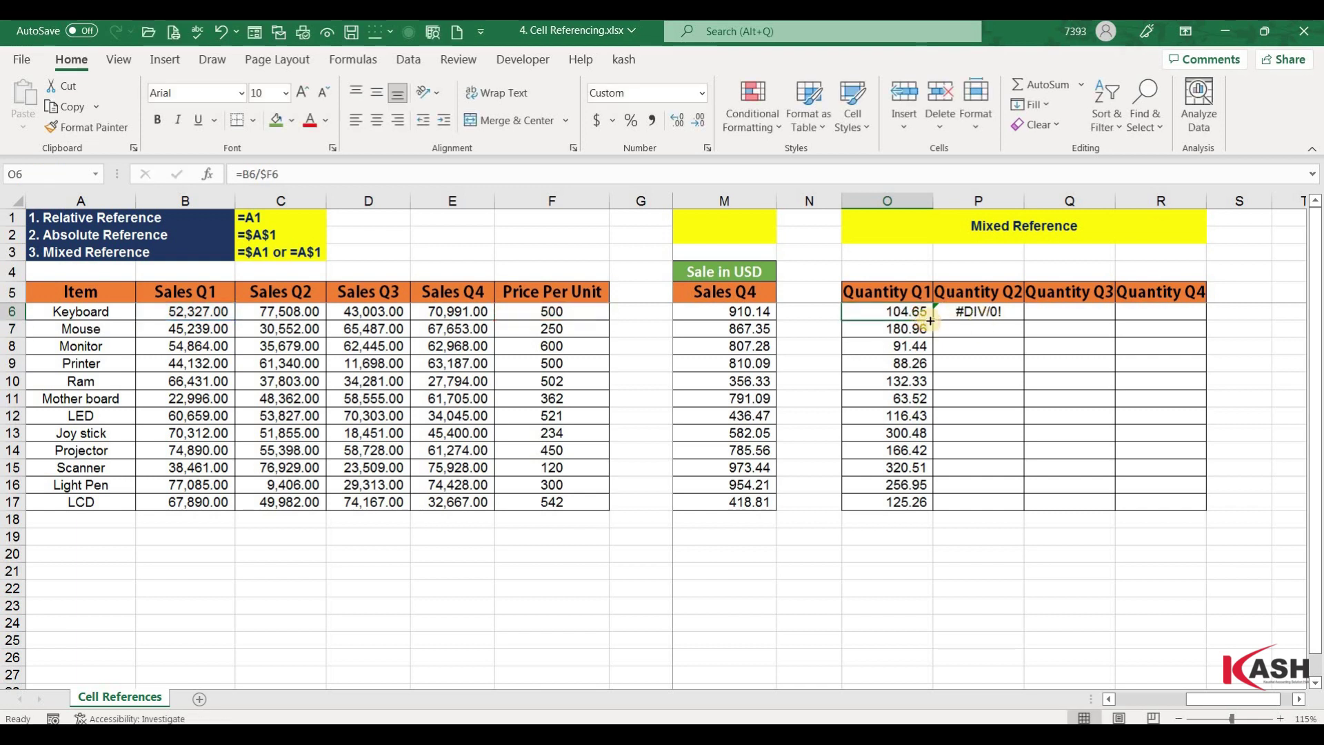
drag(931, 320, 1010, 316)
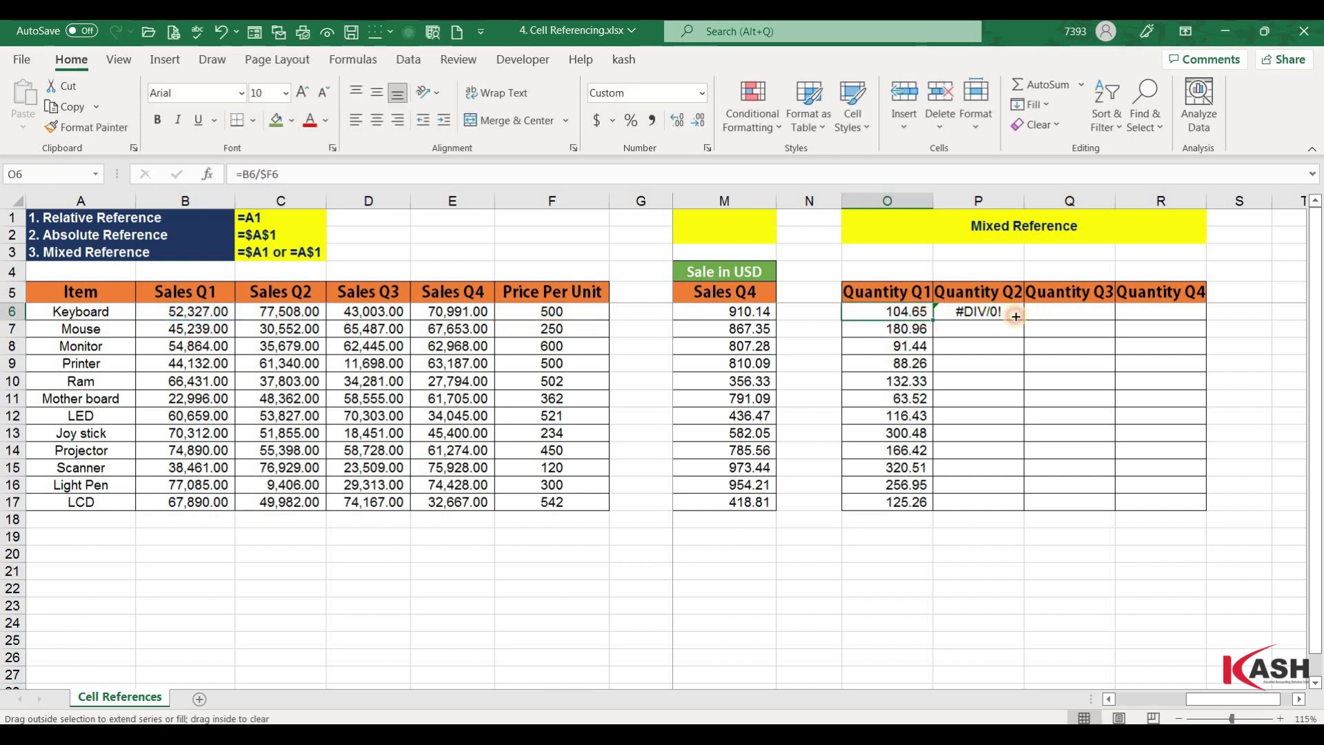
double_click(980, 313)
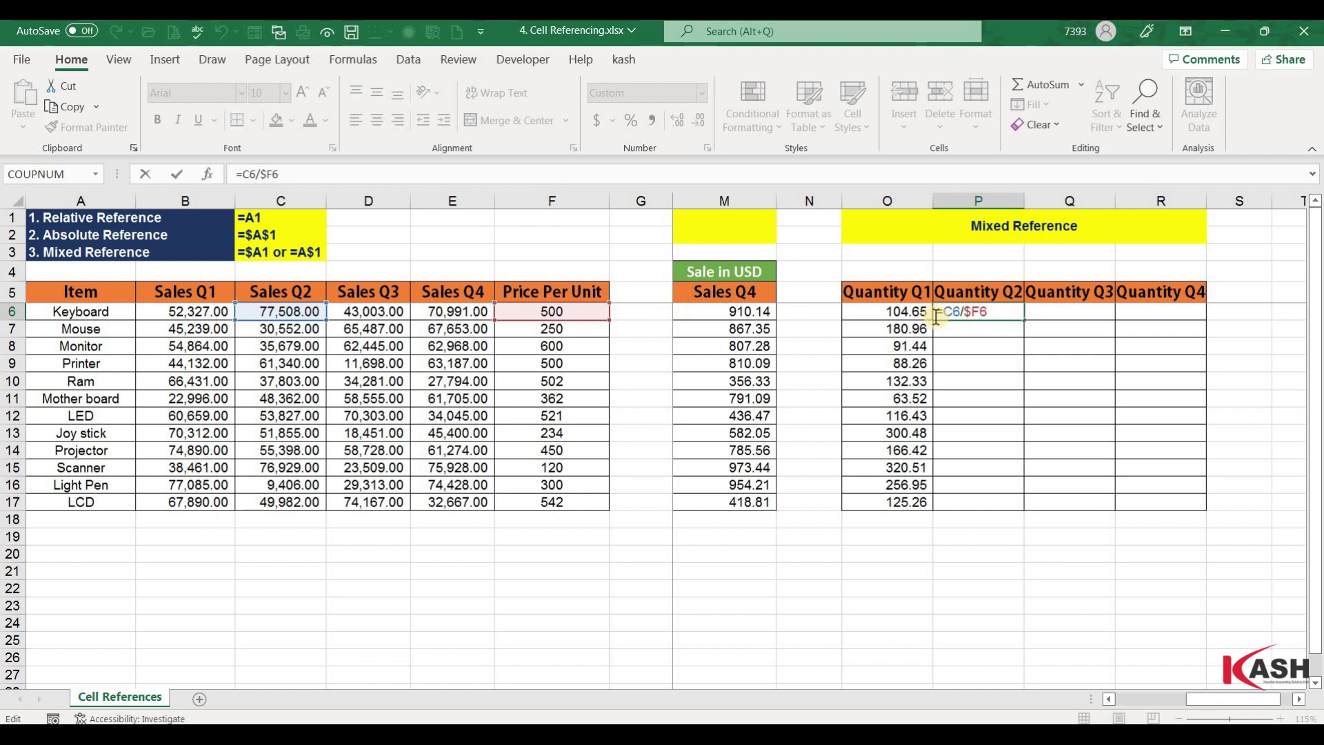
double_click(964, 311)
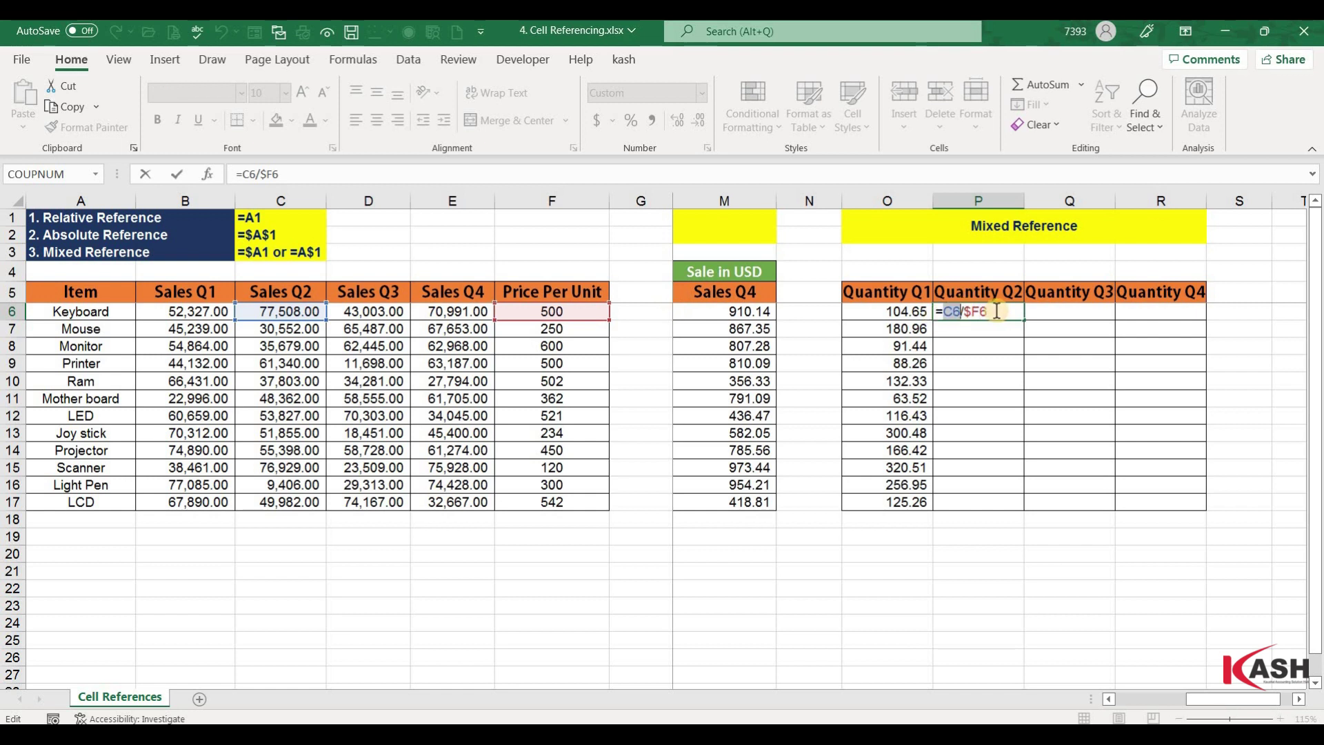
key(Return)
click(1015, 314)
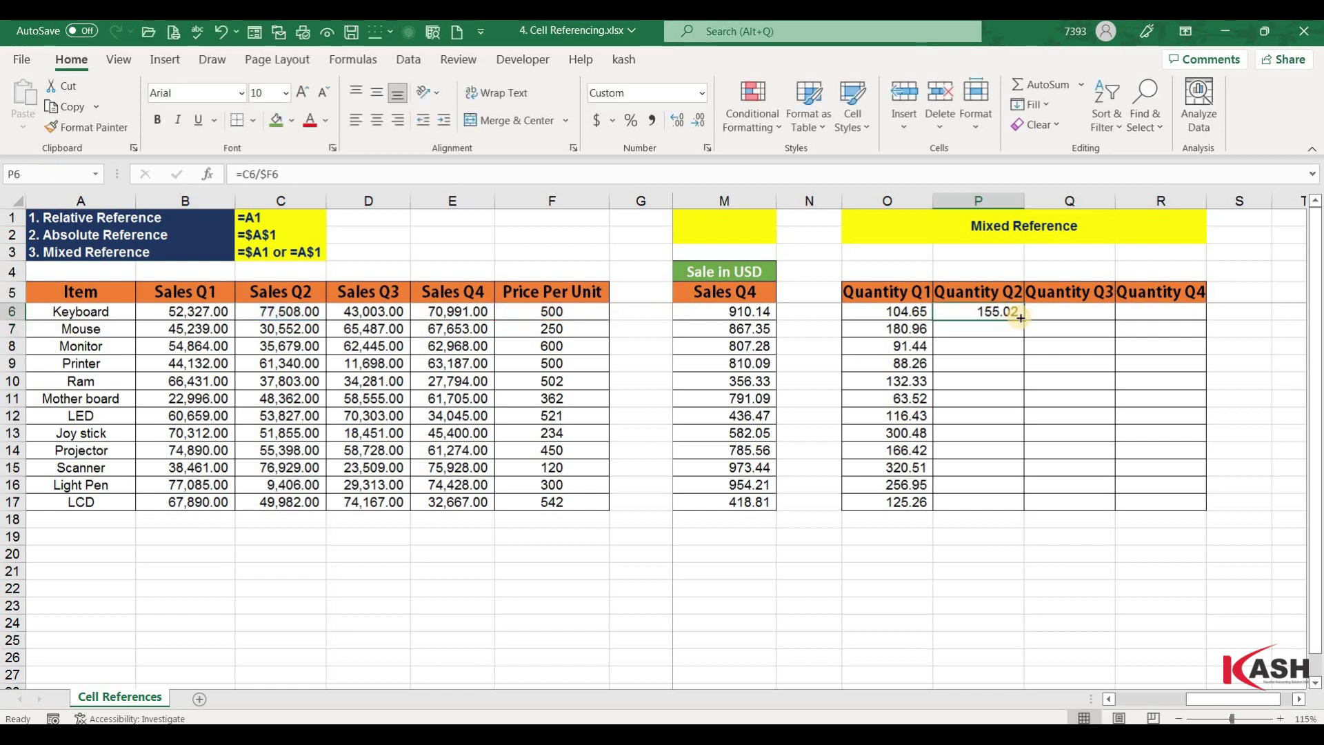
Fill P6 down to P17 and check the Mouse and Joy stick Quantity Q2 formulas.
drag(1021, 318, 1011, 473)
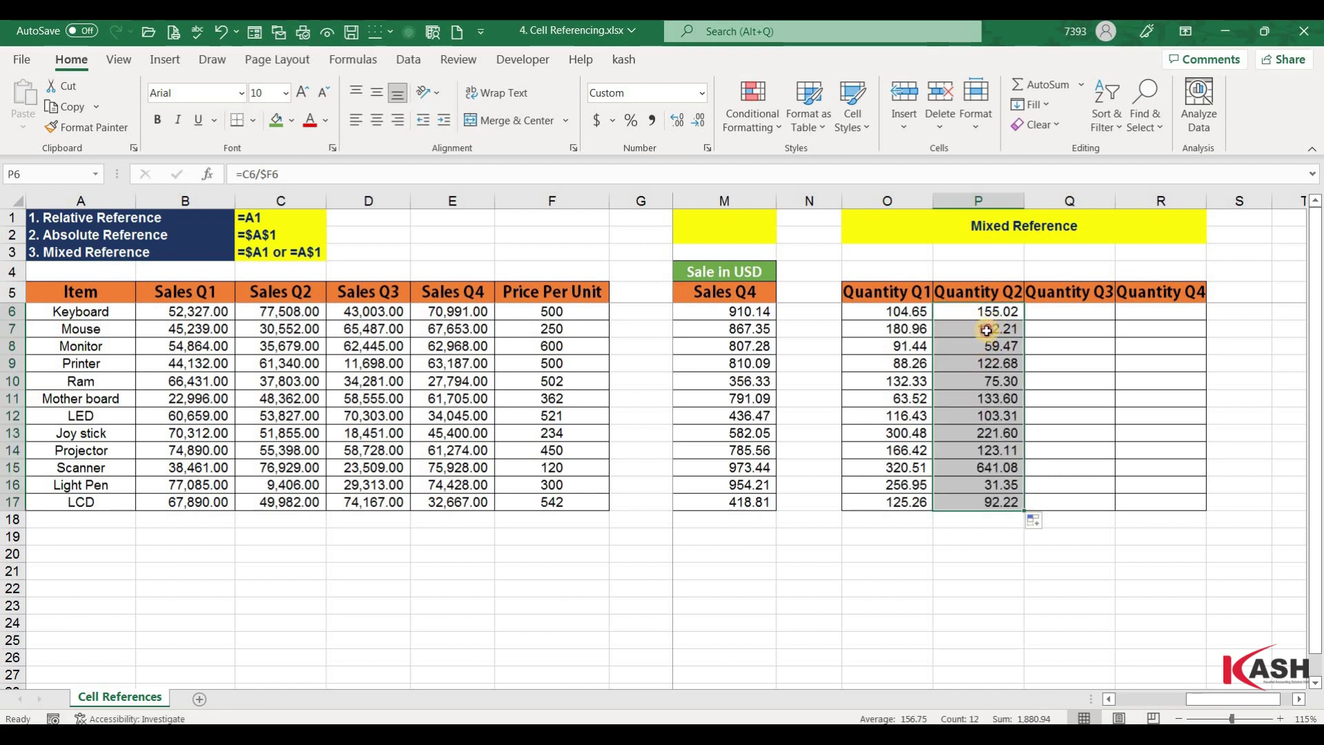
double_click(987, 331)
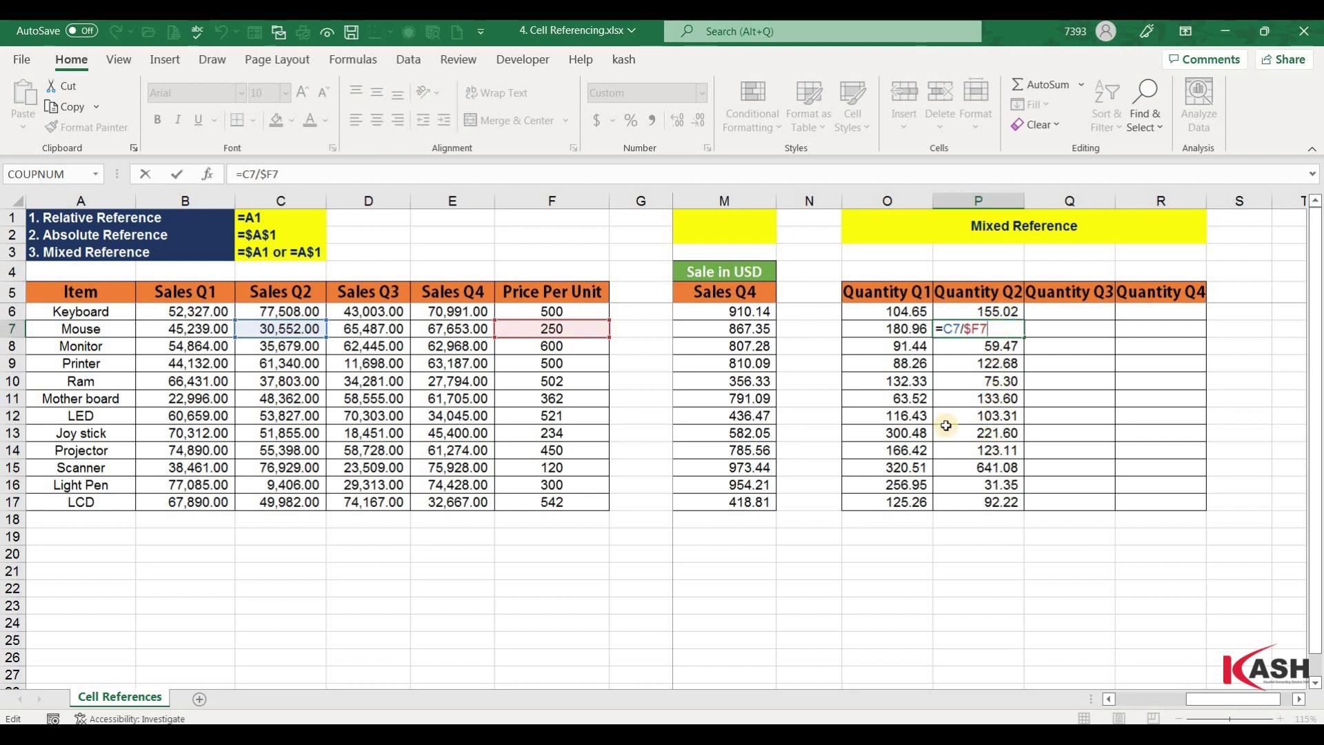
key(Return)
key(ctrl+Down)
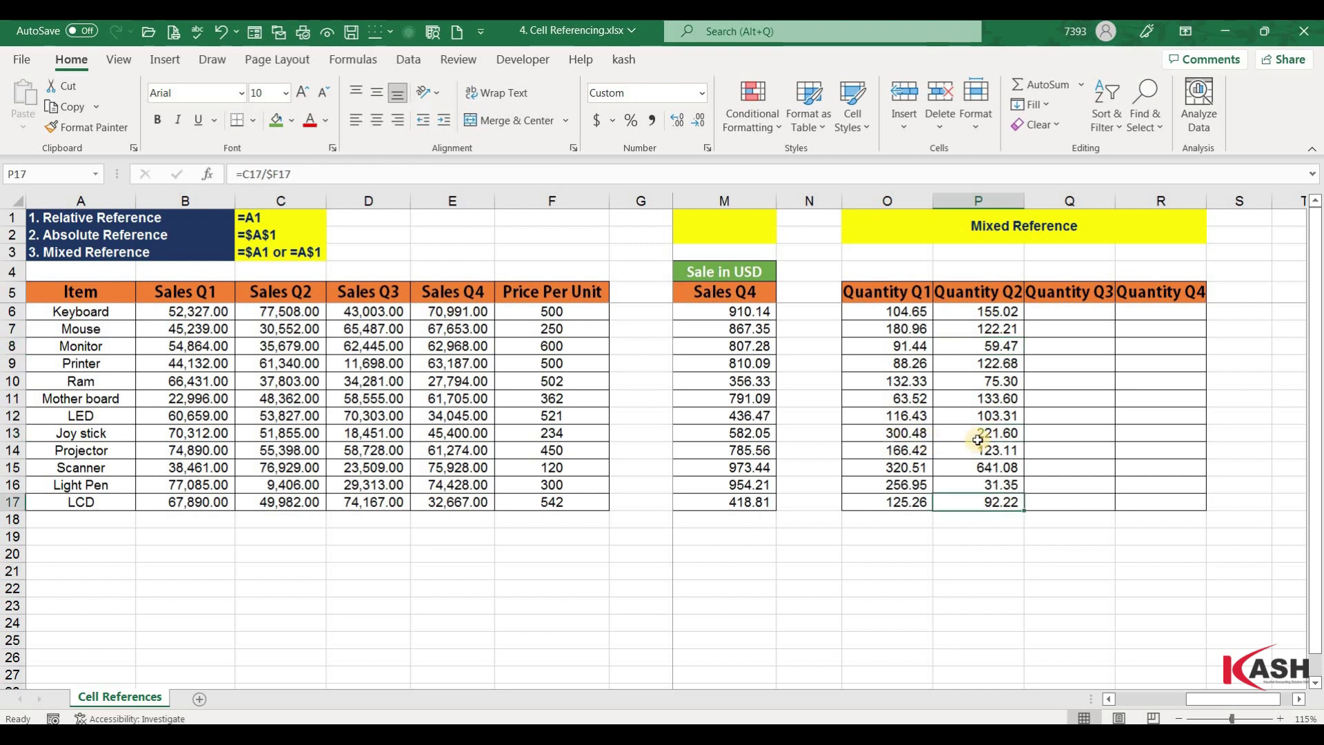
double_click(980, 432)
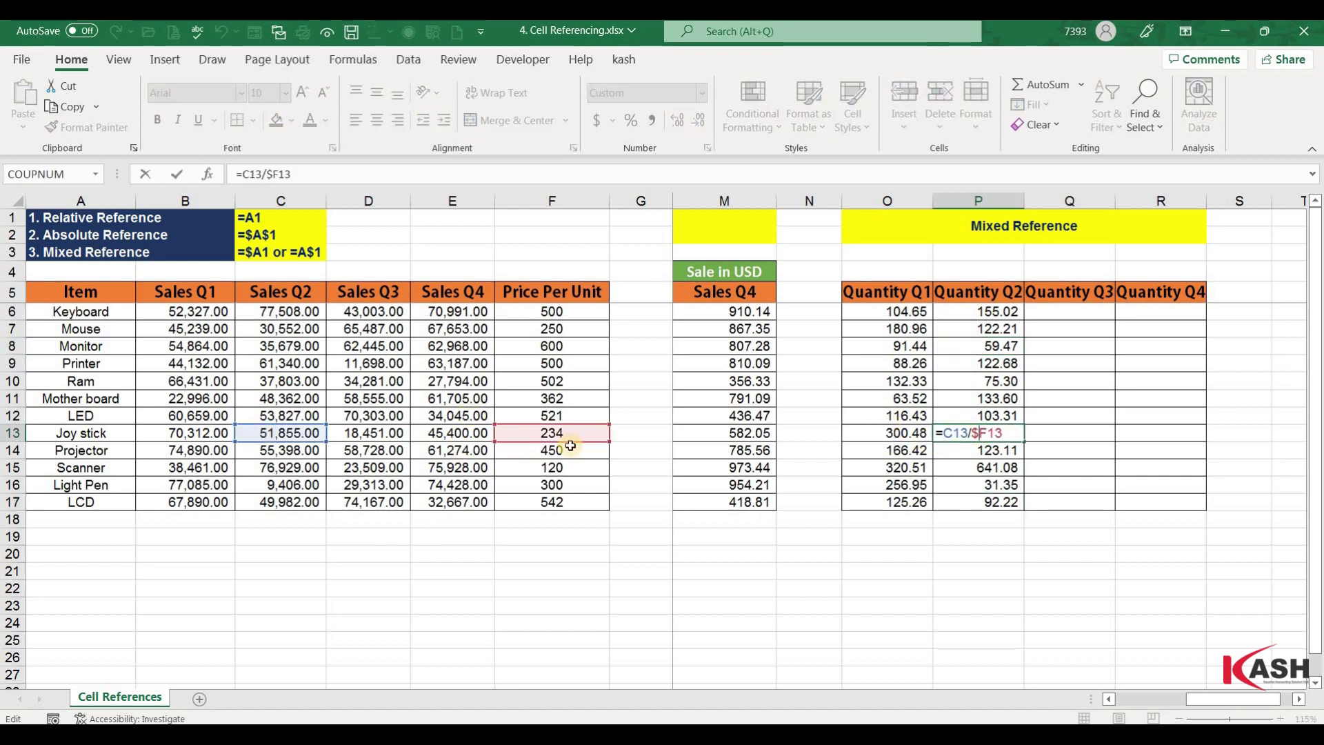
key(Return)
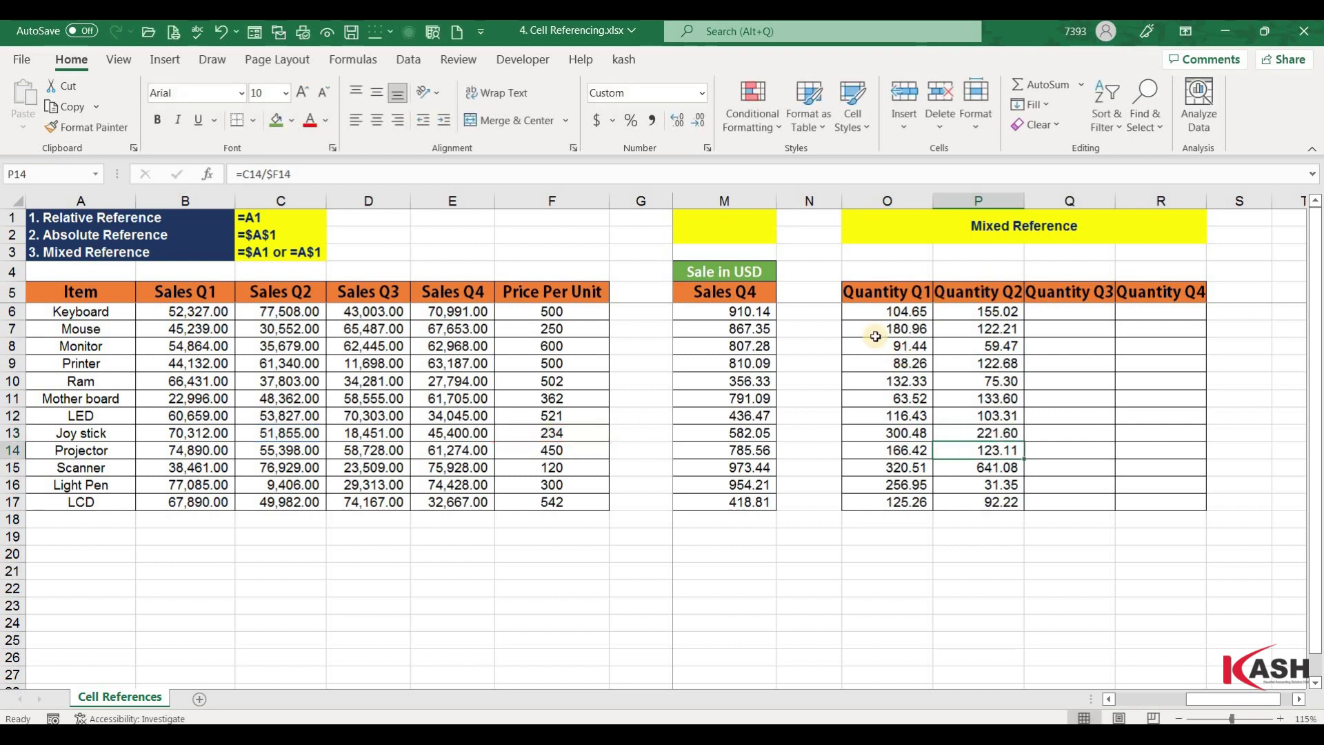
click(917, 312)
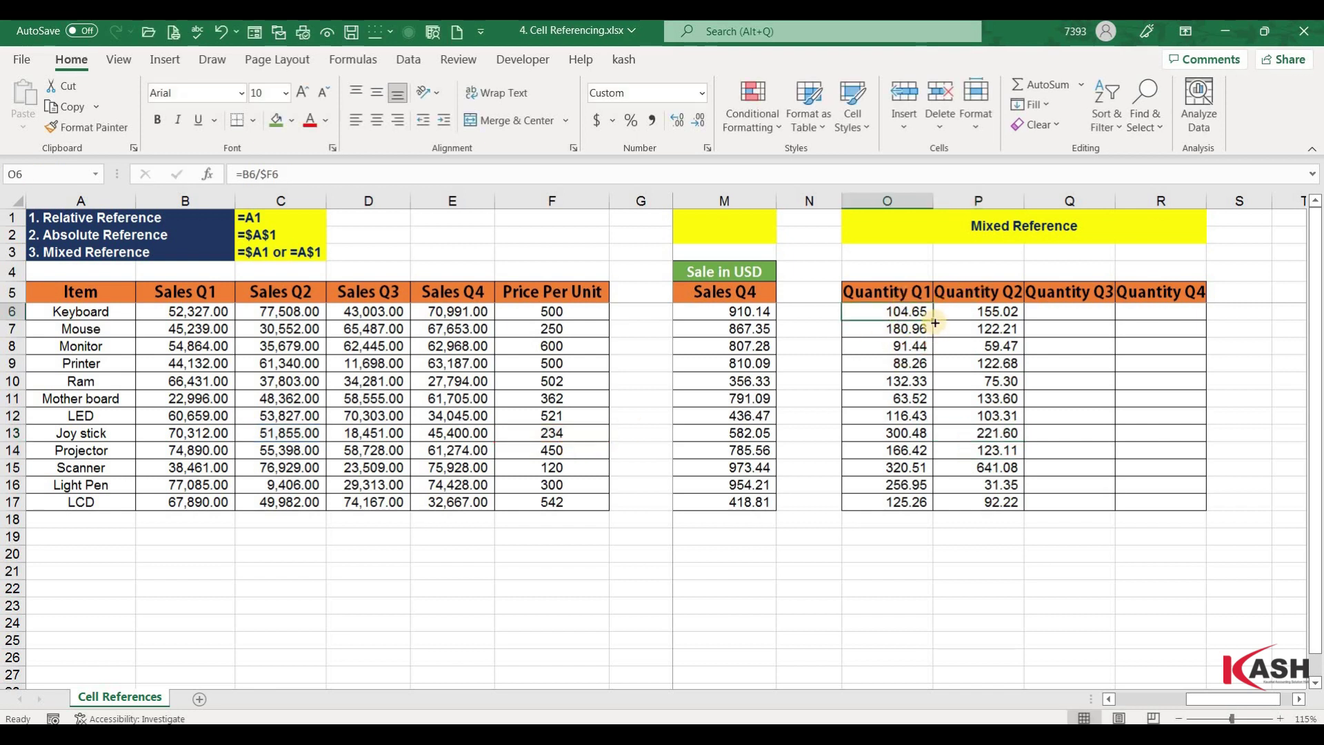
Copy the $F-locked quantity formulas from column P across into Quantity Q3 and Q4 (Q6:R17).
drag(934, 321, 910, 521)
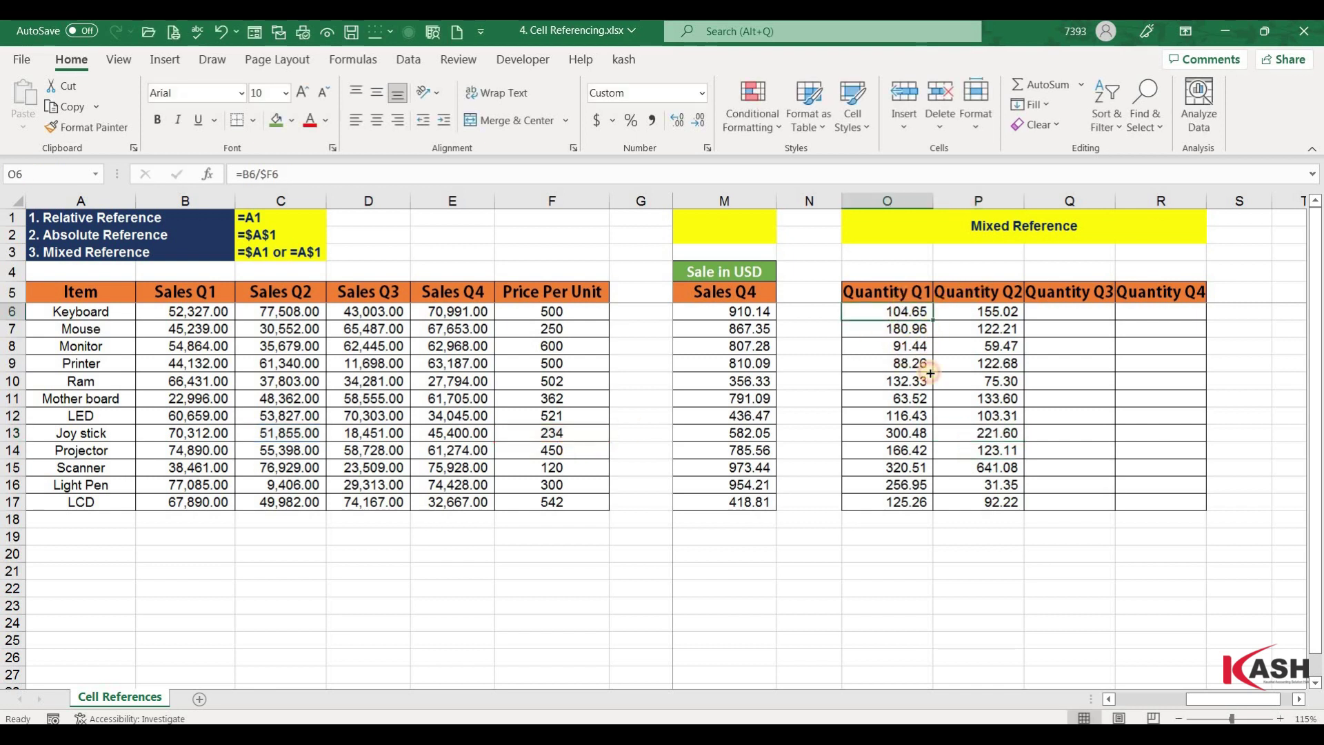
click(989, 315)
mouse_move(1026, 320)
mouse_down()
mouse_move(1207, 320)
mouse_move(1142, 462)
mouse_up()
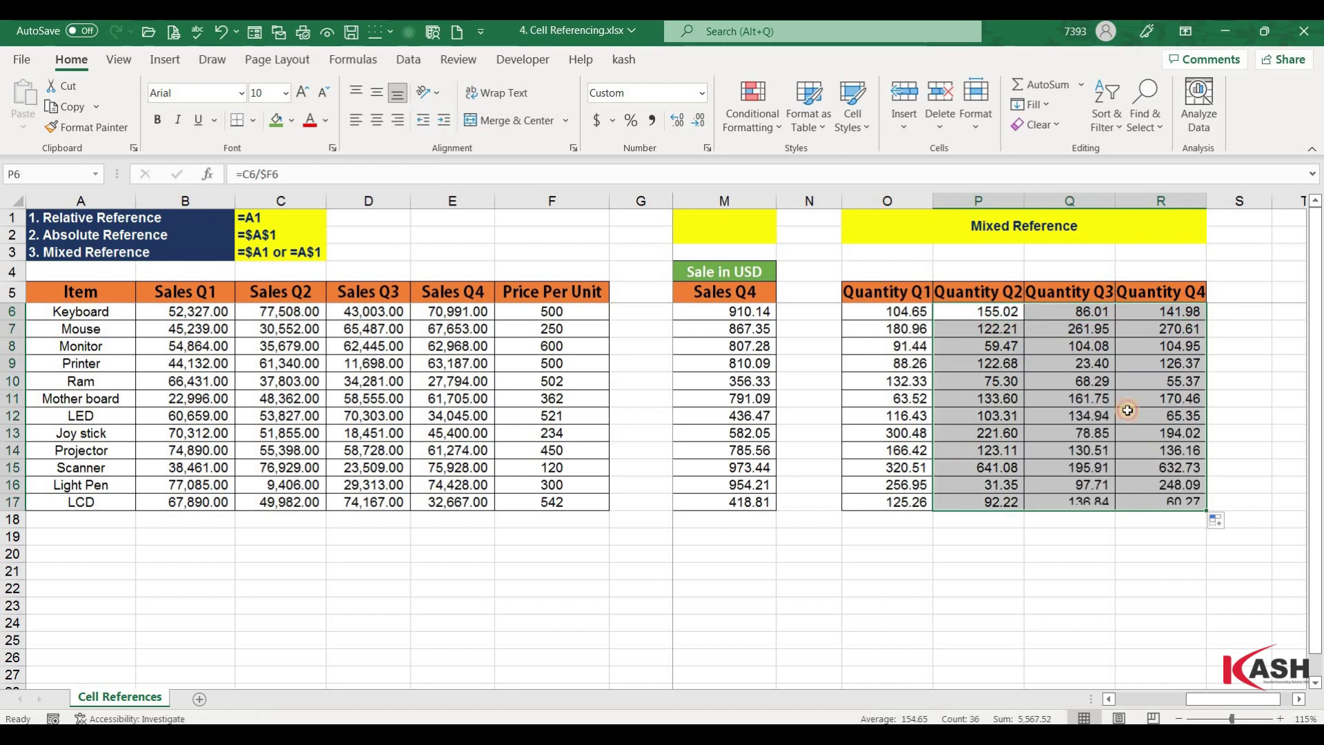
Inspect the LED Q3 and Mother board Q4 formulas to confirm the $F references.
double_click(1069, 416)
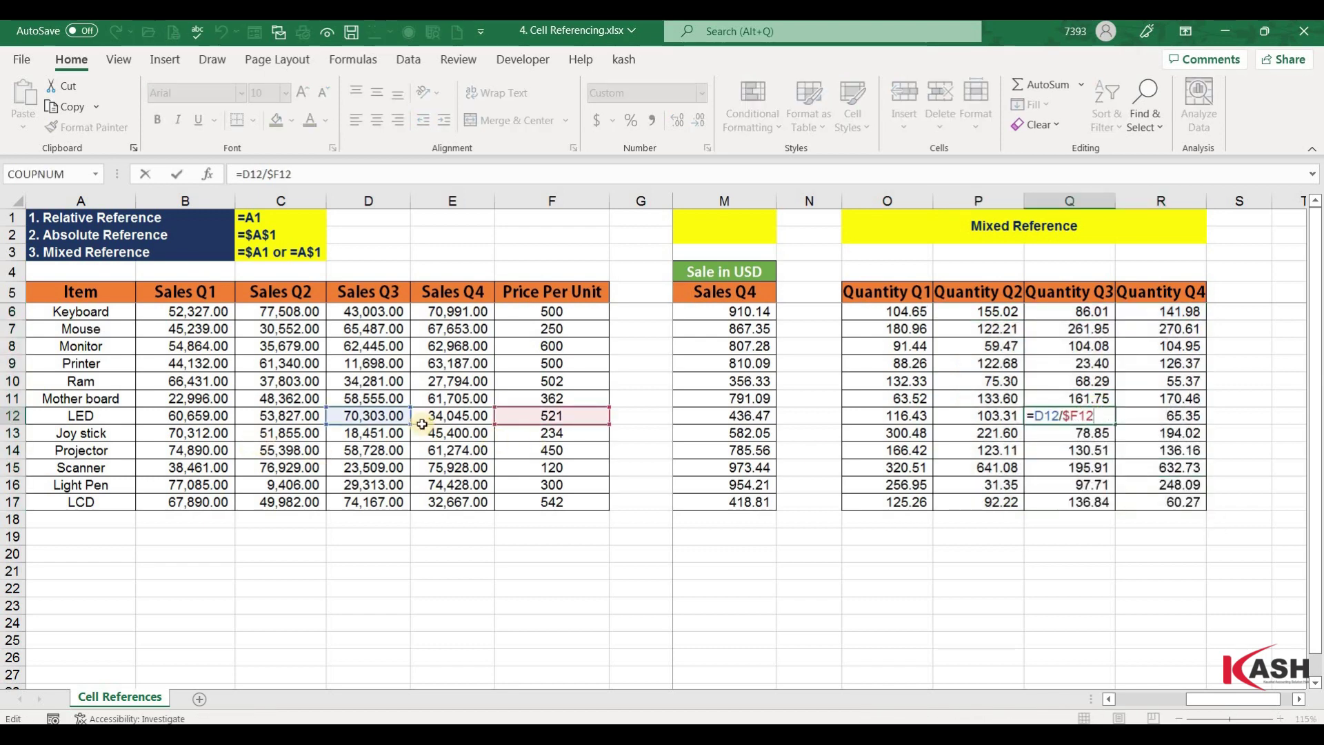
click(1160, 390)
double_click(1159, 390)
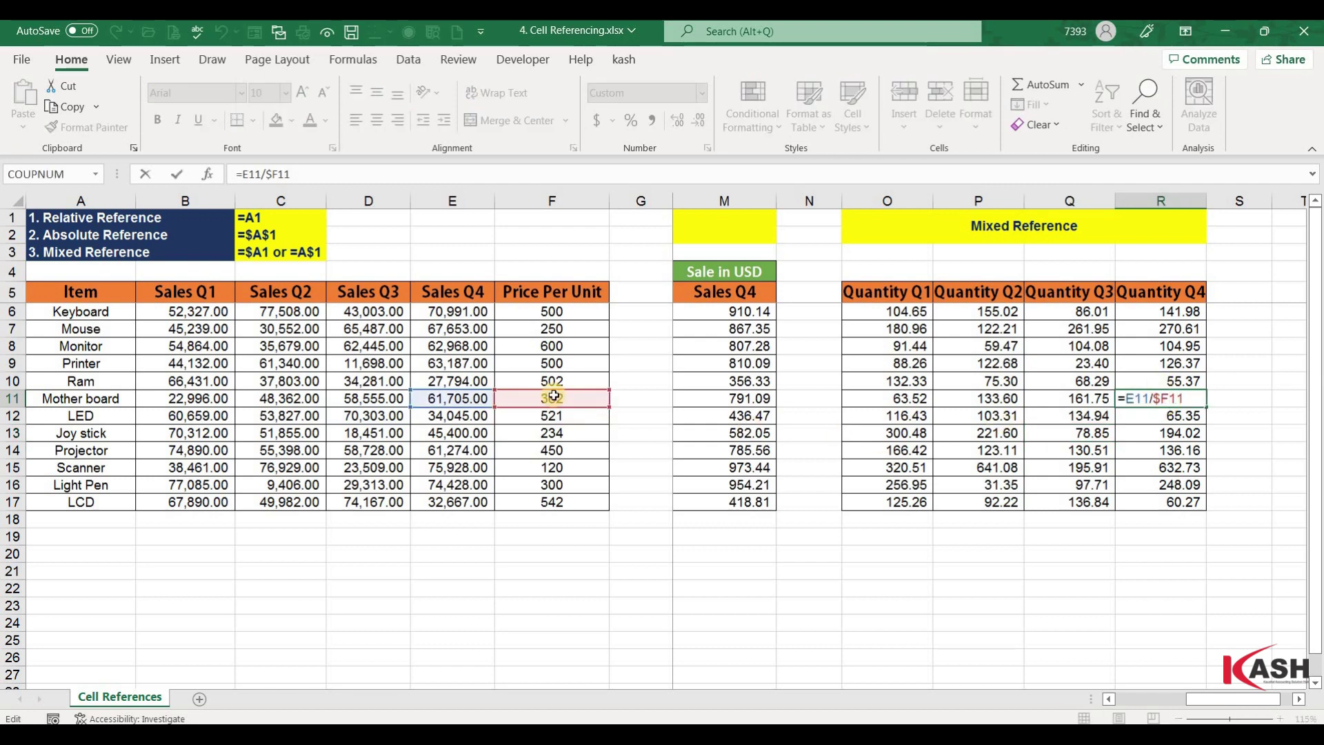
Commit =E11/$F11 in R11, then review the Keyboard and Monitor Quantity Q1 formulas in O6 and O8.
key(Return)
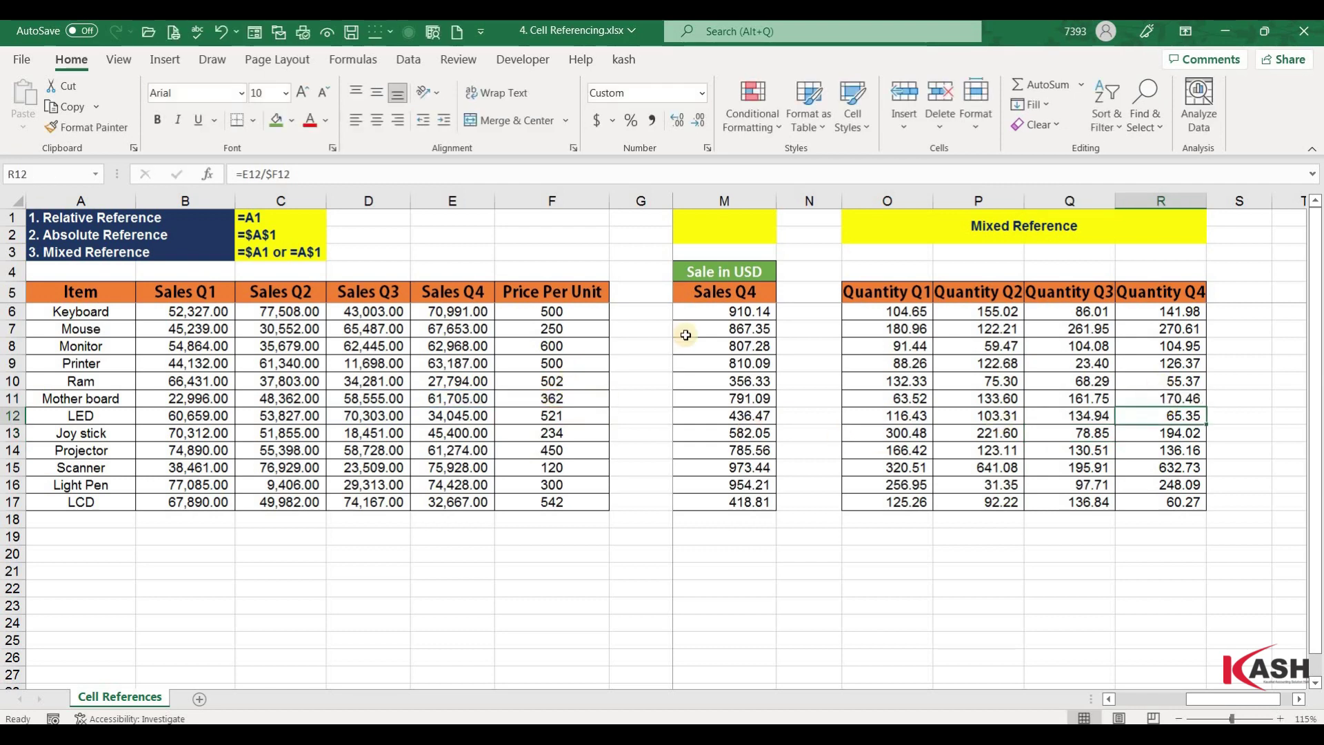
click(910, 314)
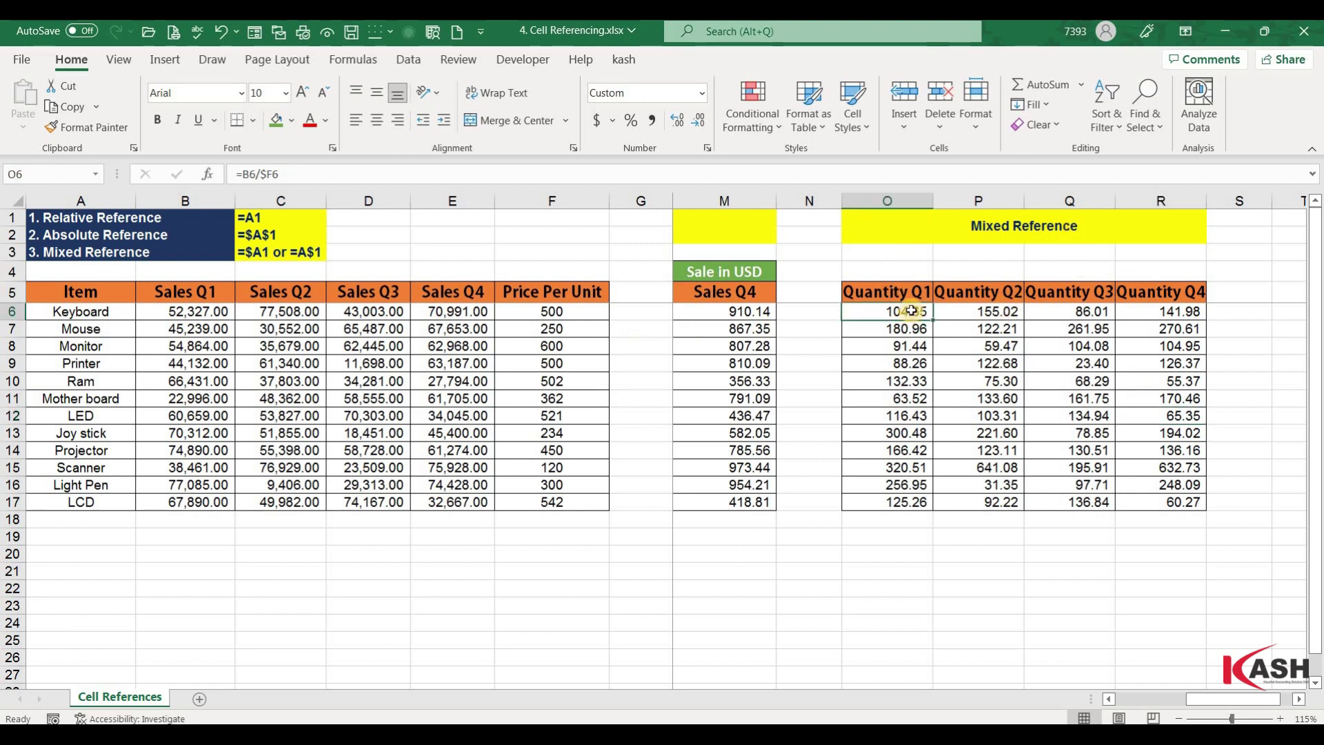
click(908, 351)
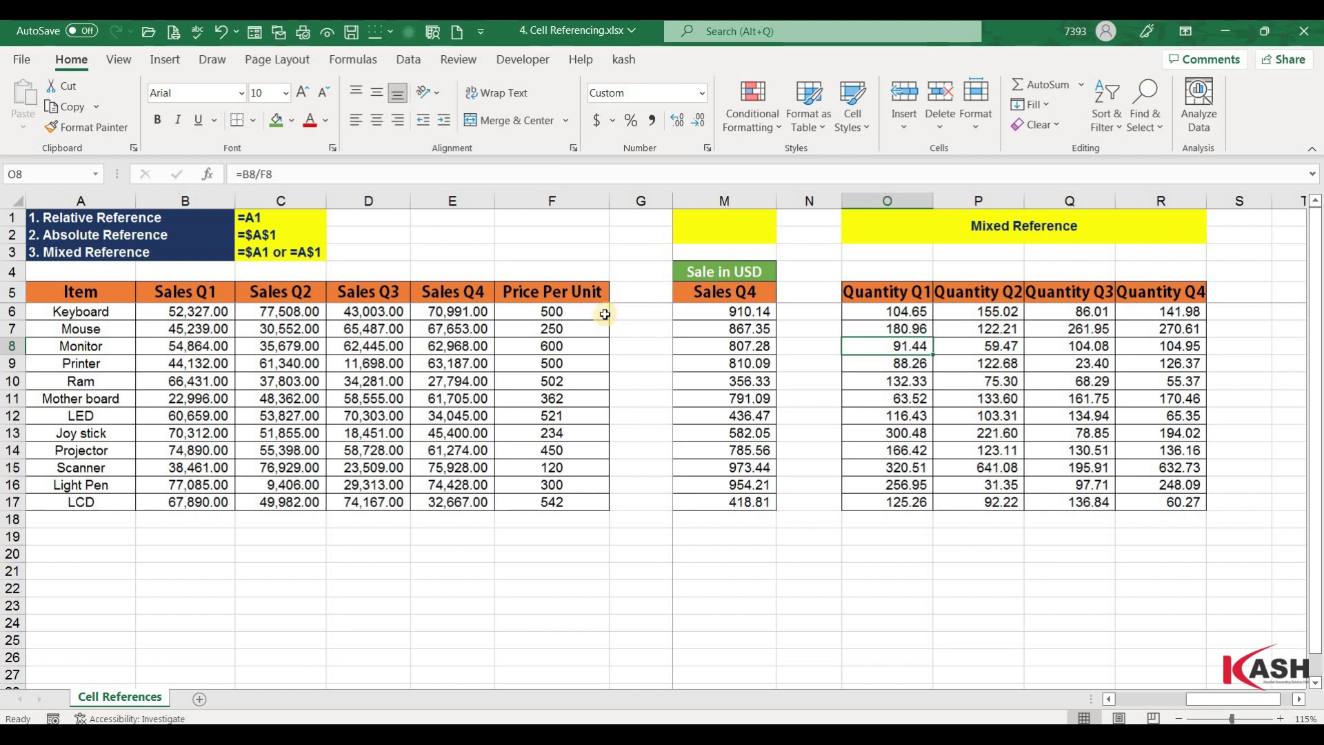